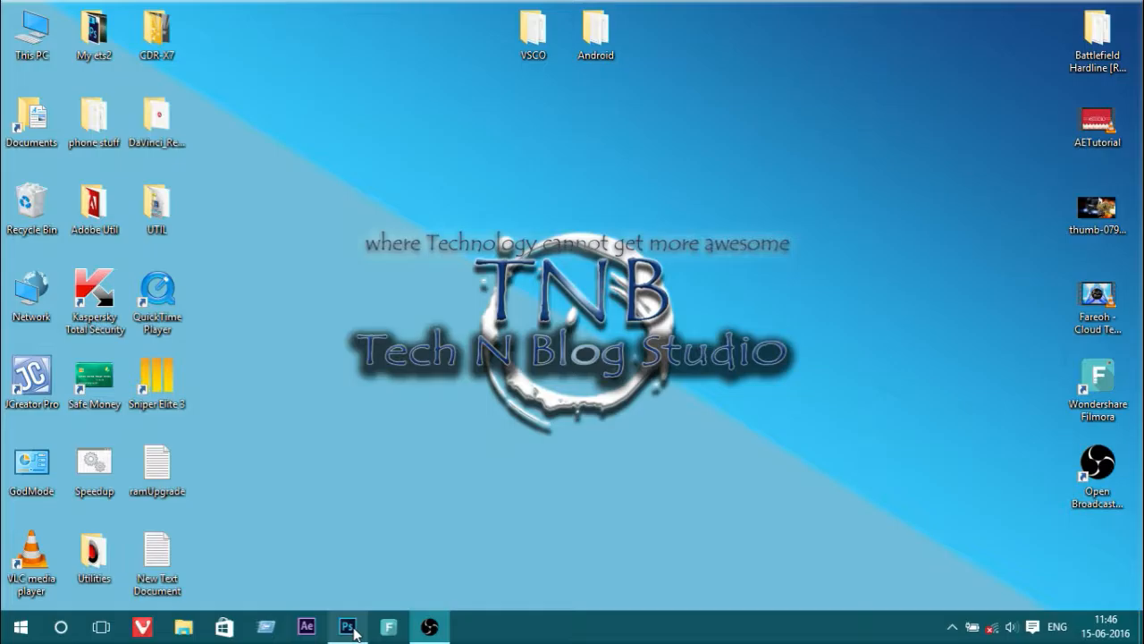
Switch to Photoshop and compare the flat 2D logo Template document with the extruded 3D Logo document
mouse_move(354, 633)
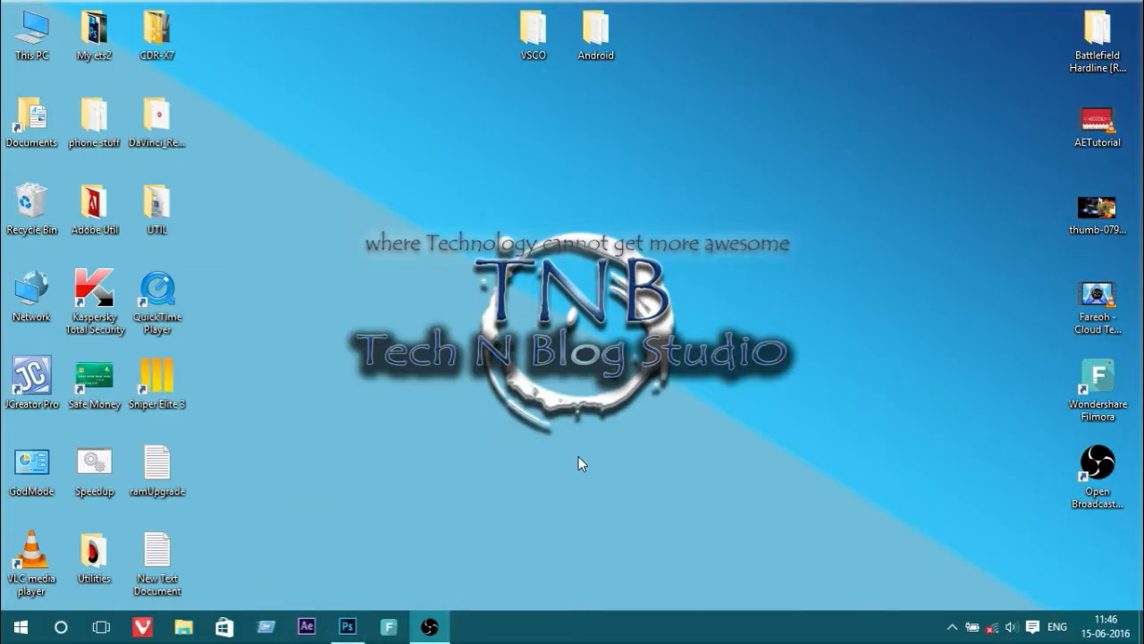
left_click(347, 625)
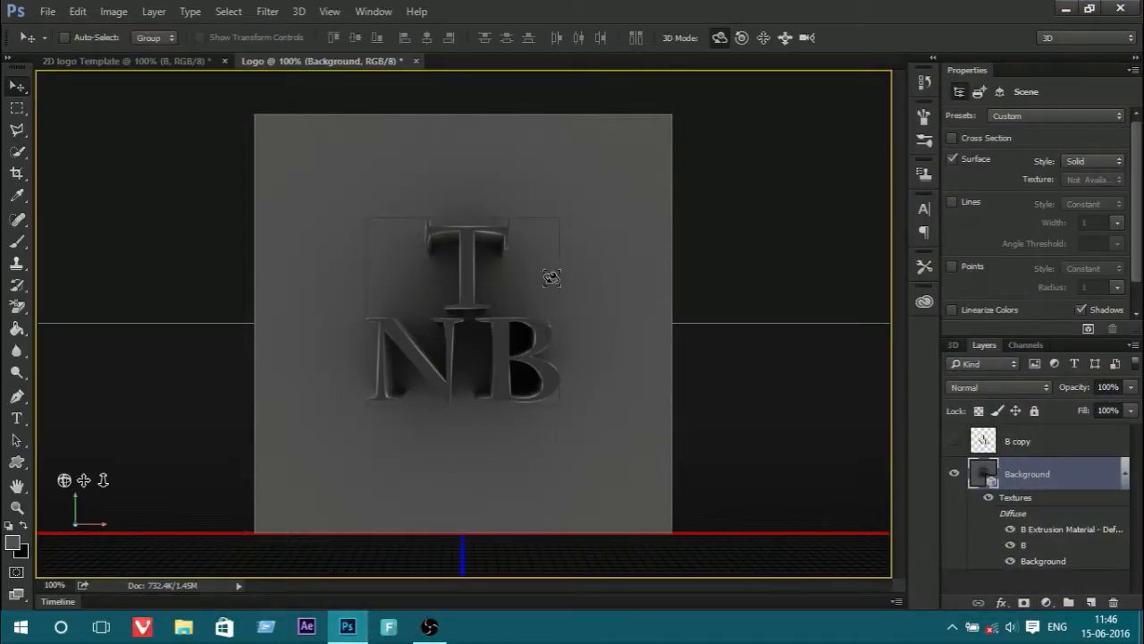
left_click(152, 62)
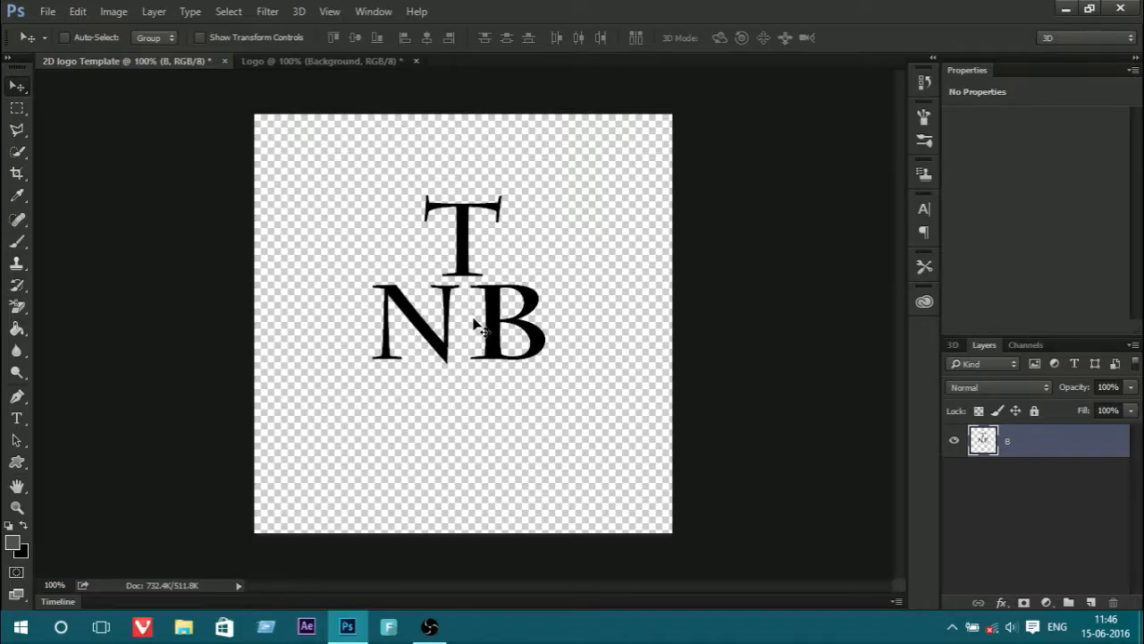
left_click(313, 63)
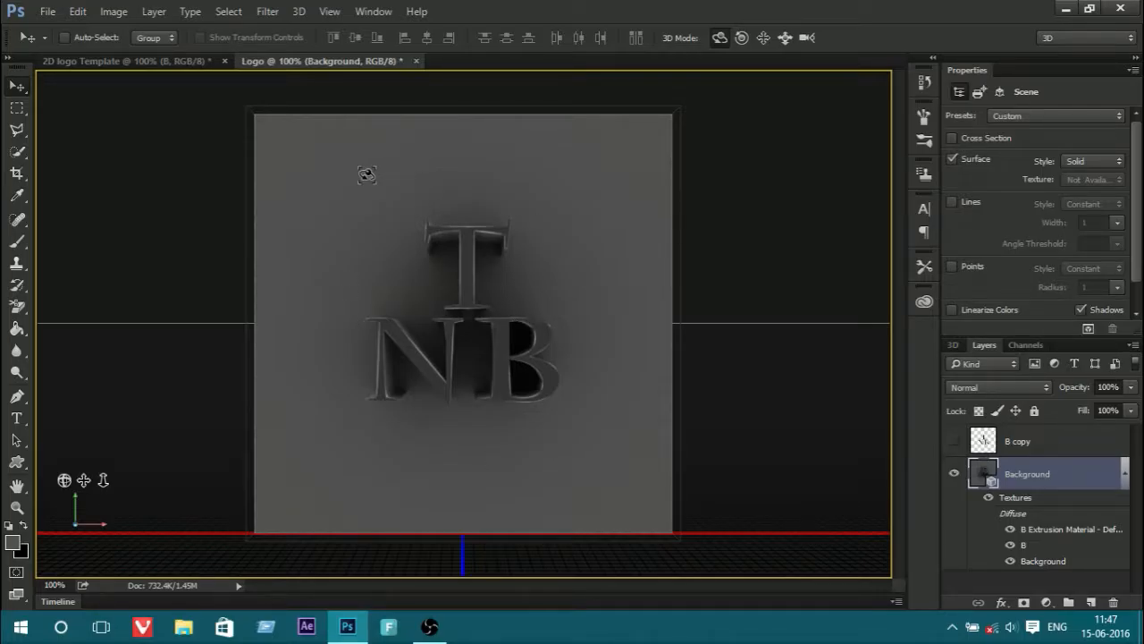
left_click(173, 60)
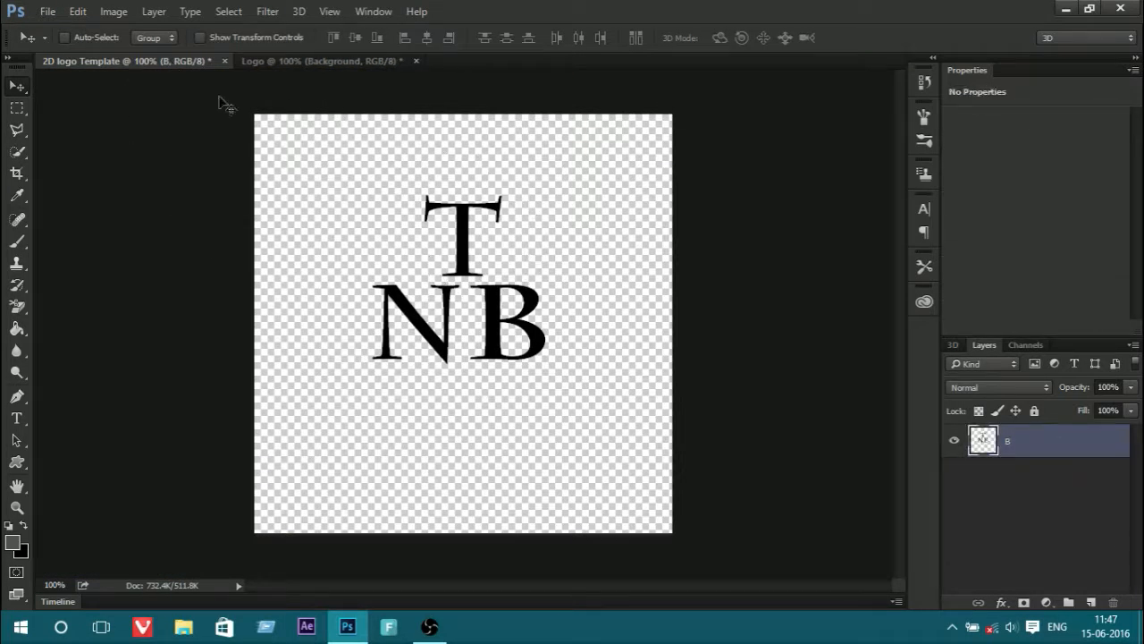
left_click(287, 61)
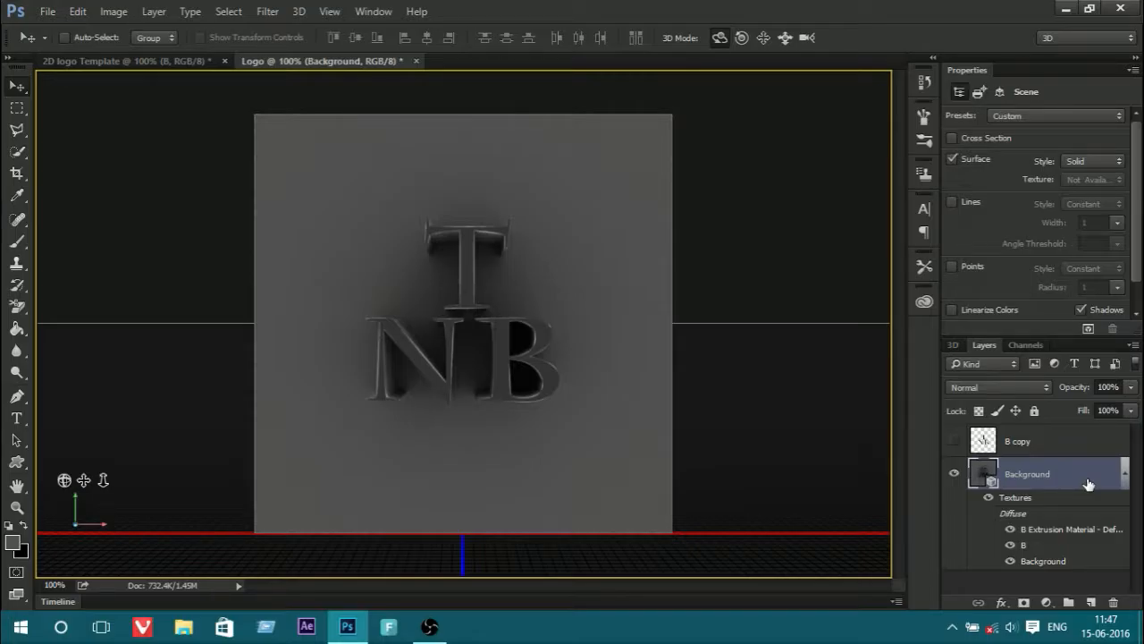
left_click(1034, 443)
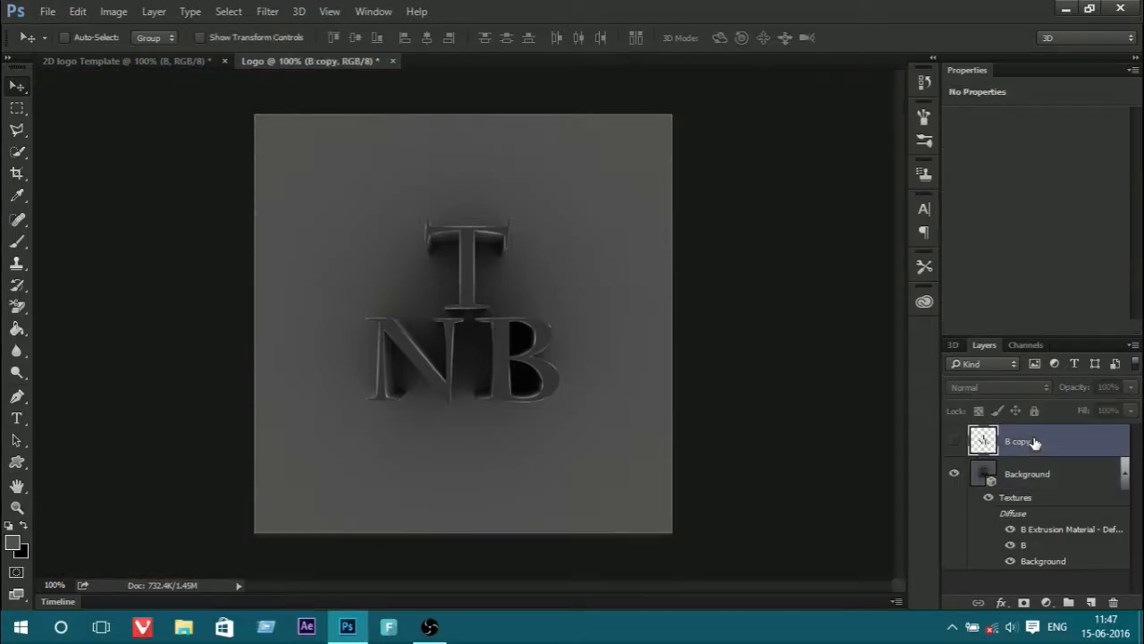
right_click(1034, 441)
left_click(618, 581)
right_click(1051, 452)
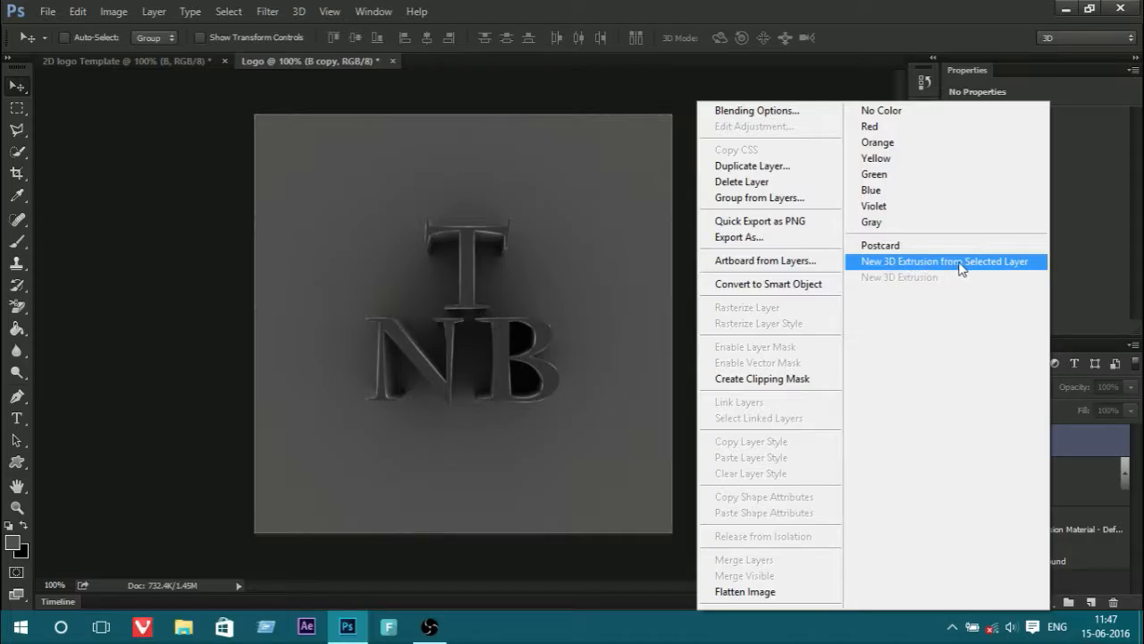
left_click(632, 555)
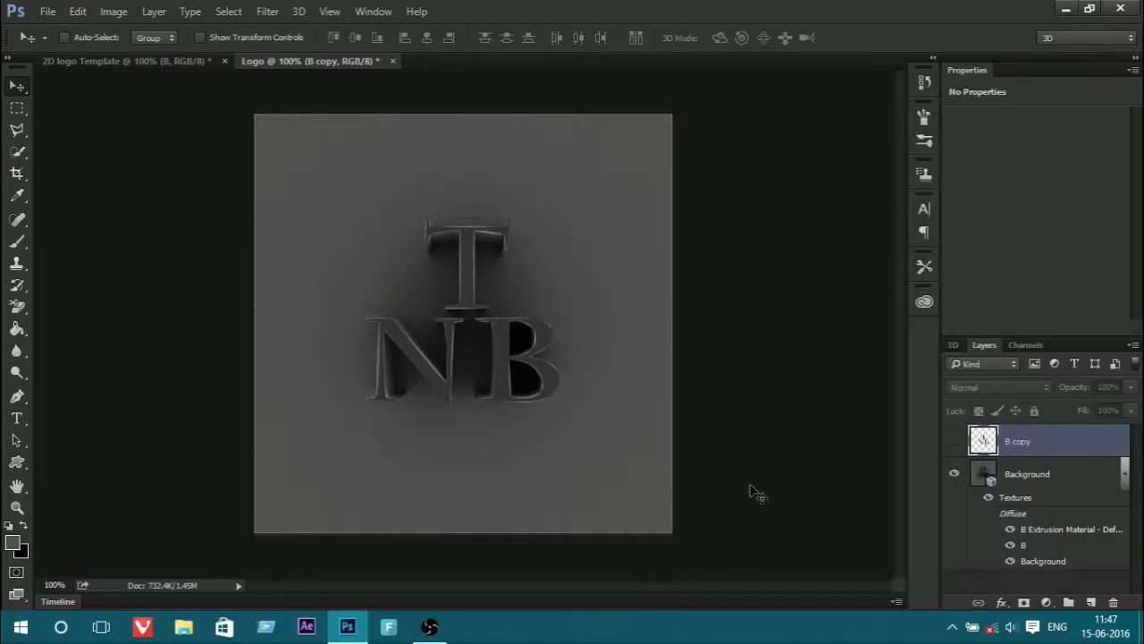
right_click(1064, 484)
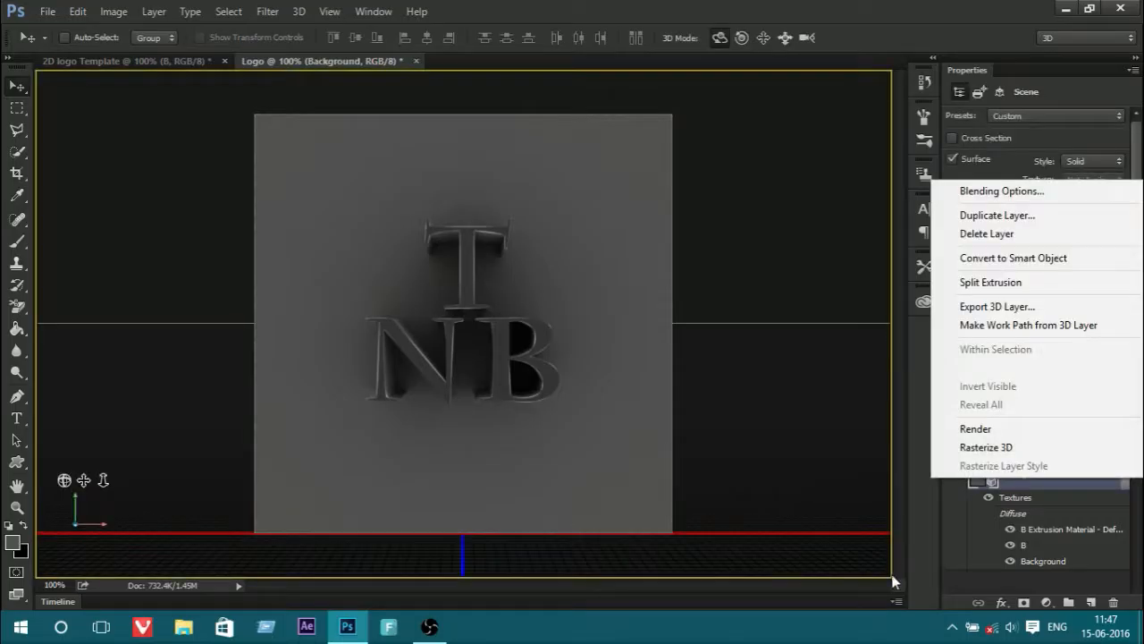
left_click(852, 613)
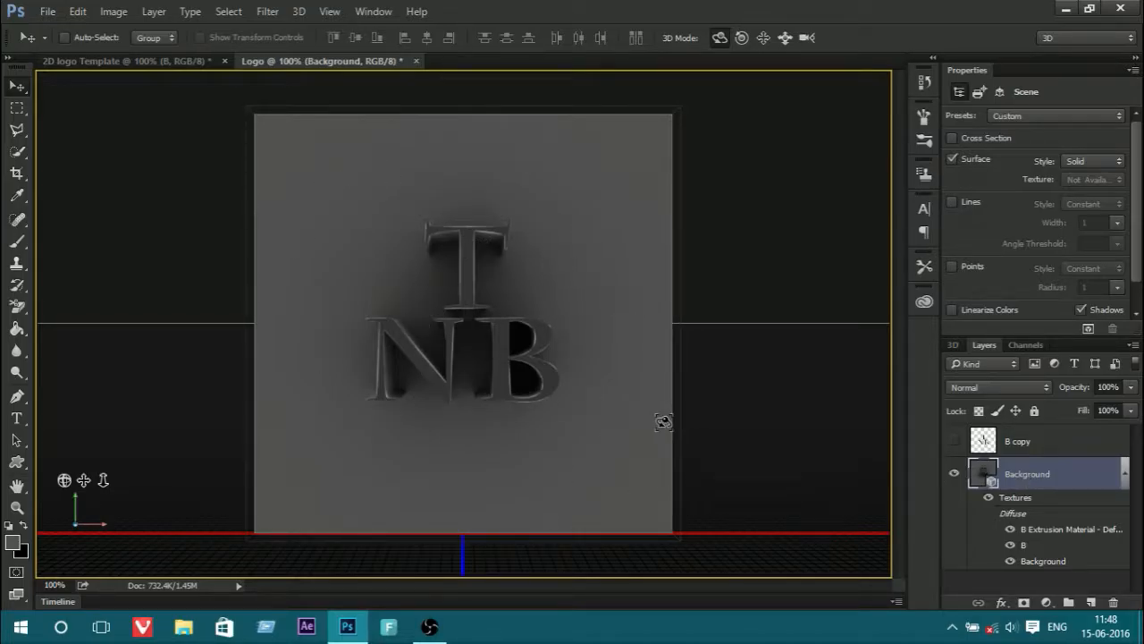
right_click(1066, 489)
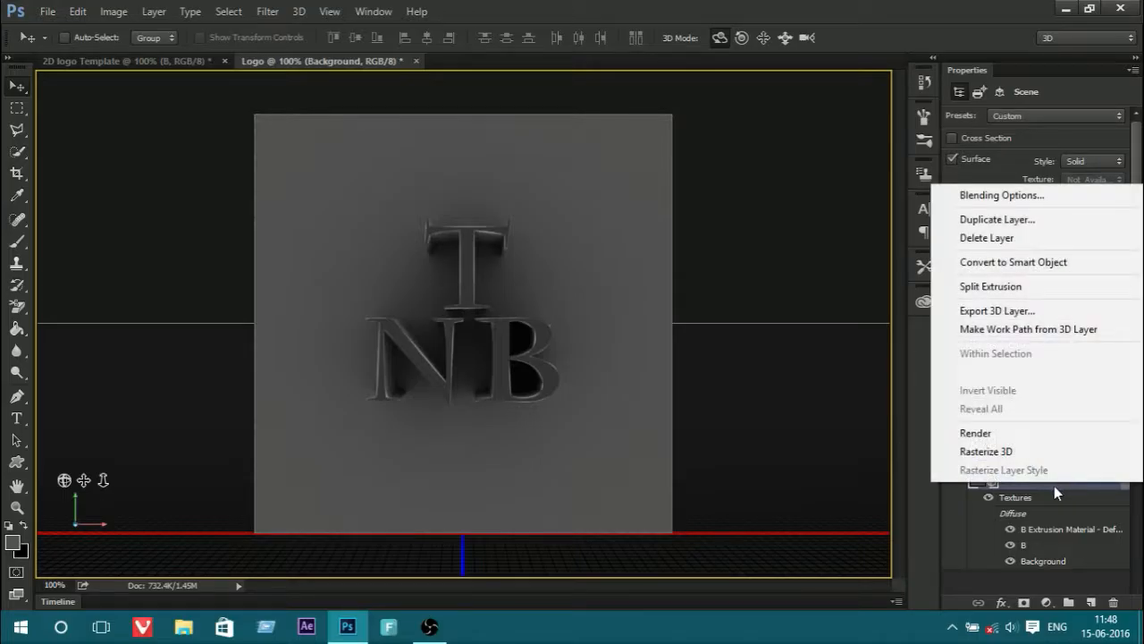
left_click(922, 568)
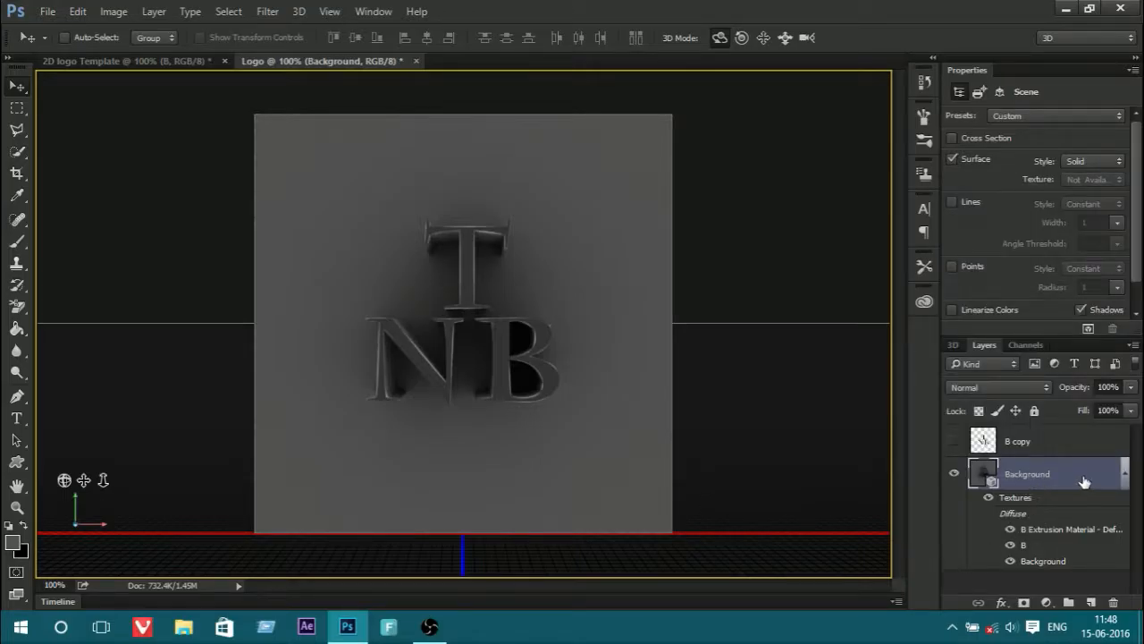
Rasterize the 3D Background layer of the Logo document and switch to the Essentials workspace
right_click(1010, 482)
left_click(1011, 446)
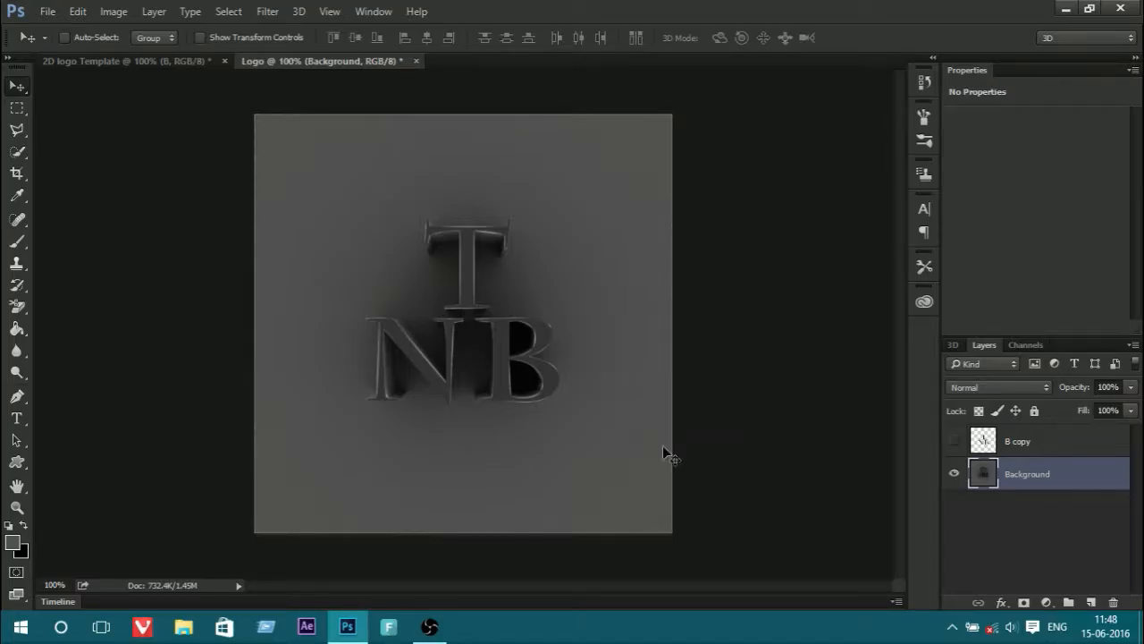
left_click(1068, 35)
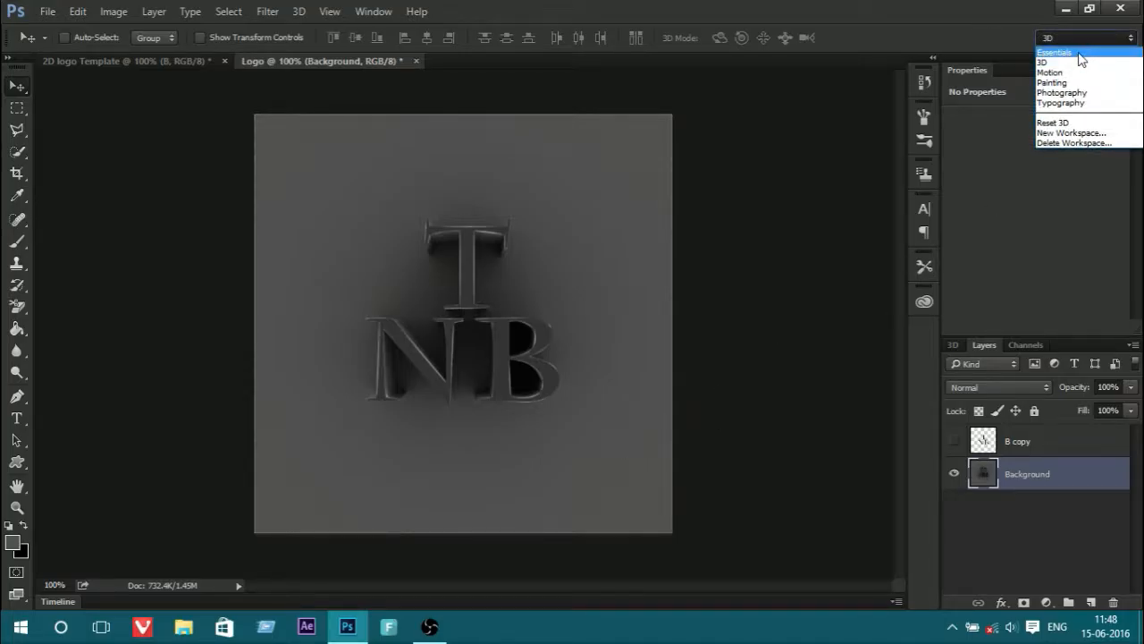
left_click(1078, 52)
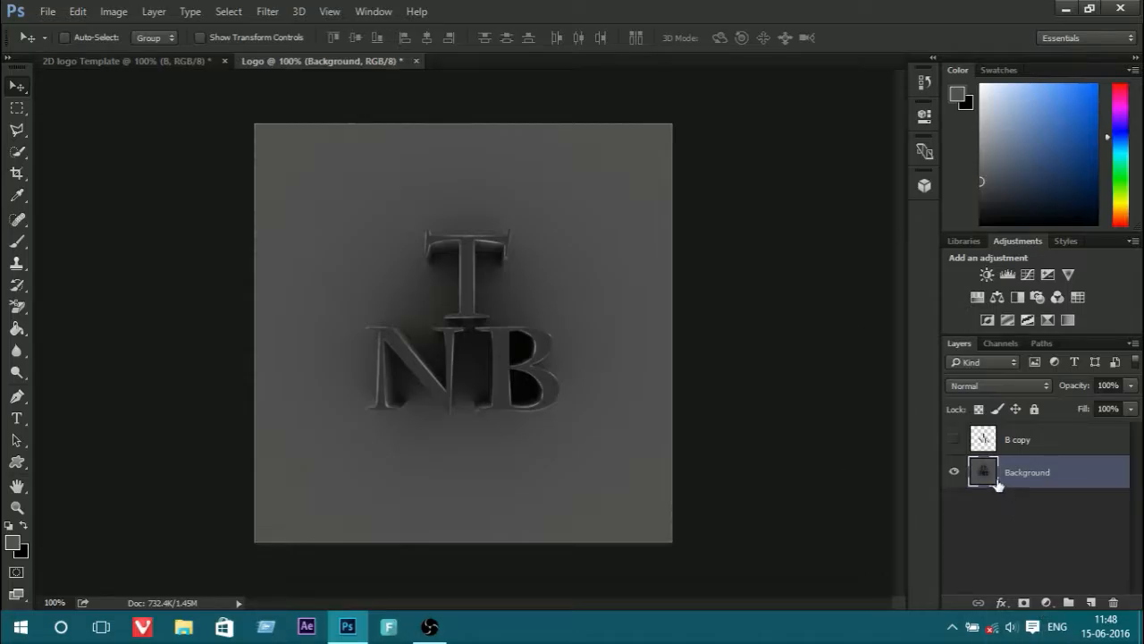
Show the B copy layer and free-transform its lettering to about 110% width and height to fit over the rendered letters
left_click(954, 442)
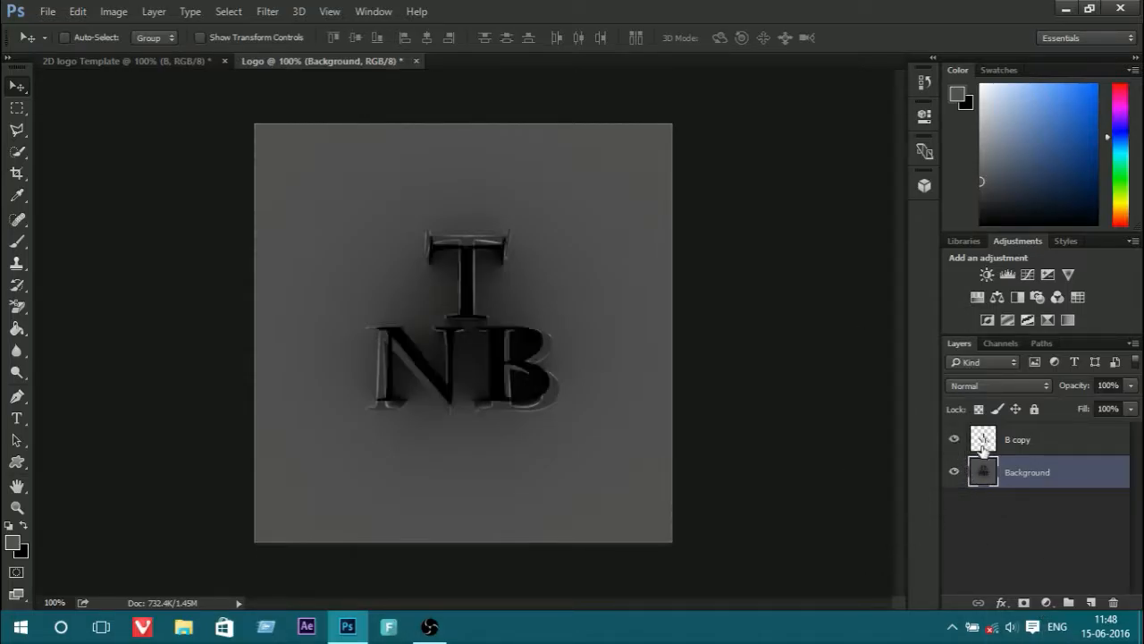
left_click(468, 294)
left_click(986, 443)
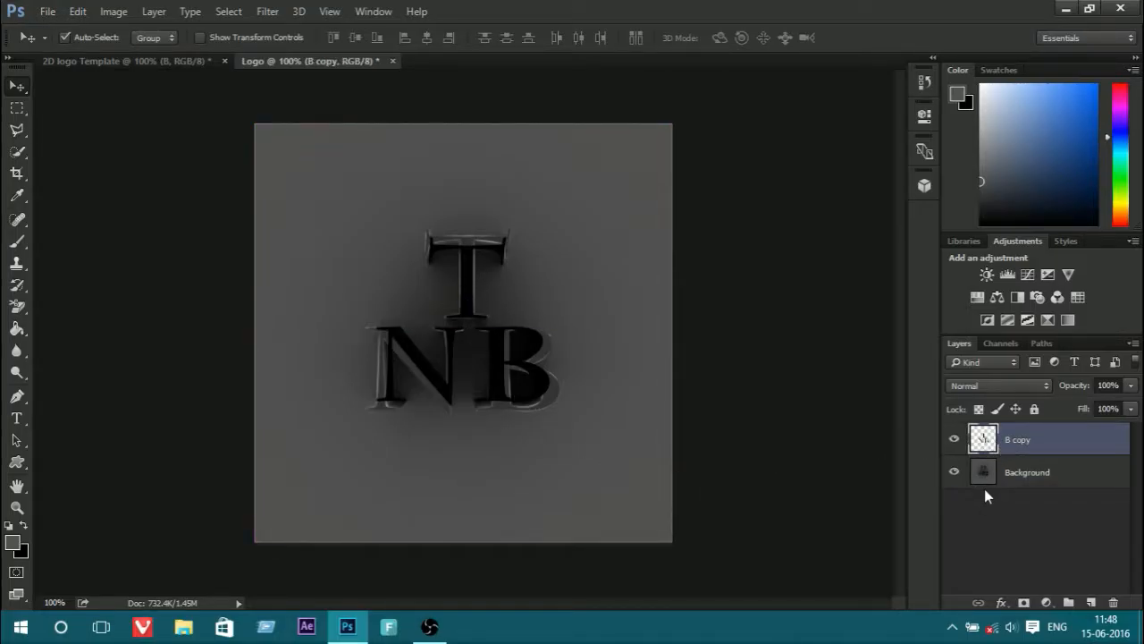
key("ctrl+t")
left_click_drag(549, 235, 557, 220)
left_click_drag(469, 269, 468, 277)
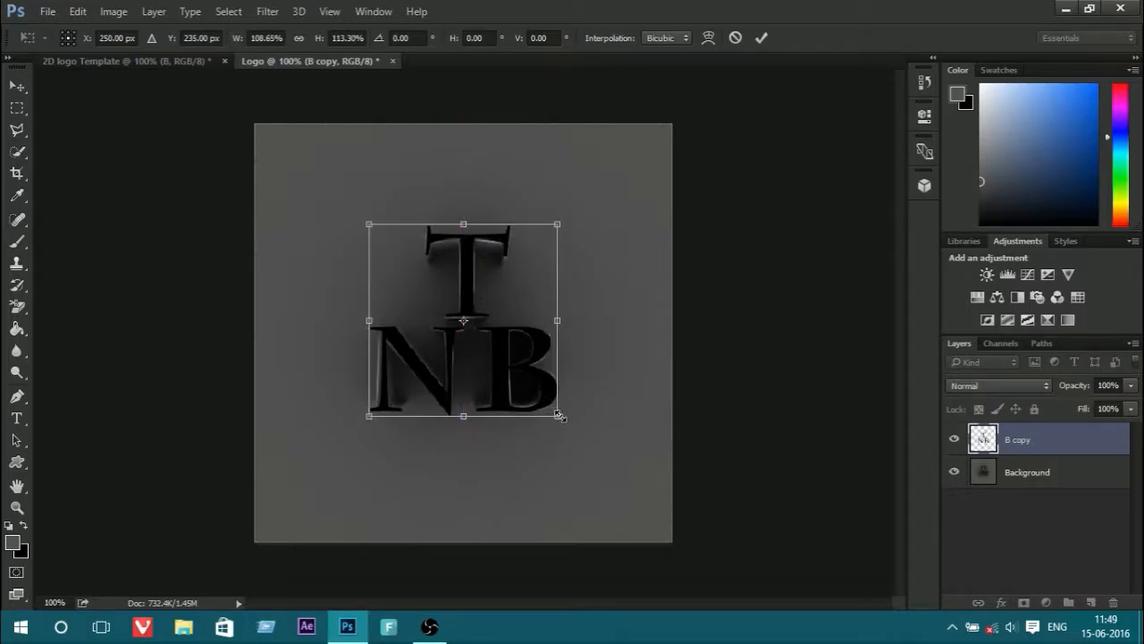
left_click_drag(558, 414, 561, 413)
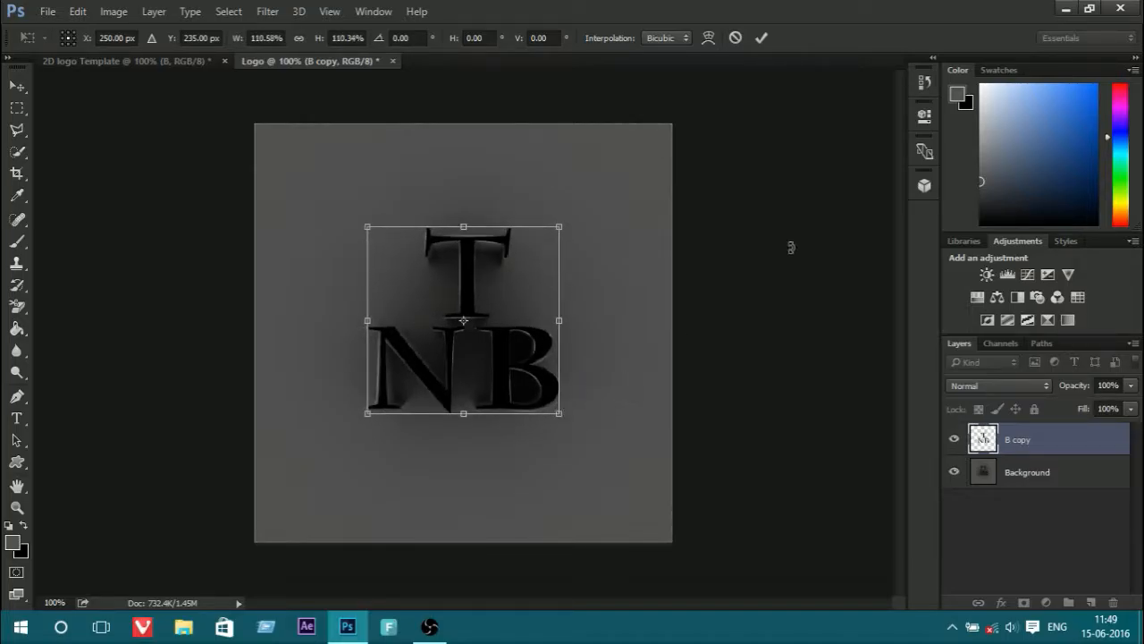
left_click(761, 37)
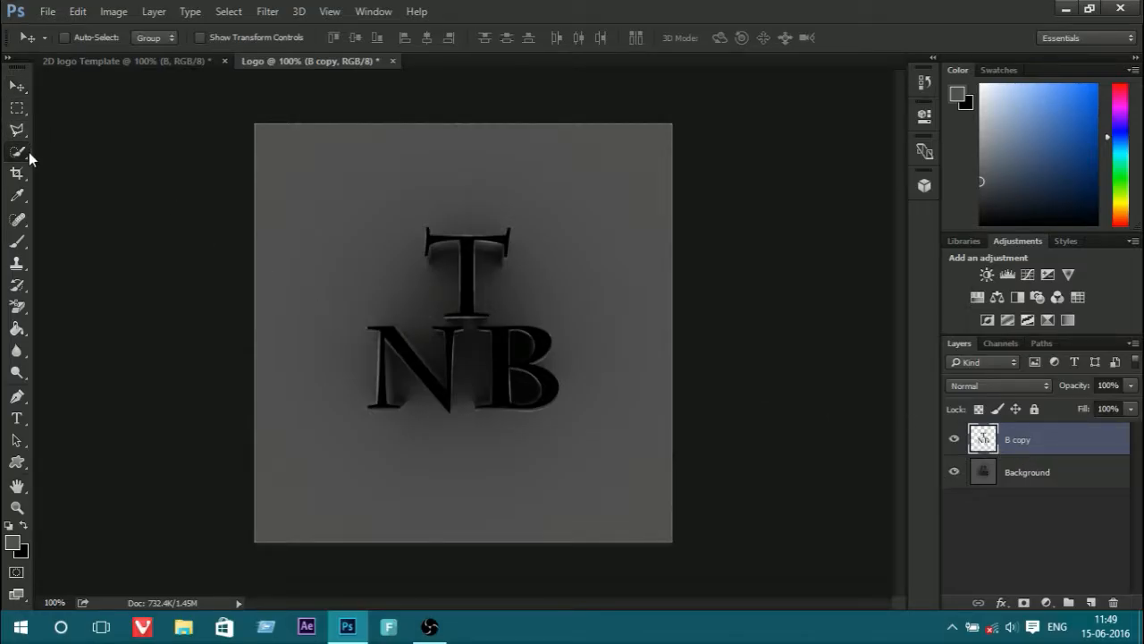
Select the letter T on the B copy layer with the Magic Wand and copy it to a new layer
left_click_drag(29, 152, 62, 166)
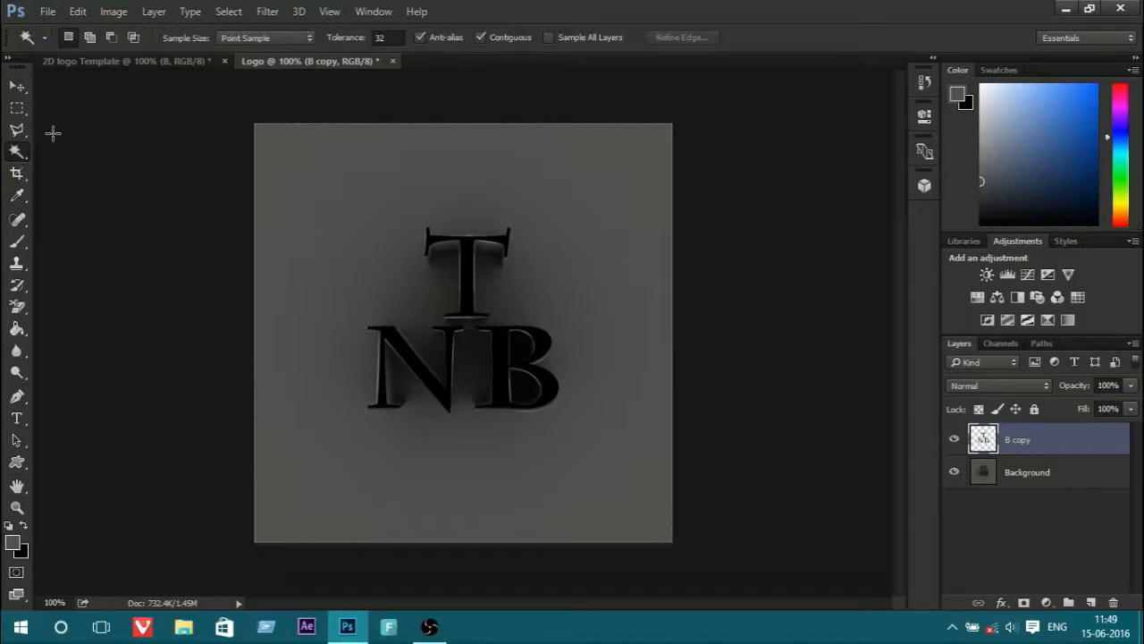
left_click(471, 268)
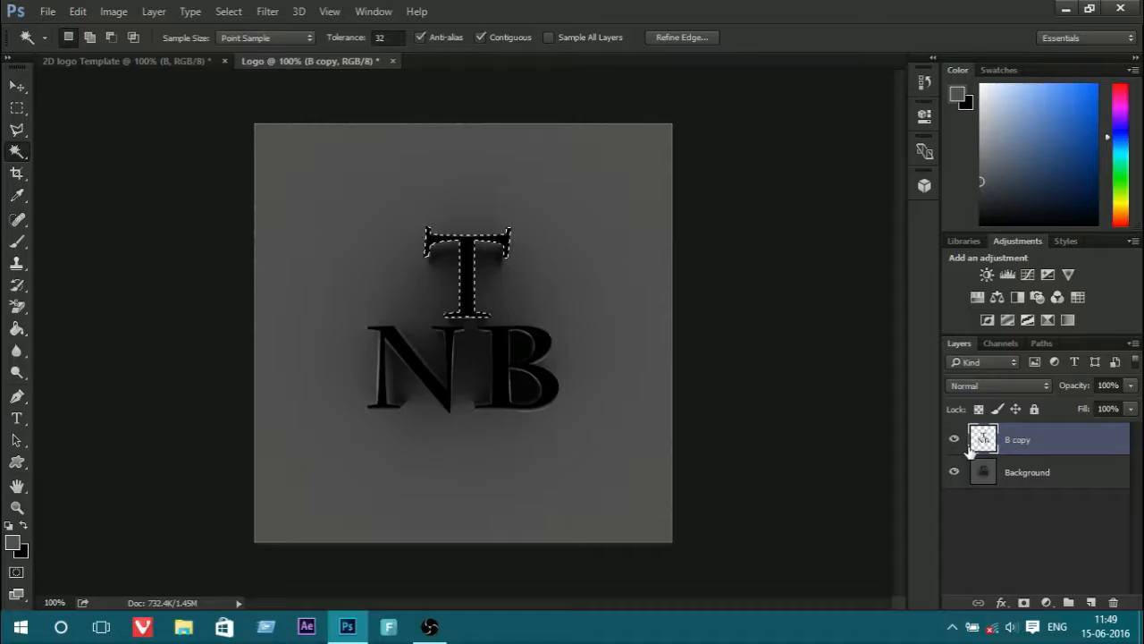
key("ctrl+j")
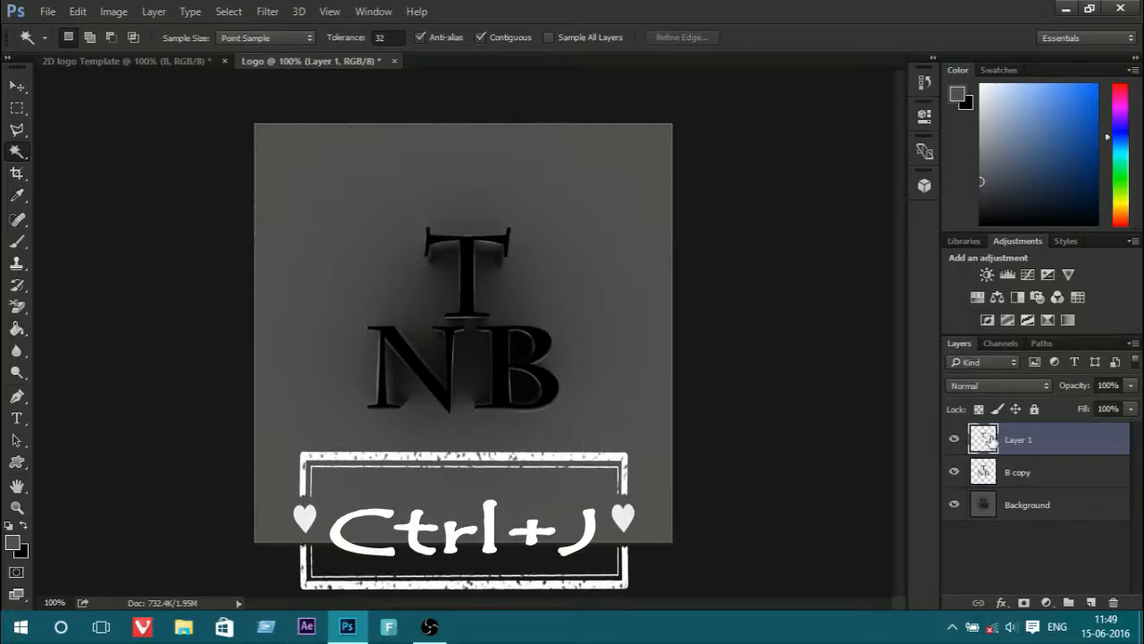
Select the letters B and N one at a time on the B copy layer and copy each to its own new layer
left_click(1060, 476)
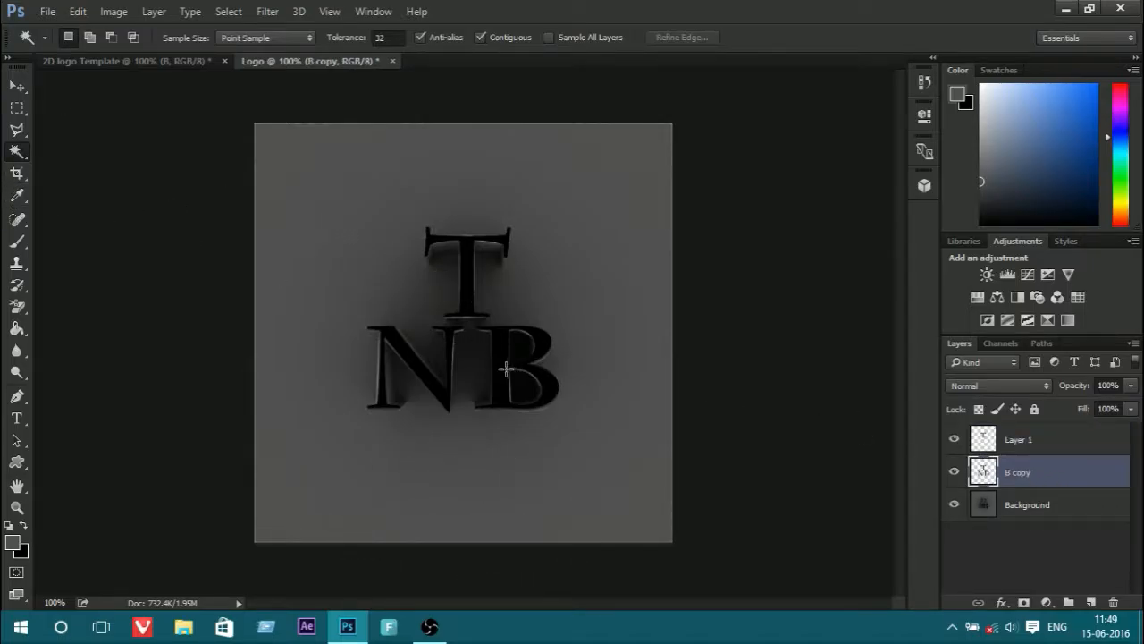
left_click(551, 382)
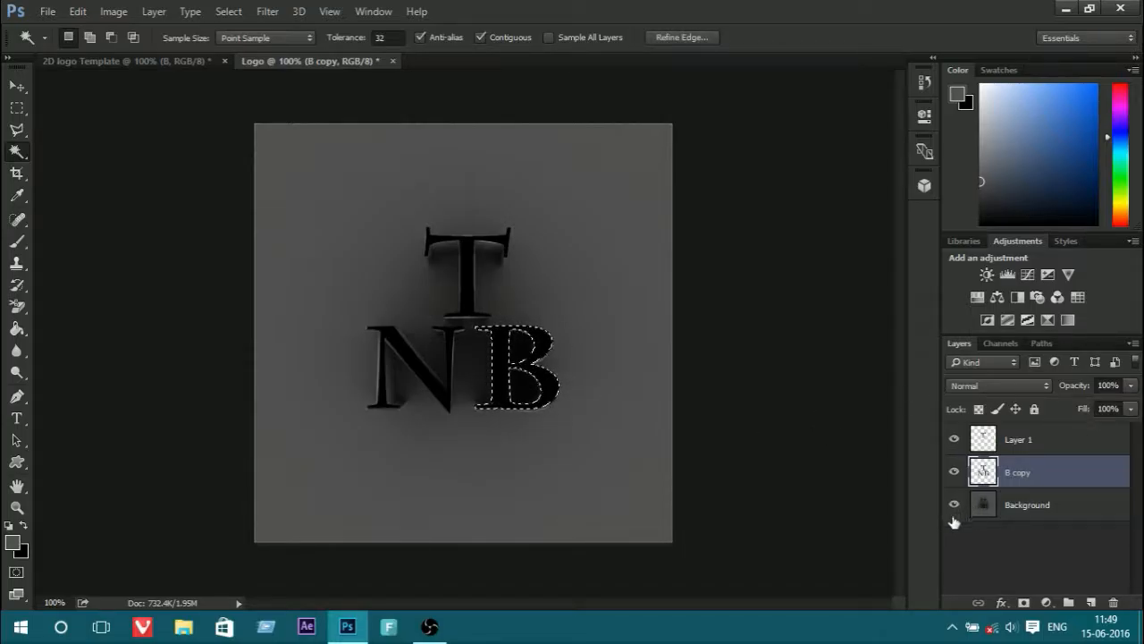
key("ctrl+j")
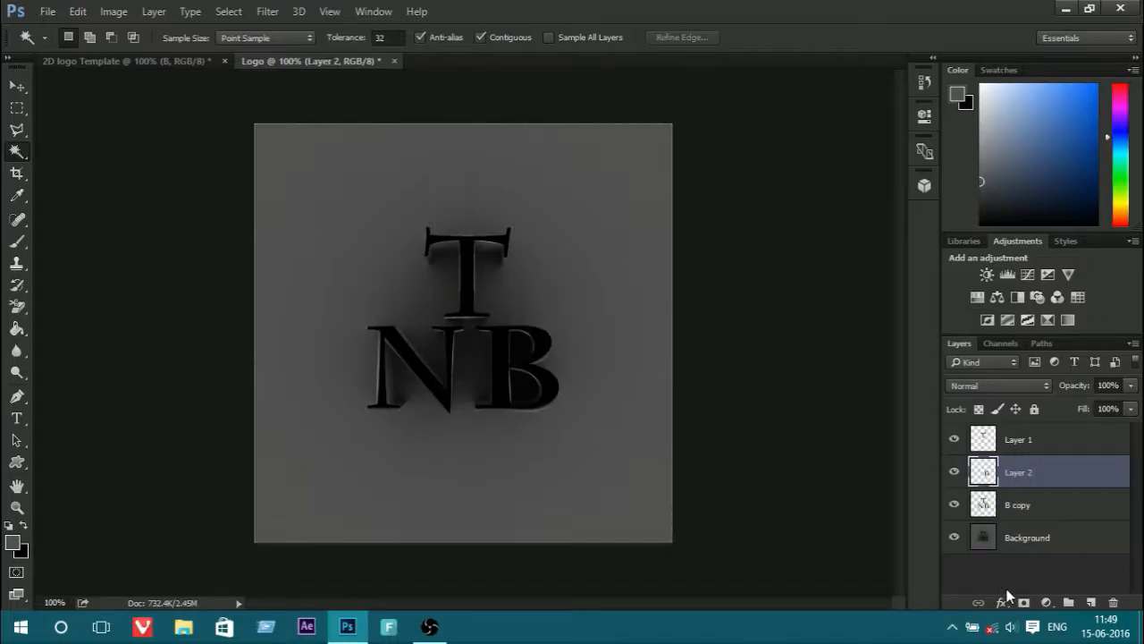
left_click(436, 377)
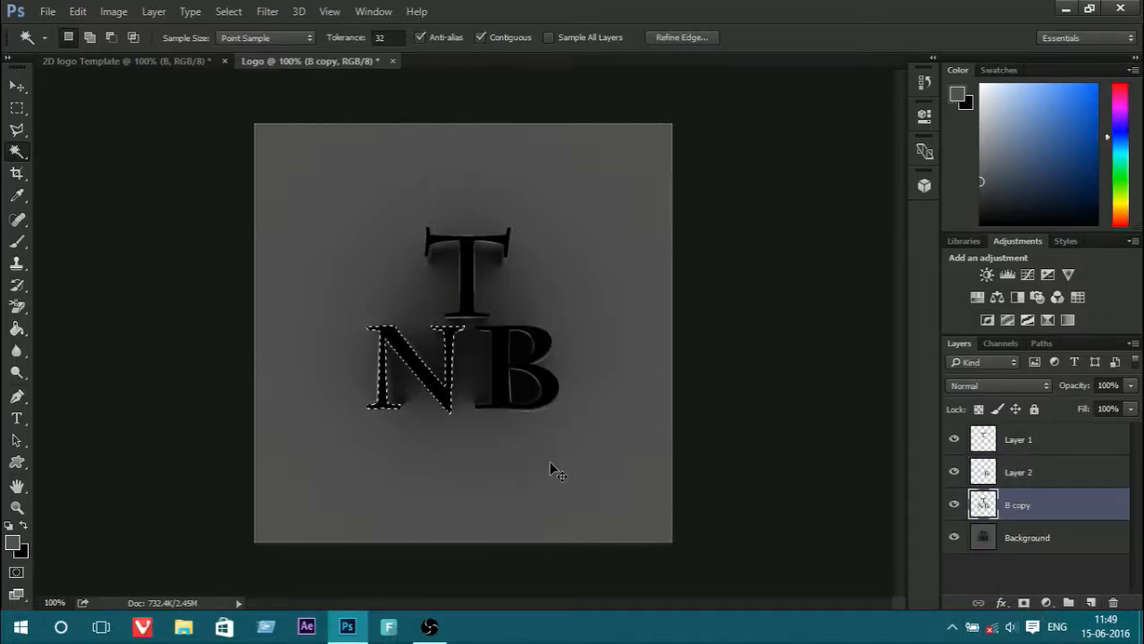
key("ctrl+j")
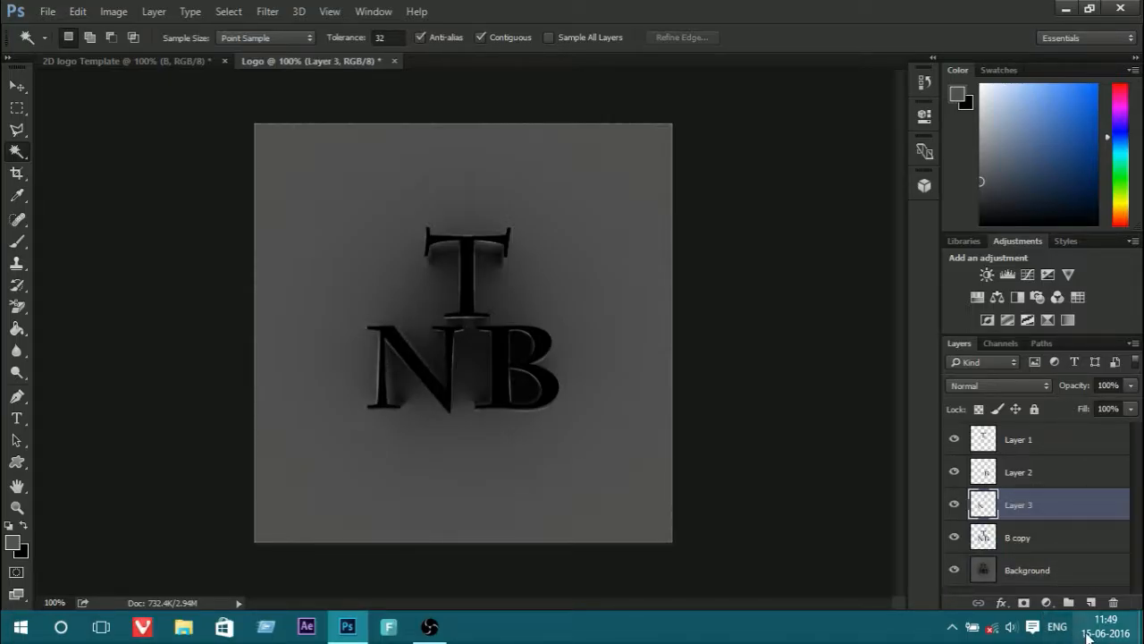
Create a layer group and move the three single-letter layers and the B copy layer into it
left_click(1068, 602)
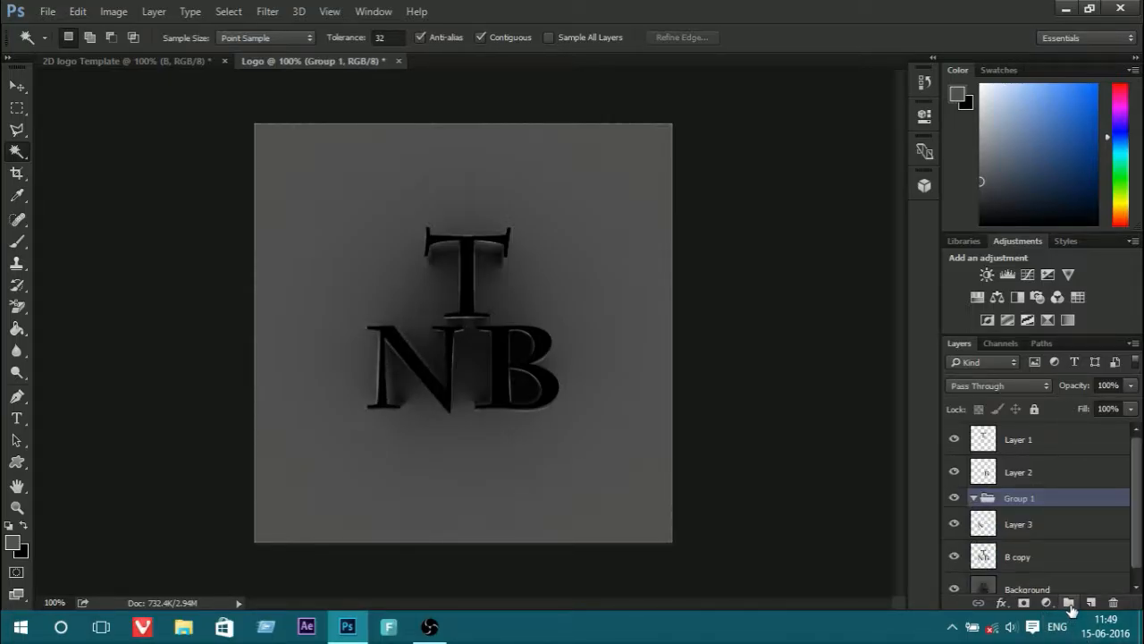
left_click(1042, 564)
left_click(1046, 528, "shift")
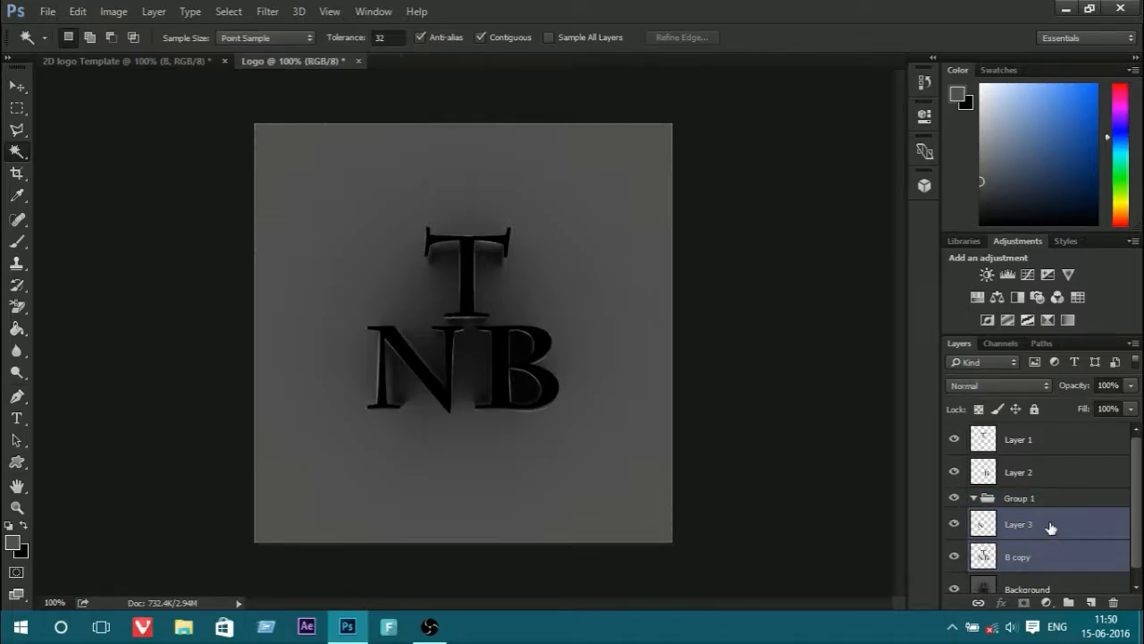
left_click(1048, 473, "ctrl")
left_click(1047, 441, "ctrl")
left_click_drag(1047, 442, 1048, 501)
left_click(1044, 435)
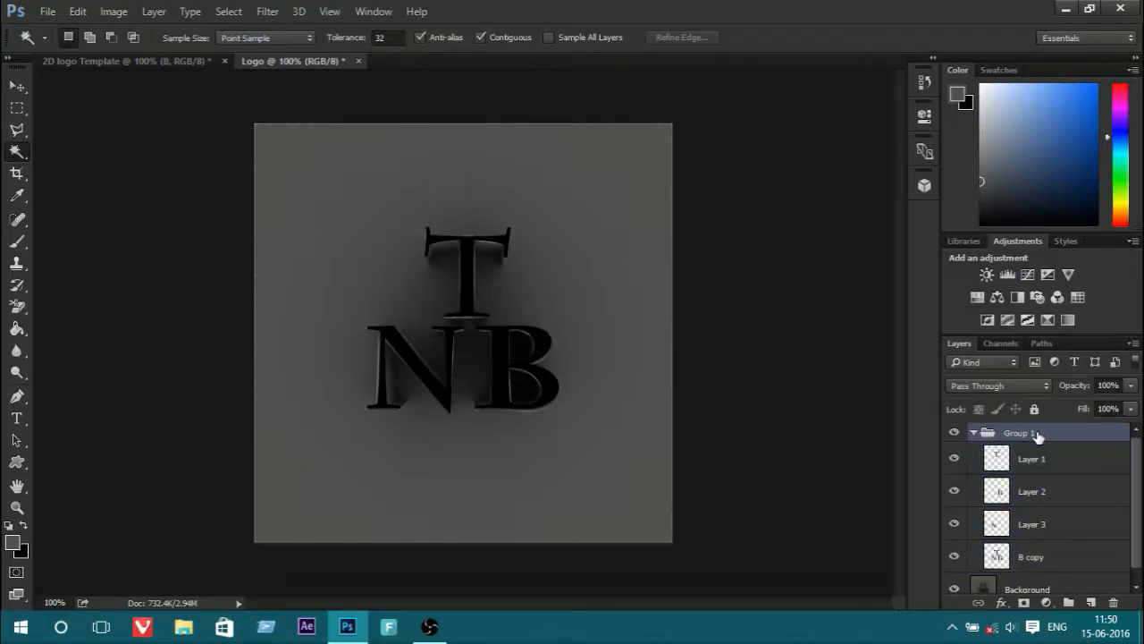
Enable a Gradient Overlay on Layer 1 (the letter T) and show its settings with the letter in view
left_click(1009, 462)
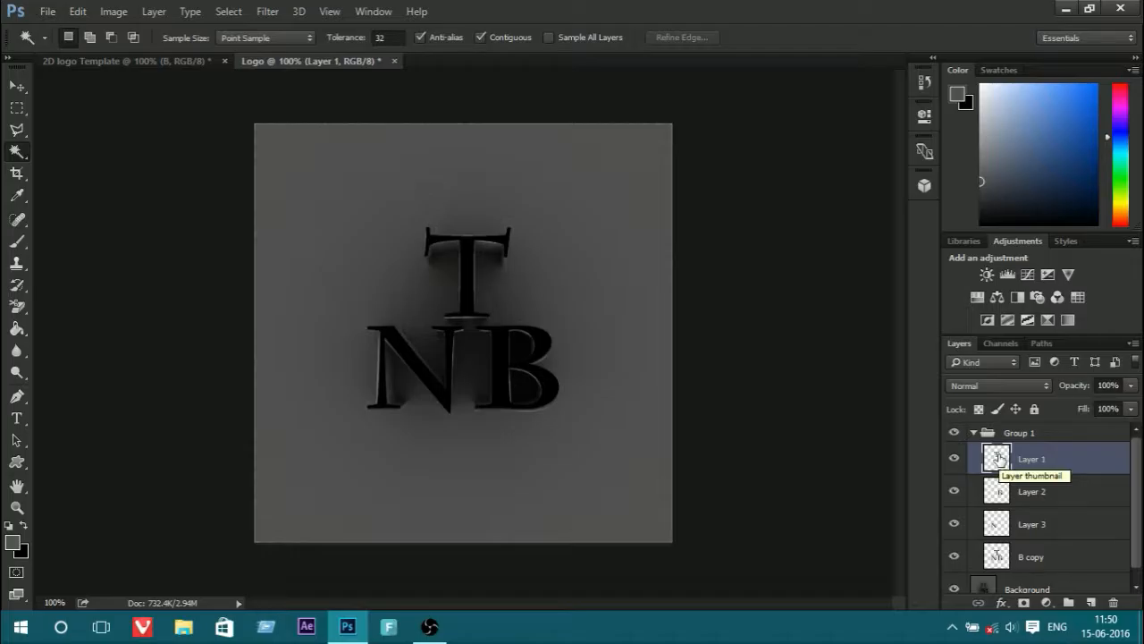
right_click(1047, 460)
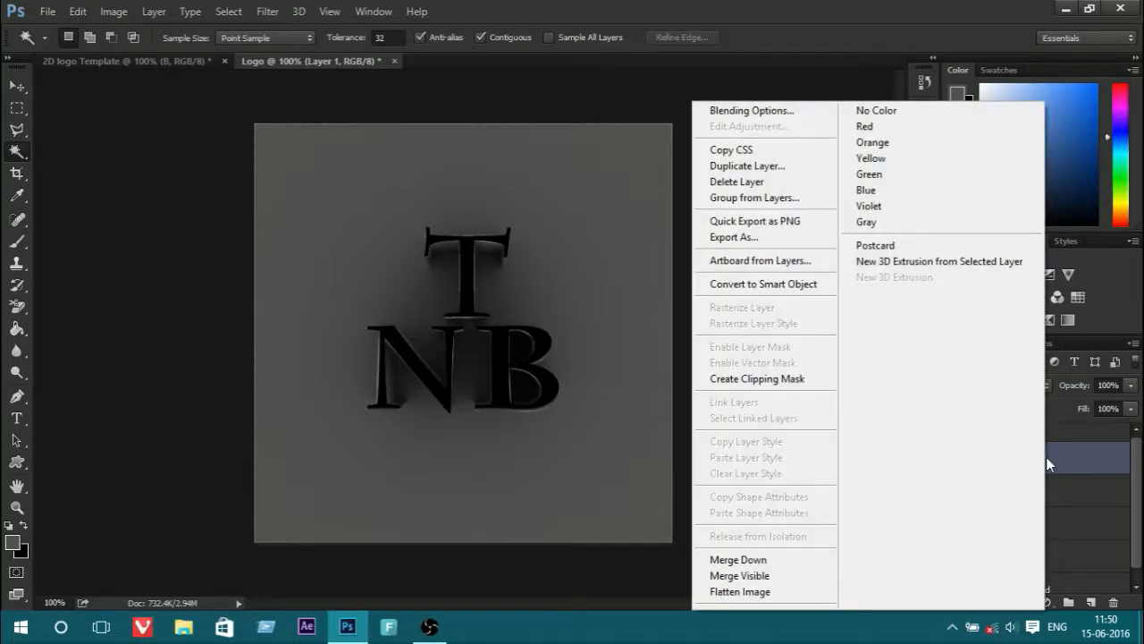
left_click(735, 114)
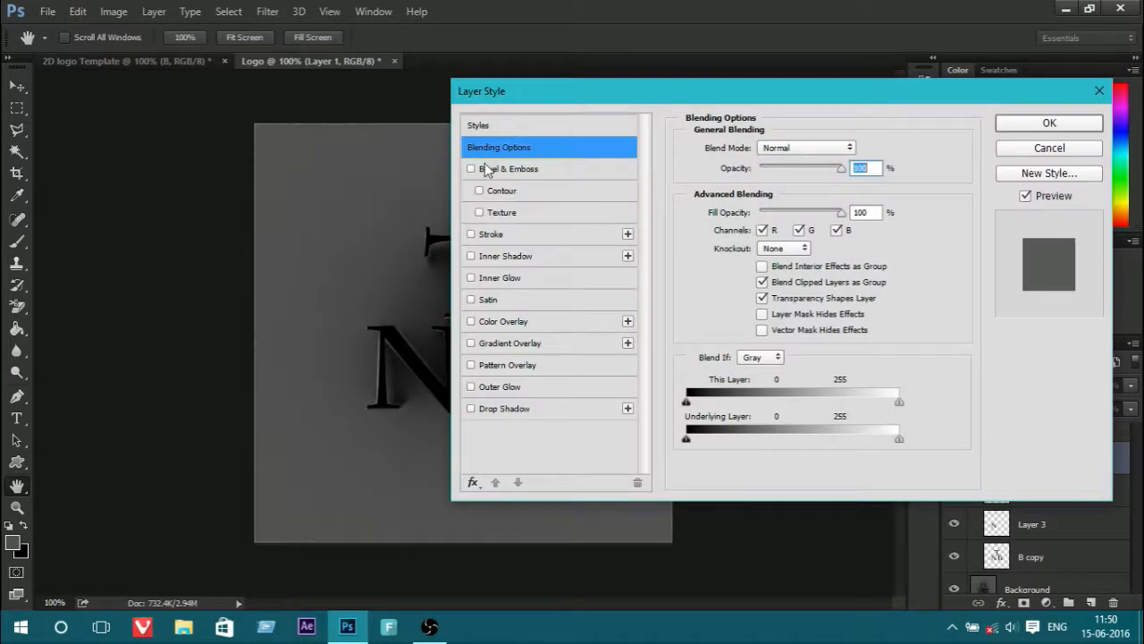
left_click(471, 343)
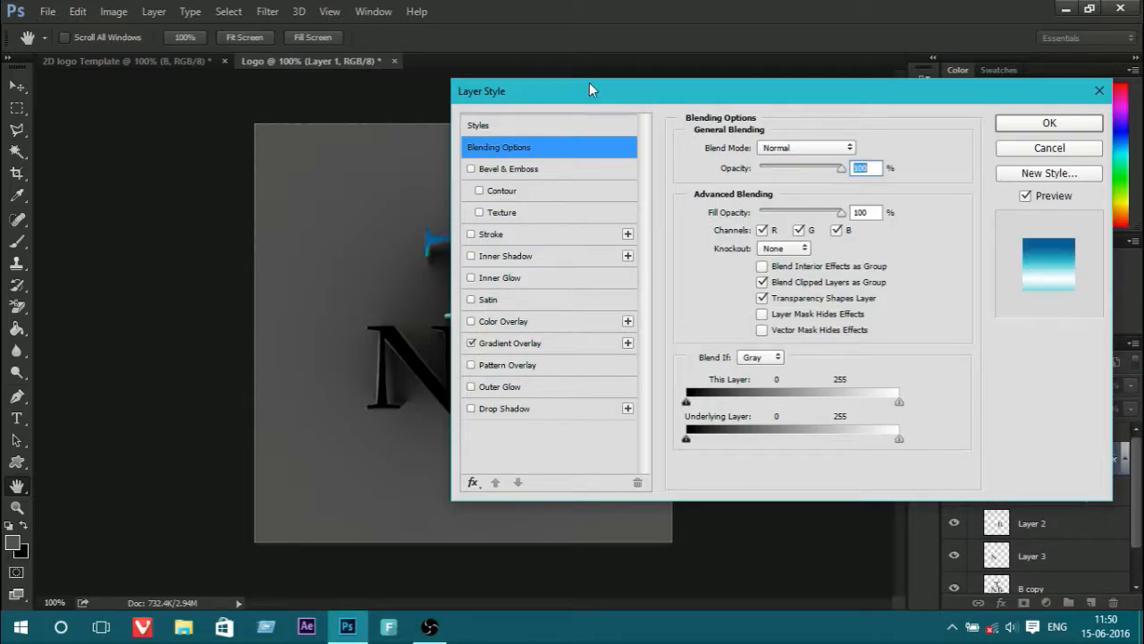
left_click_drag(590, 90, 345, 71)
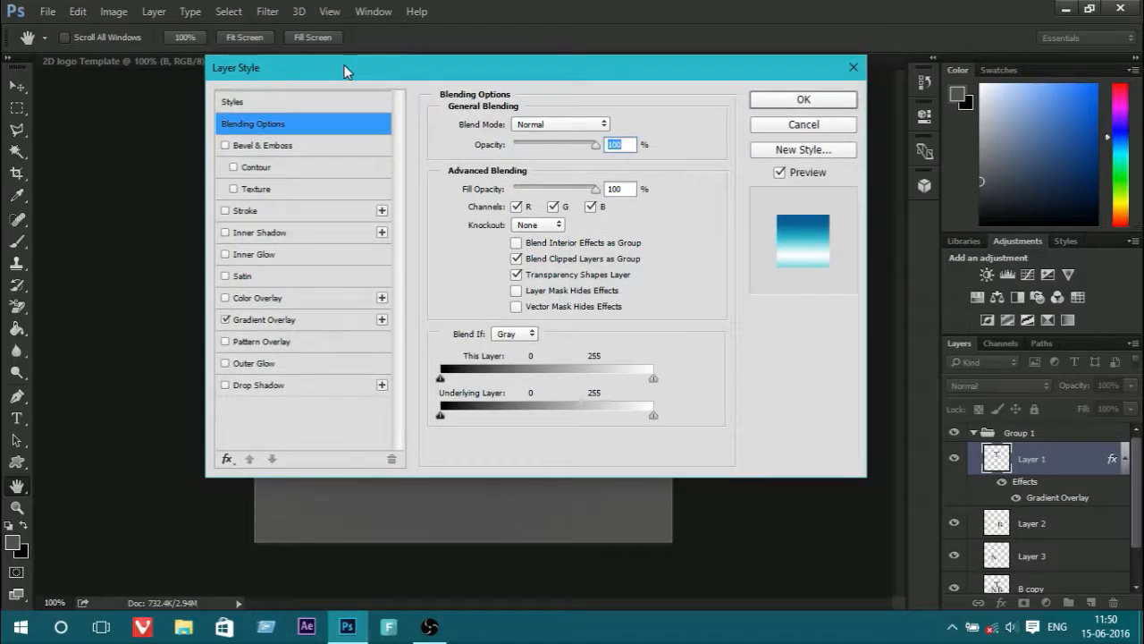
left_click(264, 320)
left_click_drag(431, 67, 858, 62)
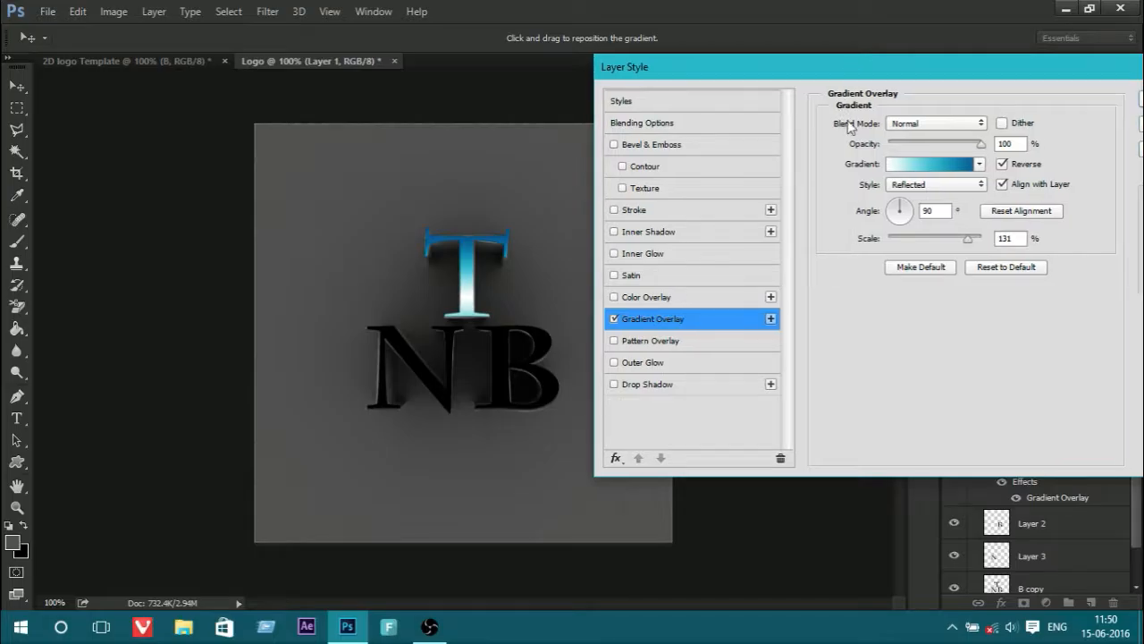
Base the T's overlay gradient on the Black, White preset and recolour its white stop to blue 21b1d5
left_click(932, 166)
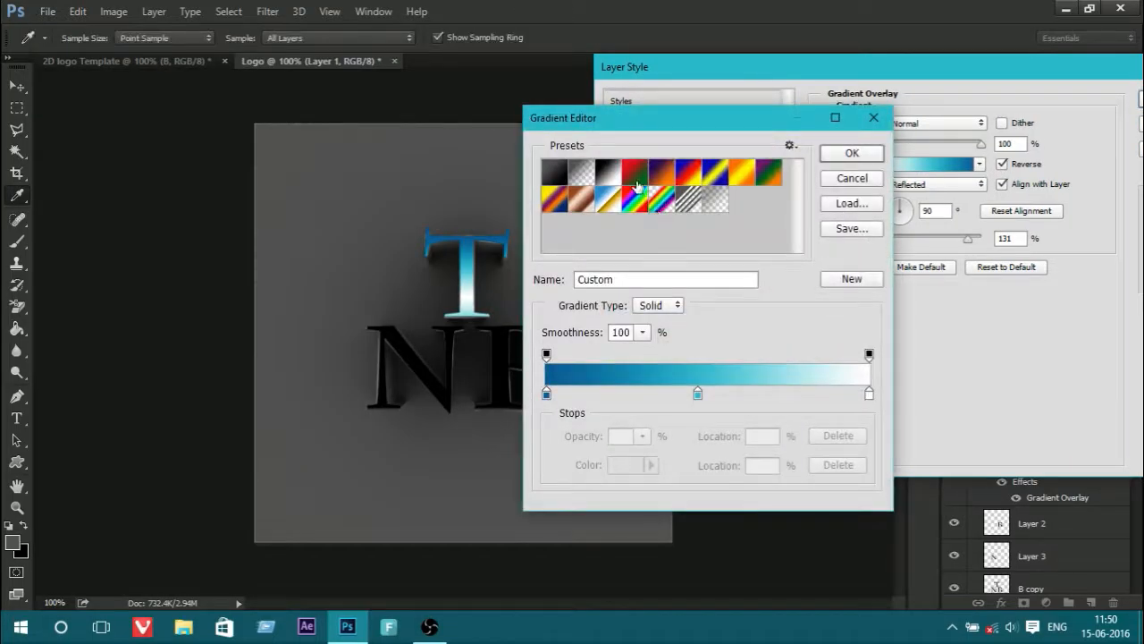
left_click(611, 171)
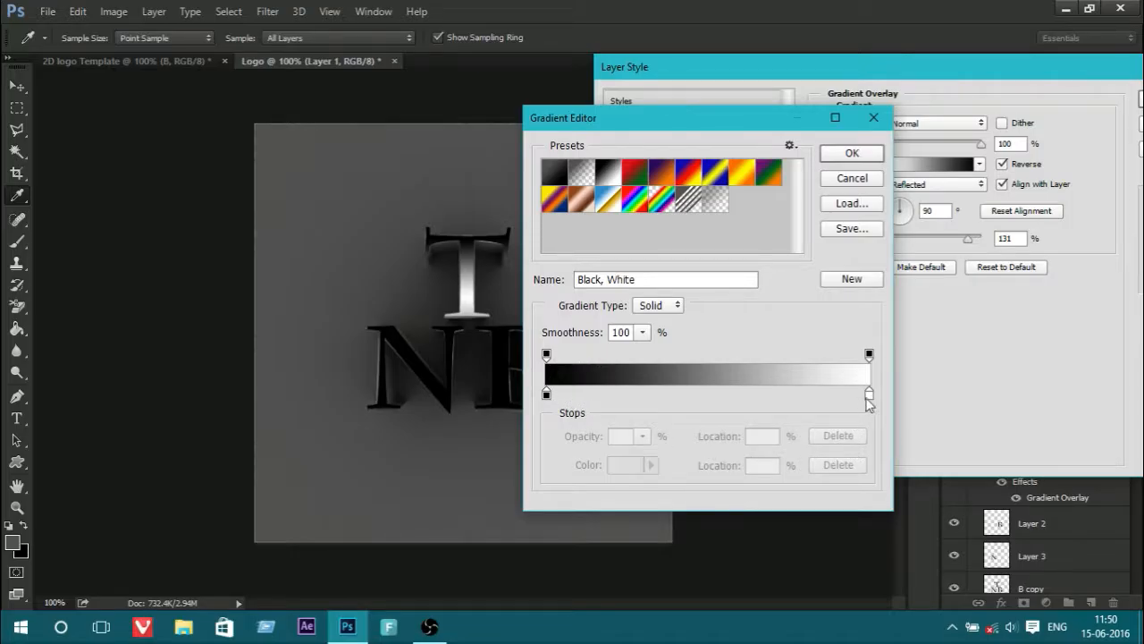
double_click(868, 395)
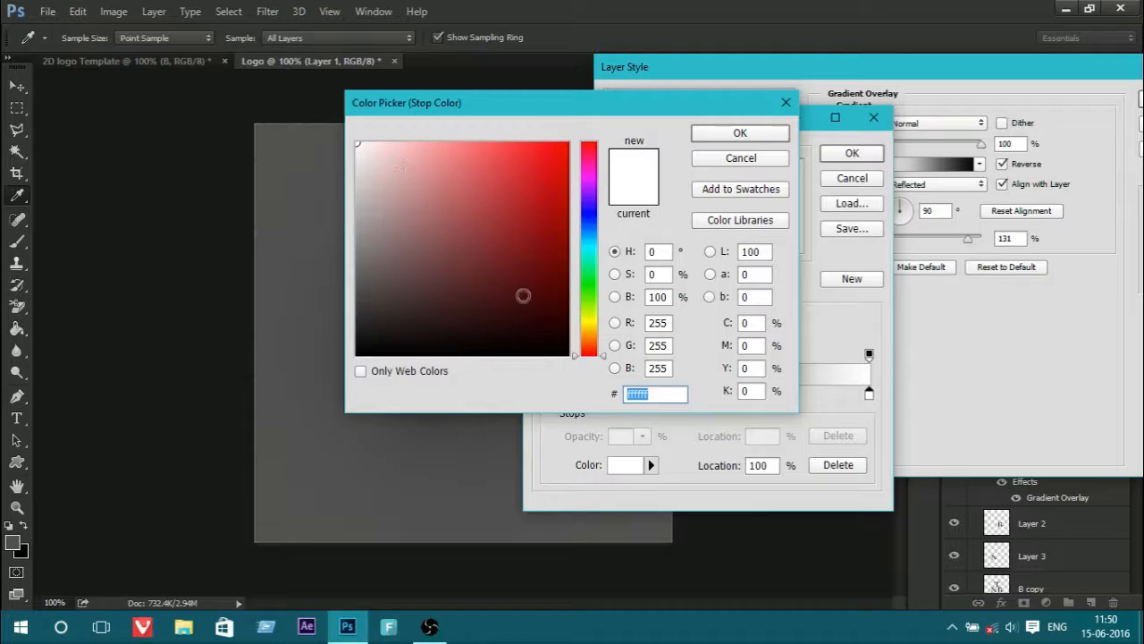
left_click(588, 235)
mouse_move(569, 259)
left_mouse_down()
mouse_move(550, 239)
mouse_move(539, 271)
mouse_move(533, 244)
mouse_move(500, 227)
mouse_move(524, 244)
mouse_move(499, 245)
mouse_move(587, 246)
mouse_move(533, 223)
mouse_move(527, 204)
mouse_move(552, 200)
mouse_move(510, 174)
mouse_move(524, 163)
mouse_move(537, 178)
left_mouse_up()
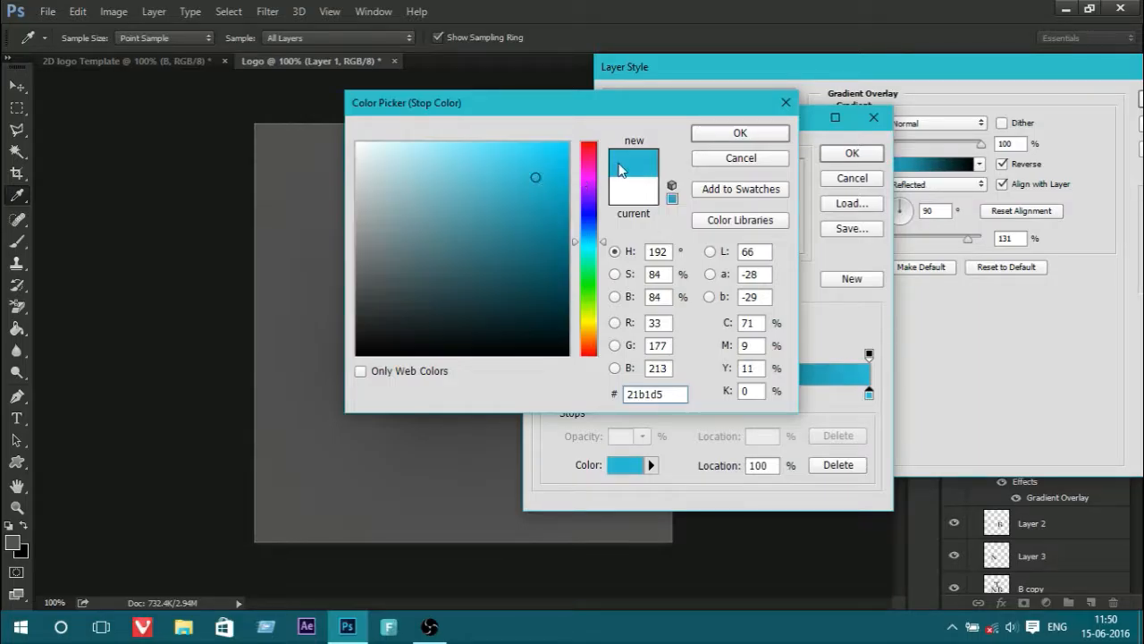
left_click(739, 133)
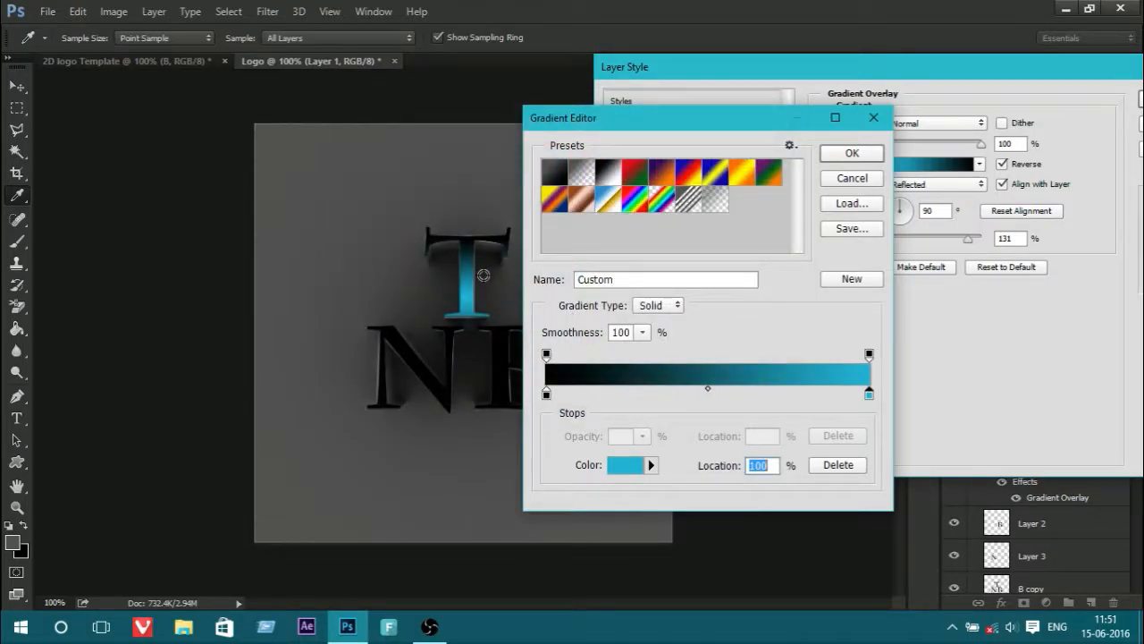
left_click(852, 153)
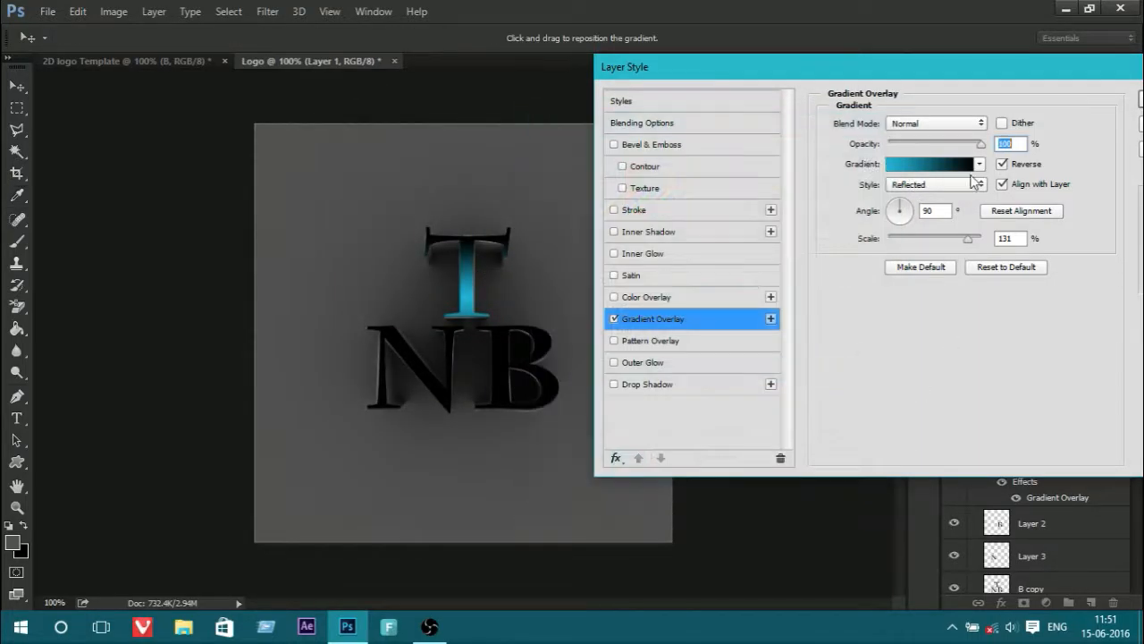
Turn off Reverse and set the T's gradient style to Linear, then apply the layer style
left_click(1002, 165)
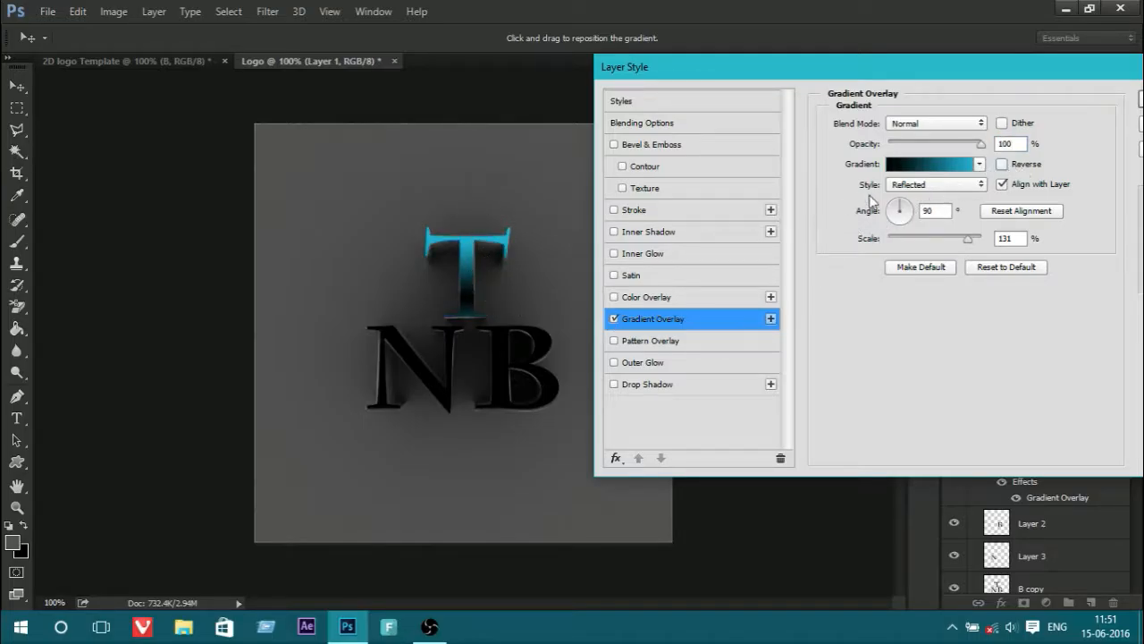
left_click(943, 187)
left_click(930, 196)
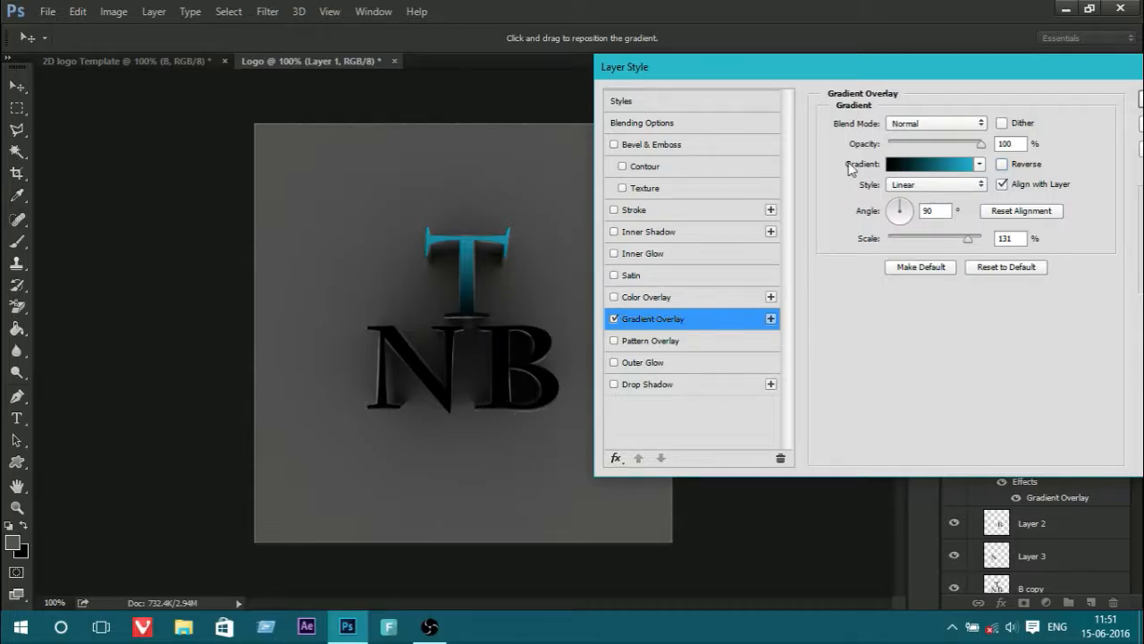
left_click_drag(812, 69, 599, 89)
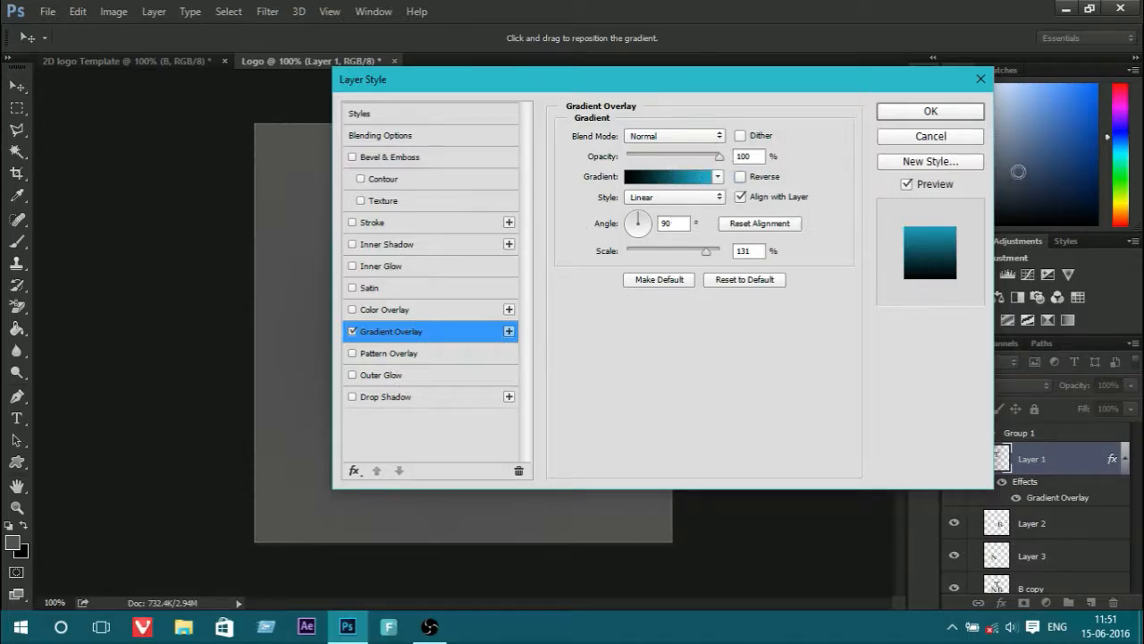
left_click(931, 111)
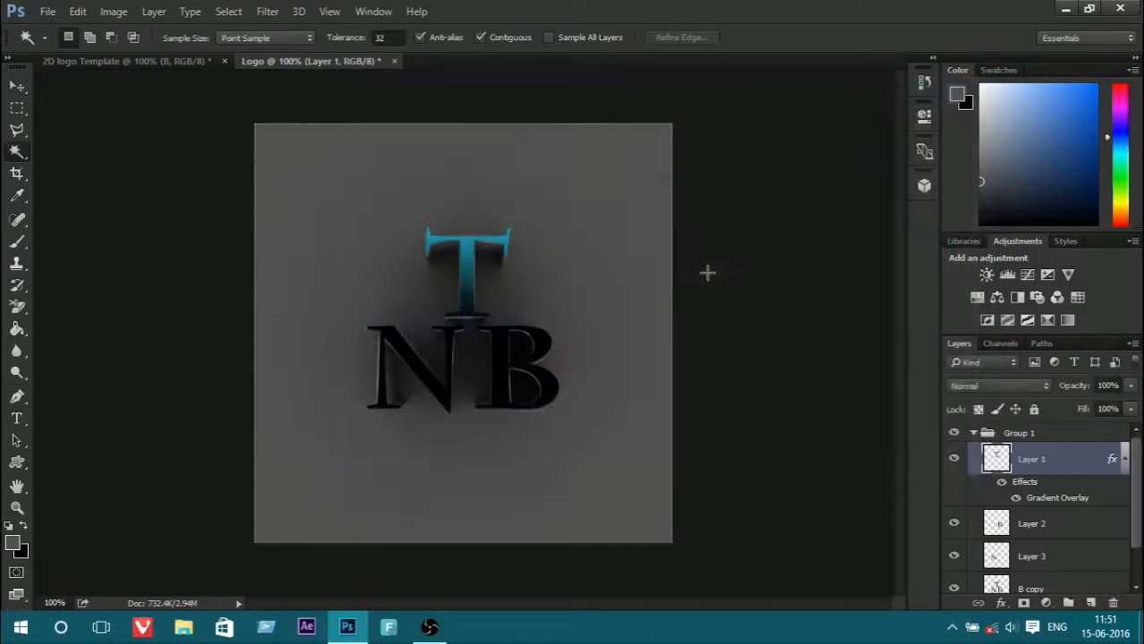
Enable a Gradient Overlay on Layer 2 (the letter B), keeping the letter in view beside the settings
left_click(1022, 527)
right_click(1022, 530)
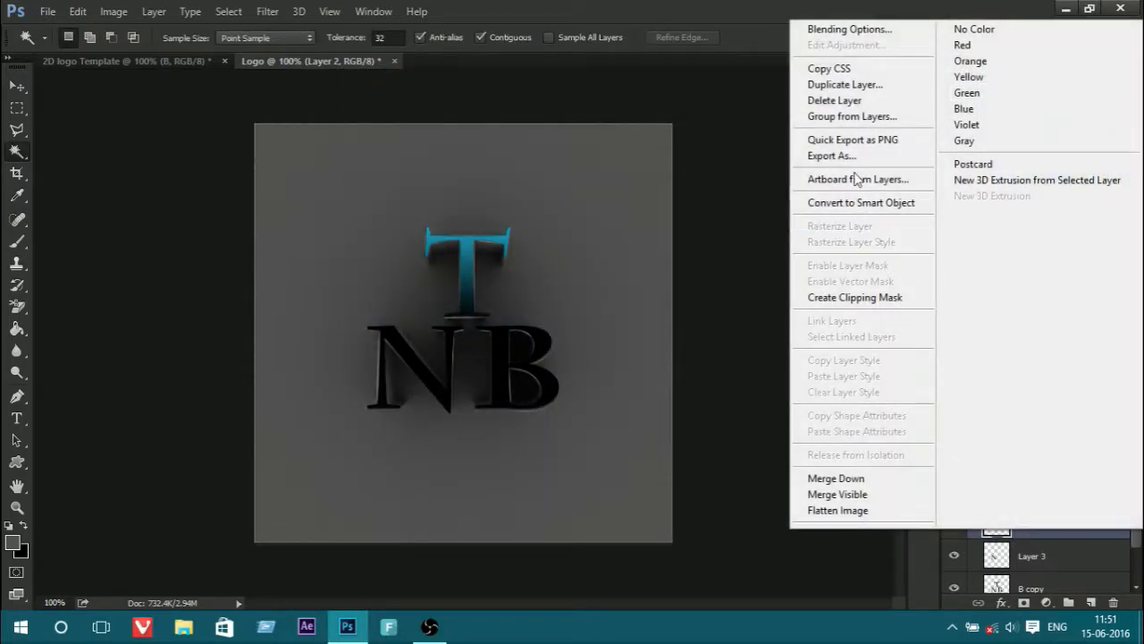
left_click(824, 42)
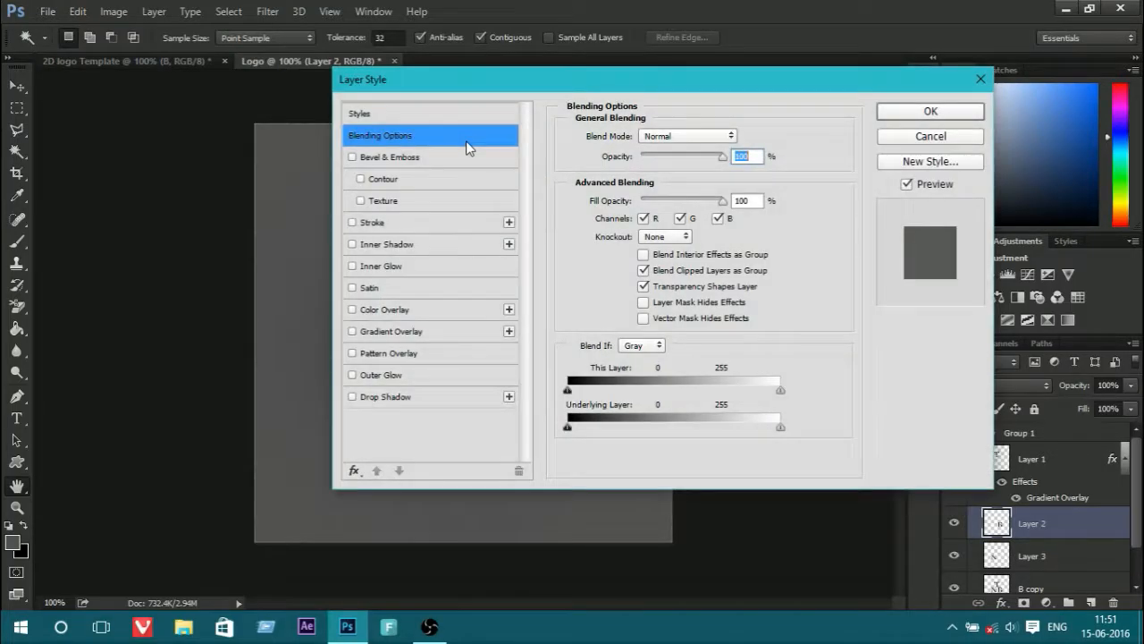
left_click_drag(467, 86, 721, 117)
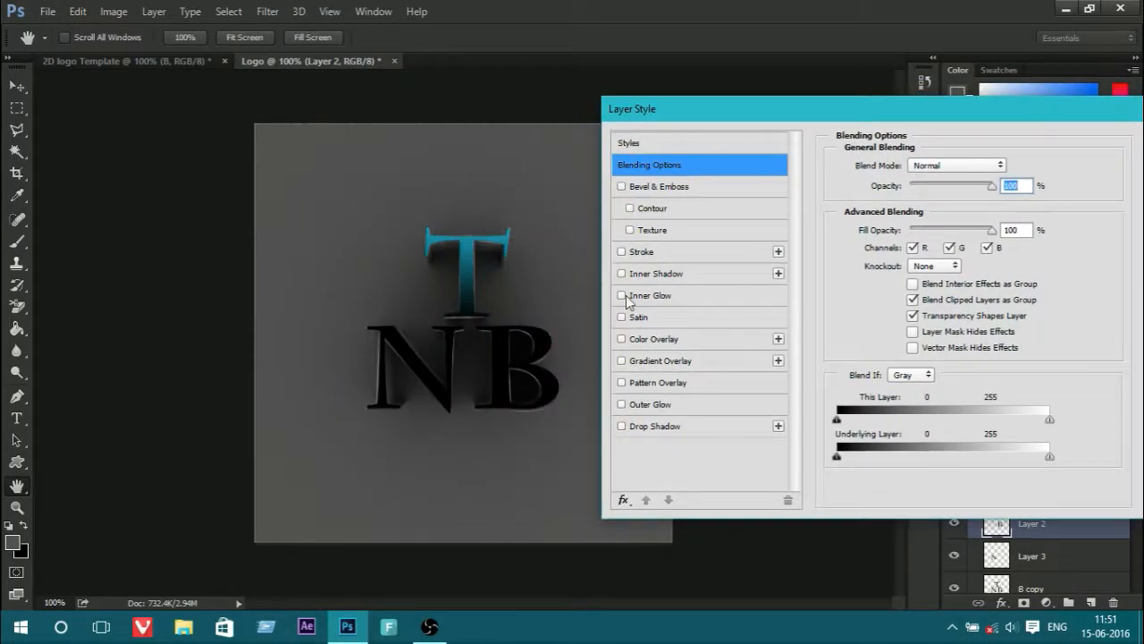
left_click(622, 361)
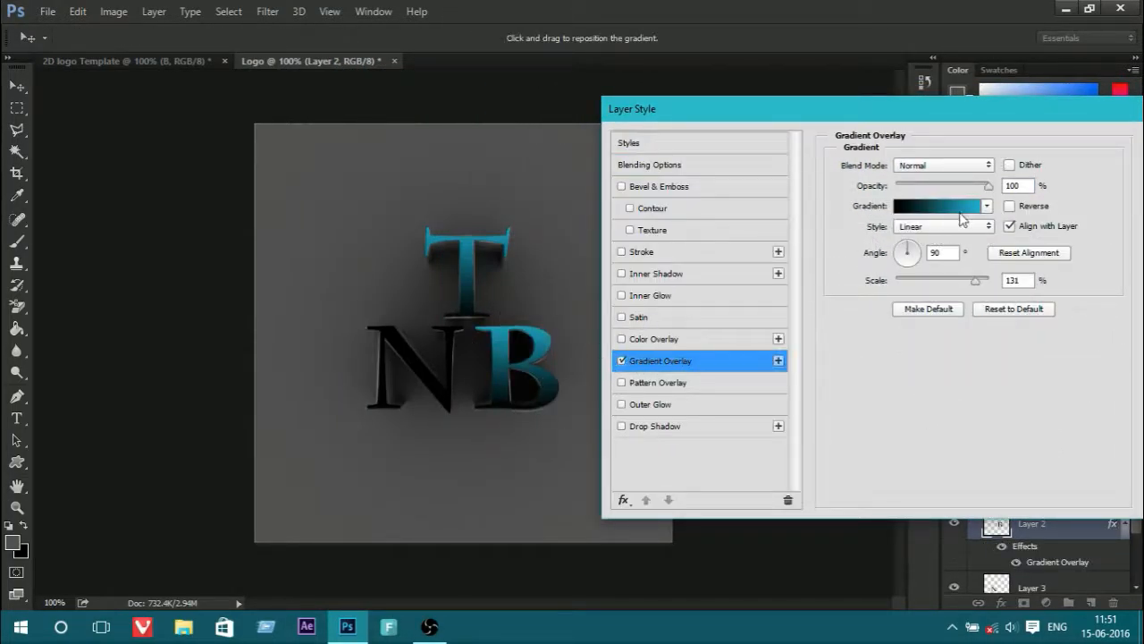
Base the B's overlay gradient on the Black, White preset and recolour its white stop to a muted red
left_click(955, 213)
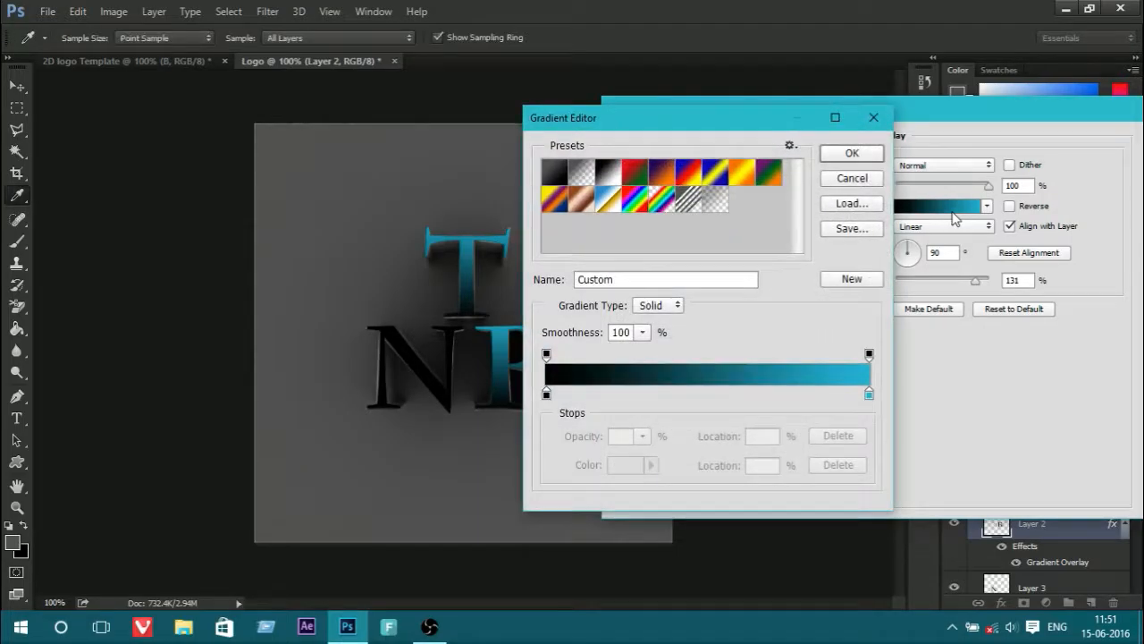
left_click(608, 173)
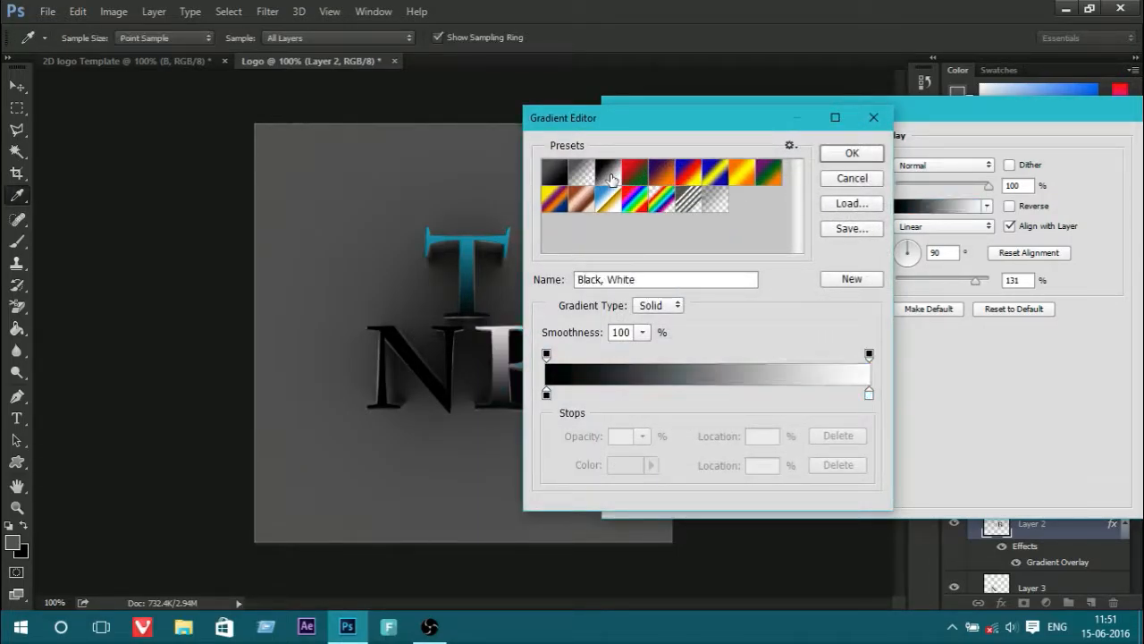
double_click(871, 394)
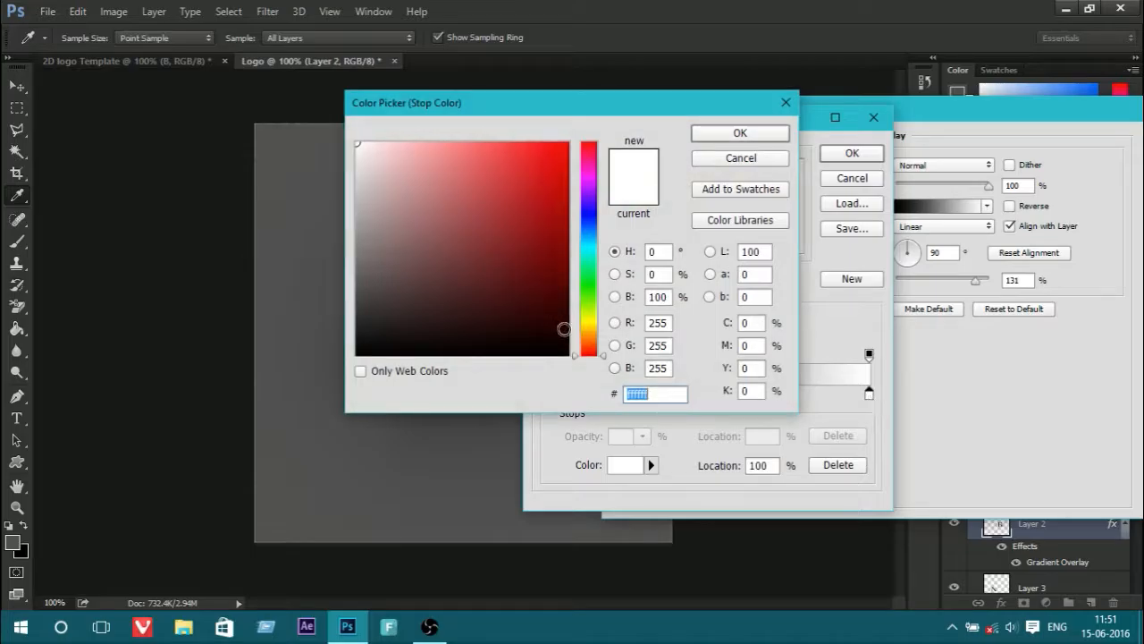
left_click(592, 146)
mouse_move(499, 146)
left_mouse_down()
mouse_move(493, 188)
mouse_move(480, 163)
mouse_move(509, 184)
left_mouse_up()
left_click_drag(558, 102, 783, 130)
left_click(965, 159)
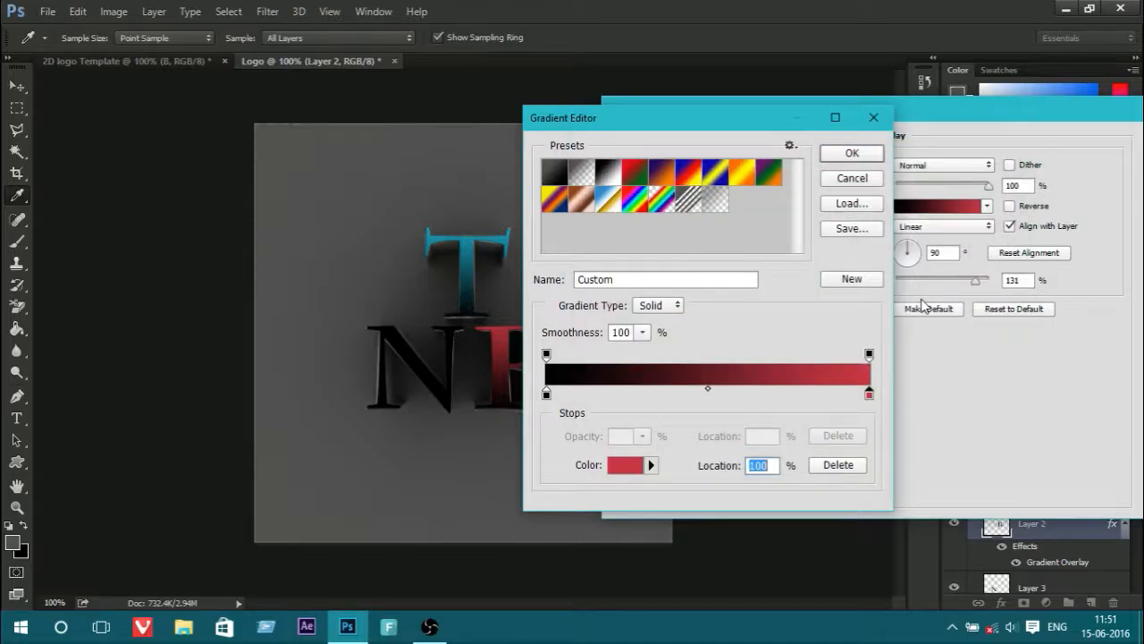
left_click(851, 153)
Reposition the B's red gradient, rotate its angle to nearly horizontal and apply the layer style
mouse_move(517, 374)
left_mouse_down()
mouse_move(491, 358)
mouse_move(535, 364)
left_mouse_up()
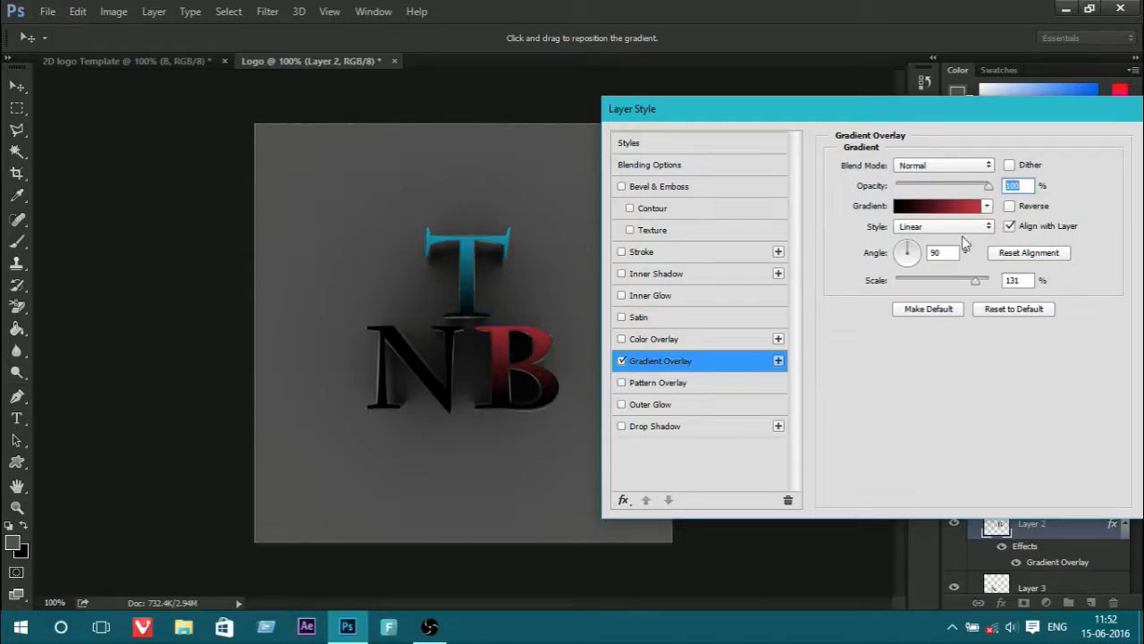
mouse_move(910, 253)
left_mouse_down()
mouse_move(893, 255)
mouse_move(925, 254)
mouse_move(905, 271)
mouse_move(918, 255)
left_mouse_up()
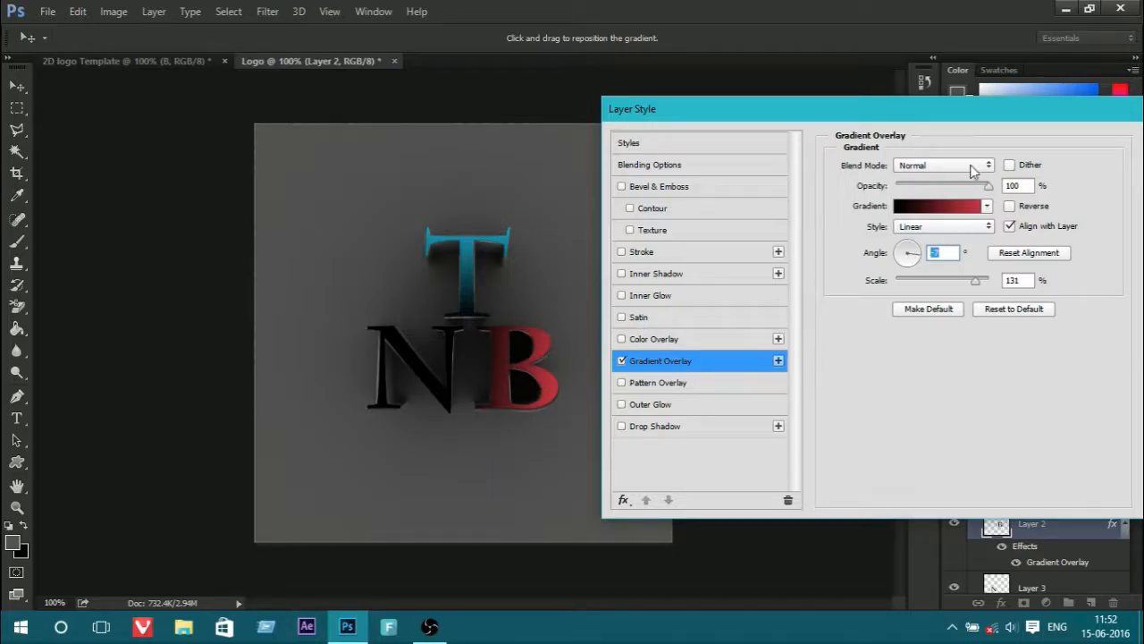
left_click_drag(927, 109, 728, 100)
left_click(986, 131)
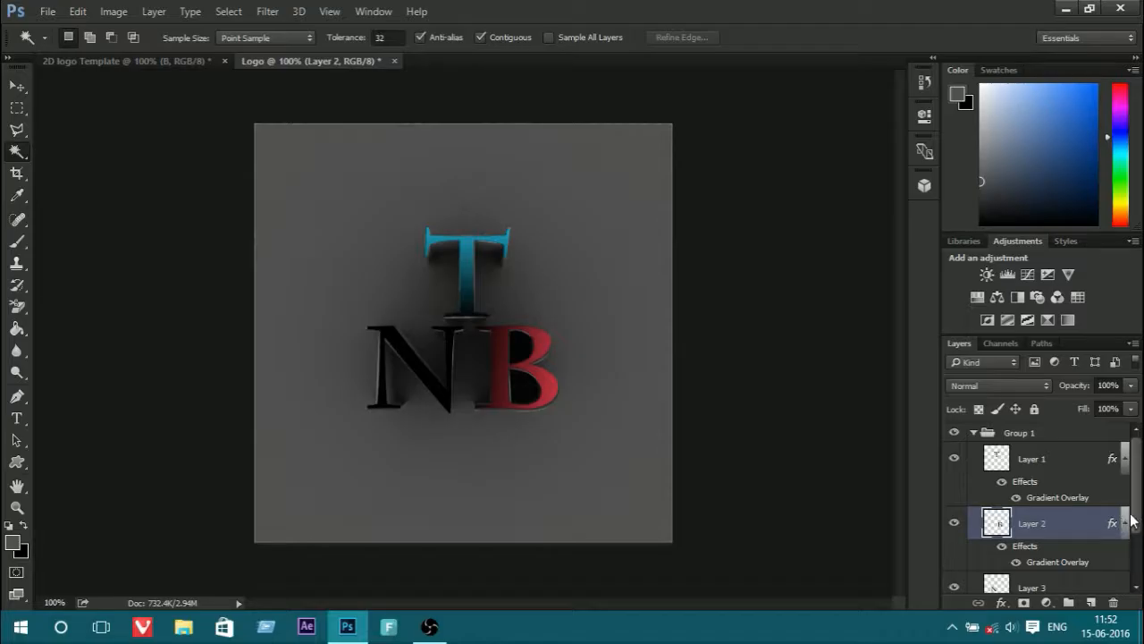
Enable a Gradient Overlay on Layer 3 (the letter N) and show its settings
scroll(1134, 520, "down", 2)
left_click(1036, 539)
right_click(1035, 541)
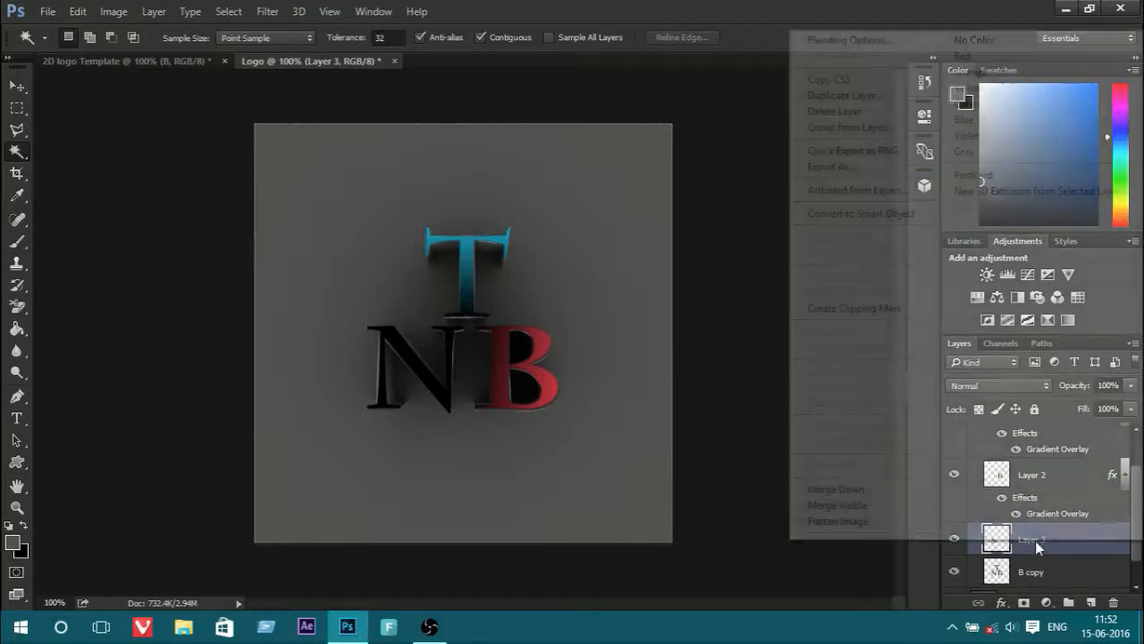
left_click(854, 41)
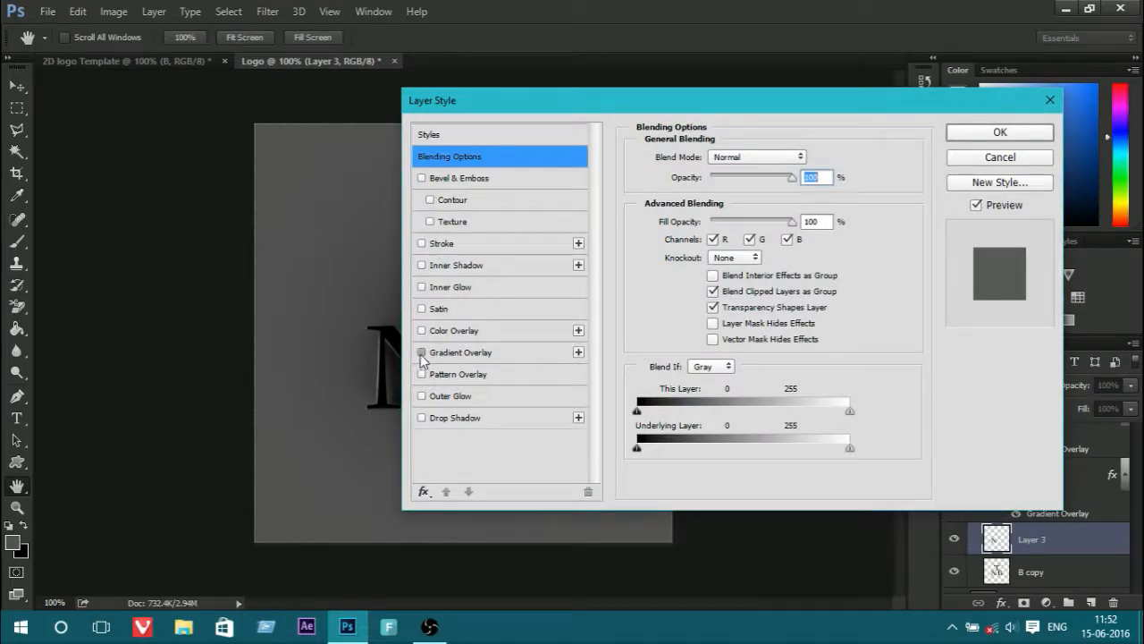
left_click(422, 352)
left_click(453, 354)
Base the N's overlay gradient on the Black, White preset and recolour its white stop to yellow f1da3e
left_click(733, 201)
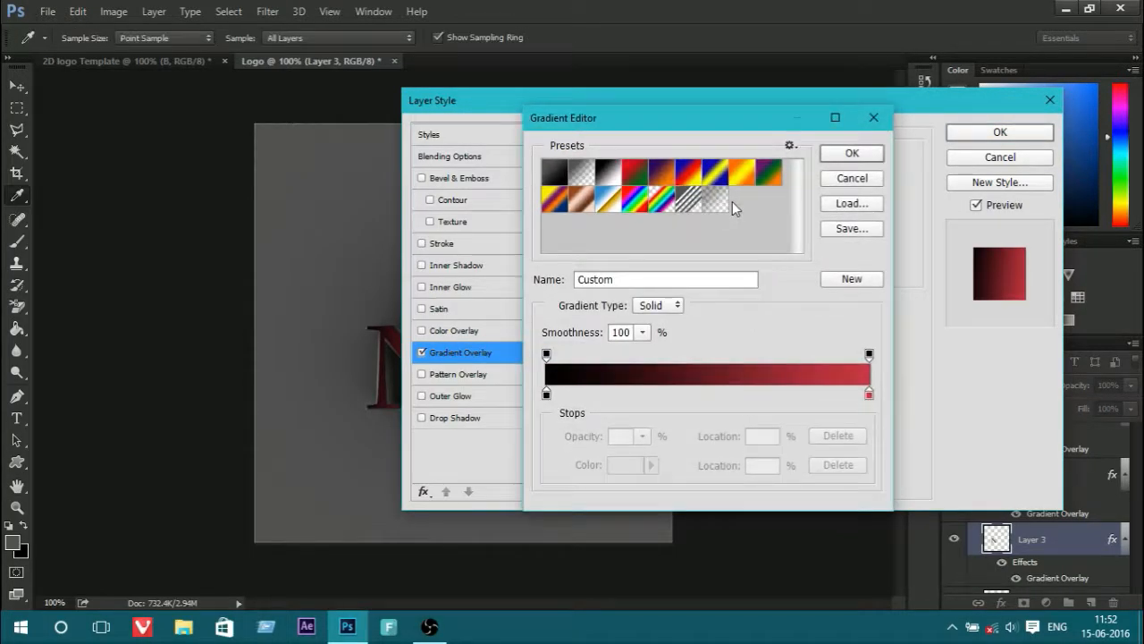
left_click(608, 172)
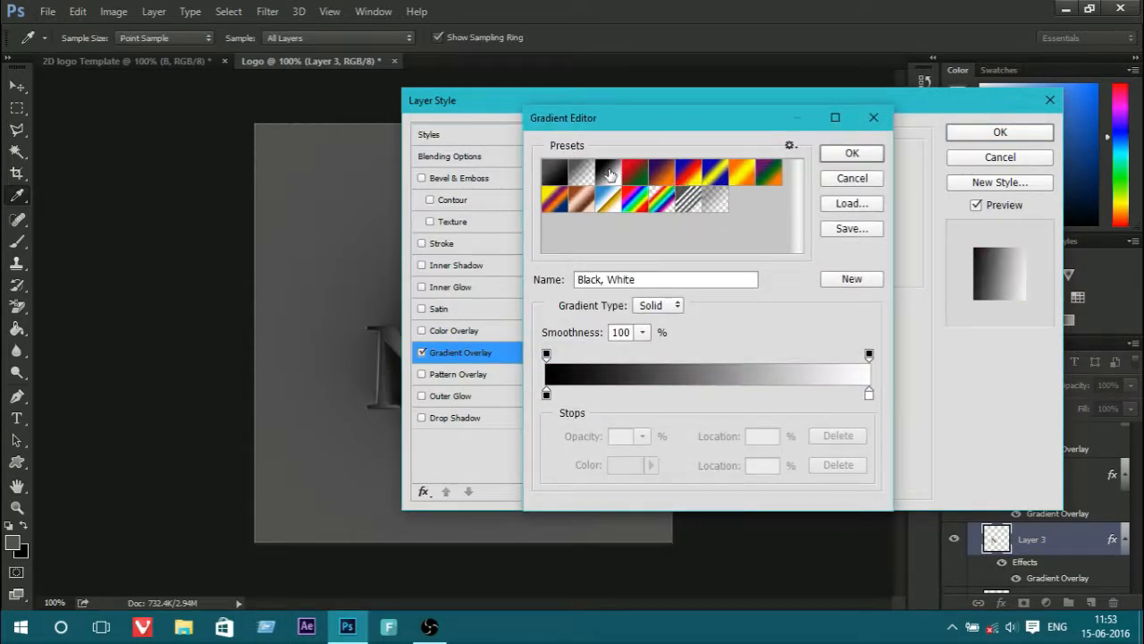
left_click(869, 394)
double_click(869, 395)
left_click(812, 349)
left_click_drag(811, 349, 794, 344)
left_click(750, 198)
left_click(817, 349)
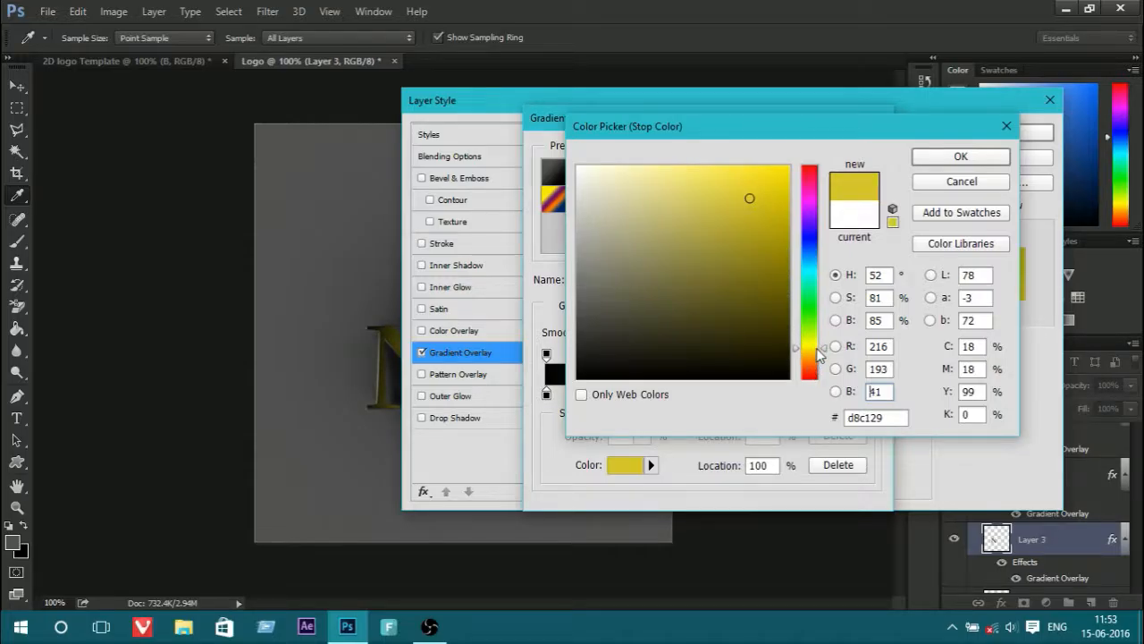
mouse_move(743, 183)
left_mouse_down()
mouse_move(714, 181)
mouse_move(712, 194)
mouse_move(705, 184)
mouse_move(735, 182)
left_mouse_up()
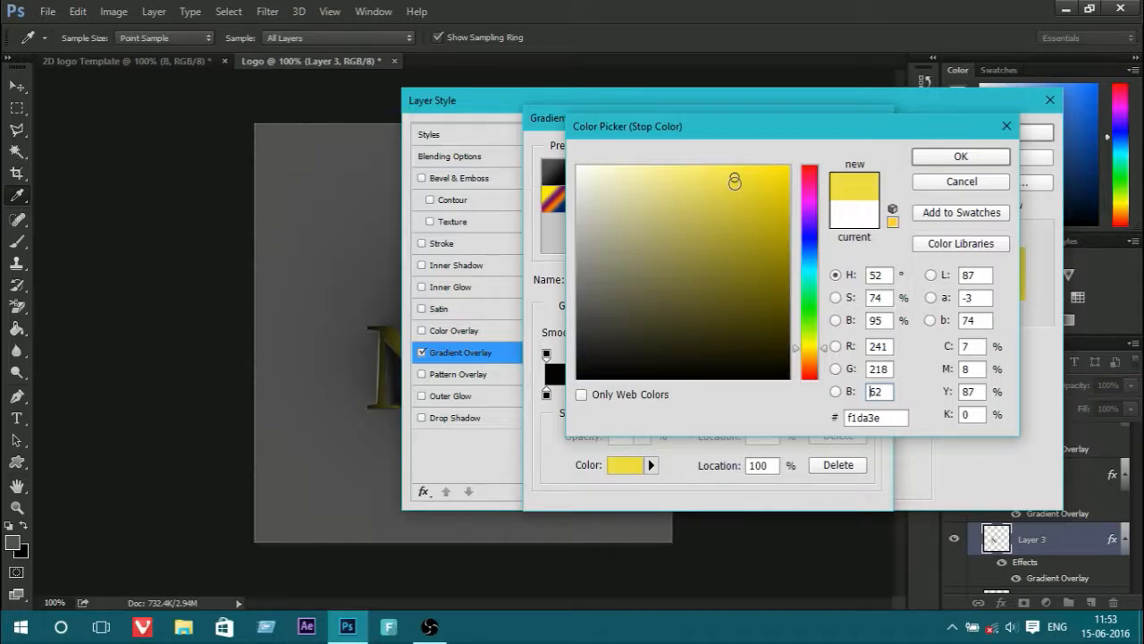
left_click(961, 156)
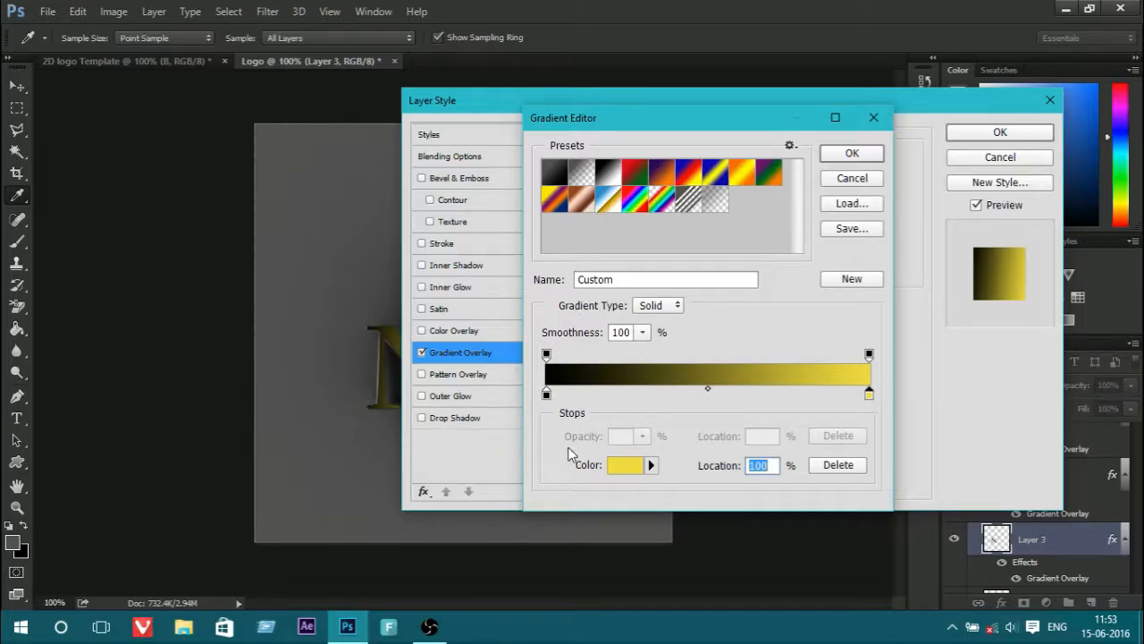
Recolour the black stop of the N's overlay gradient to dark grey 383838 and accept the gradient
double_click(546, 393)
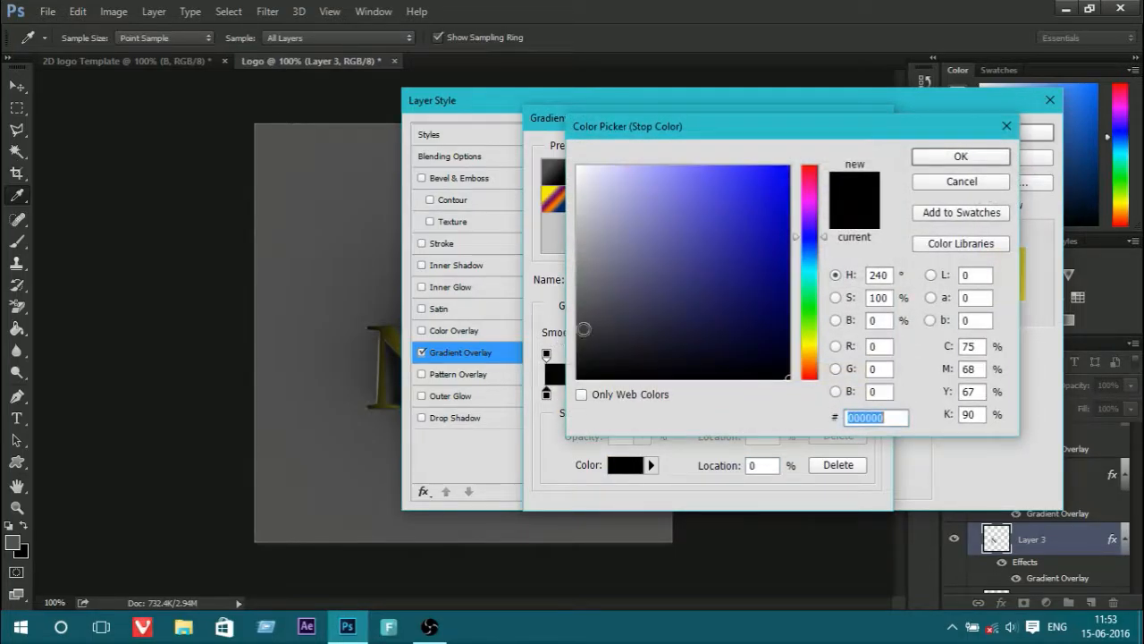
left_click(576, 332)
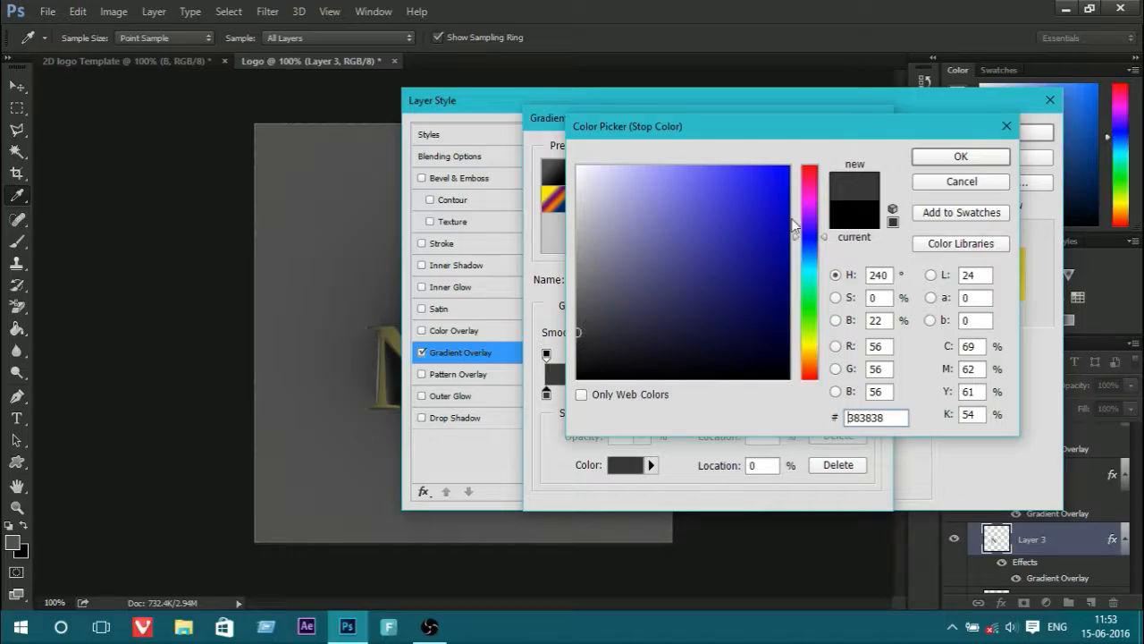
left_click(934, 159)
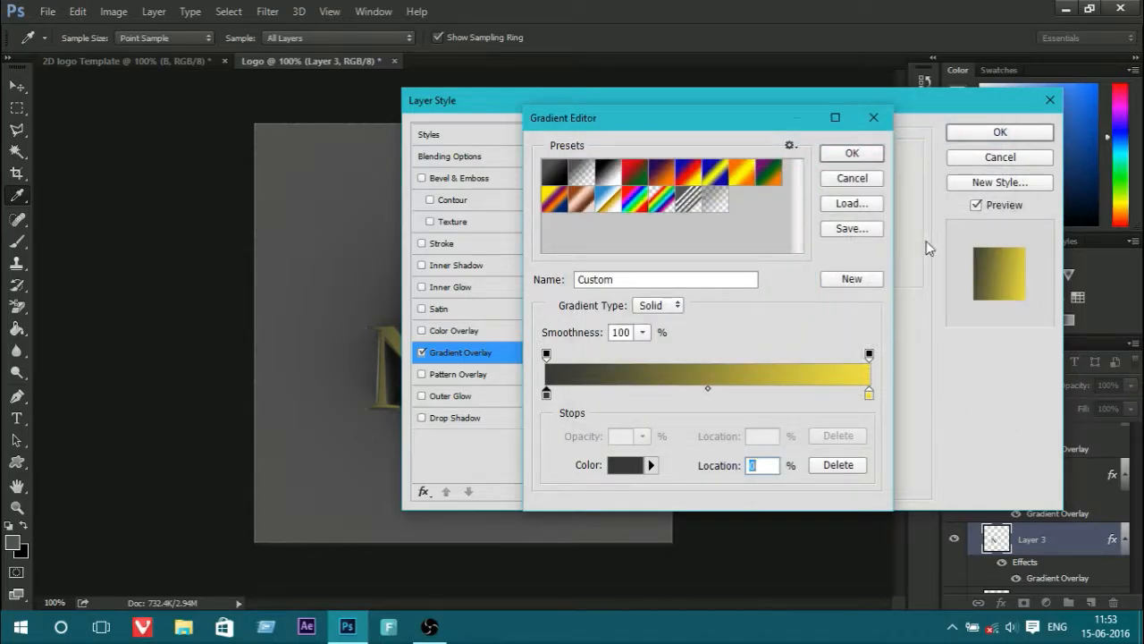
left_click(851, 154)
Rotate the N's gradient to an angle of -171°, nudge the gradient slightly and apply the layer style
left_click_drag(821, 108, 1019, 134)
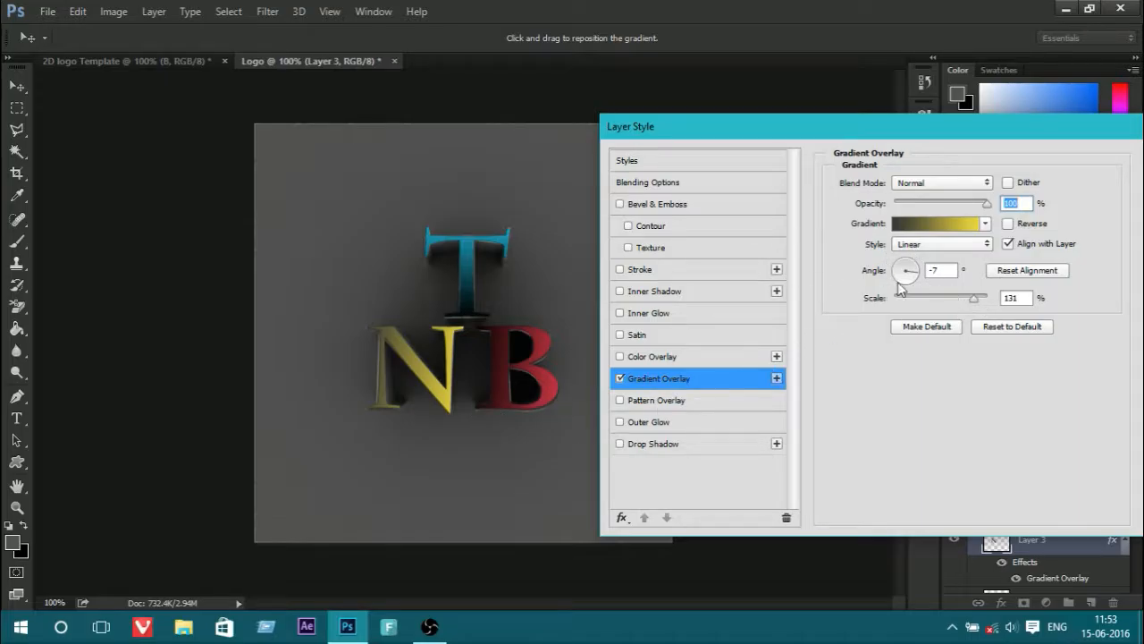
left_click_drag(921, 278, 890, 274)
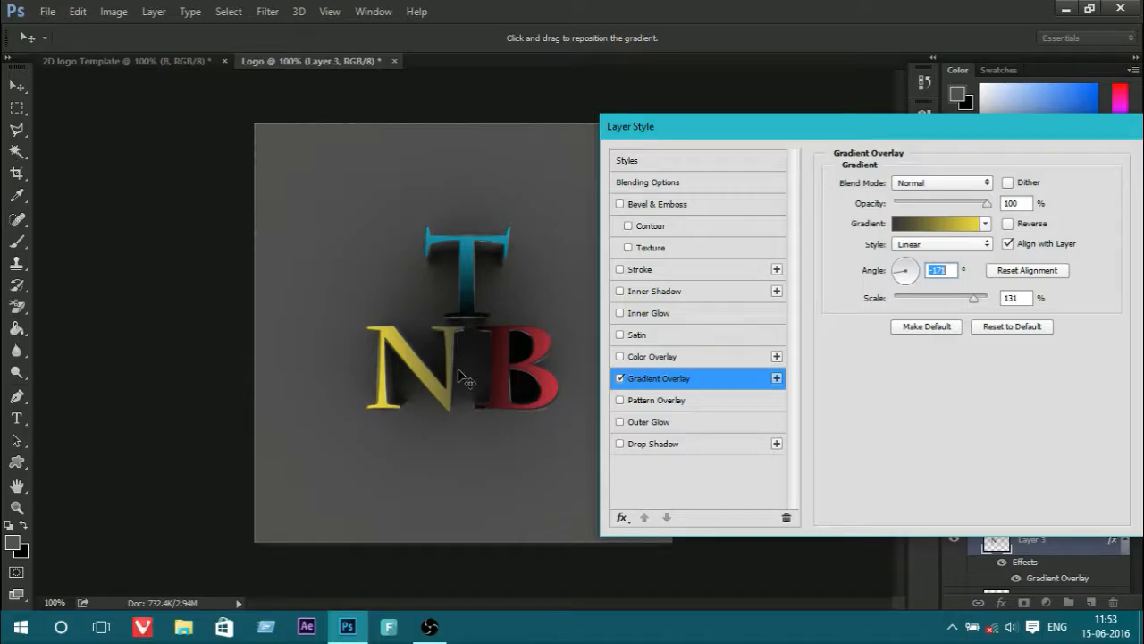
left_click_drag(446, 372, 443, 372)
left_click_drag(809, 137, 516, 128)
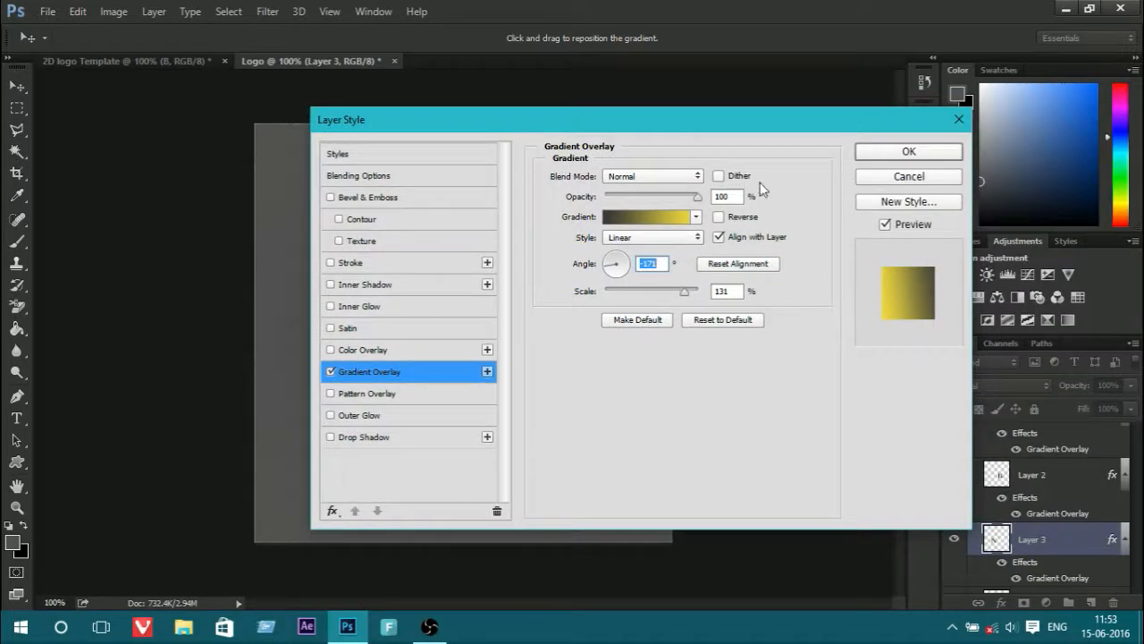
left_click(911, 157)
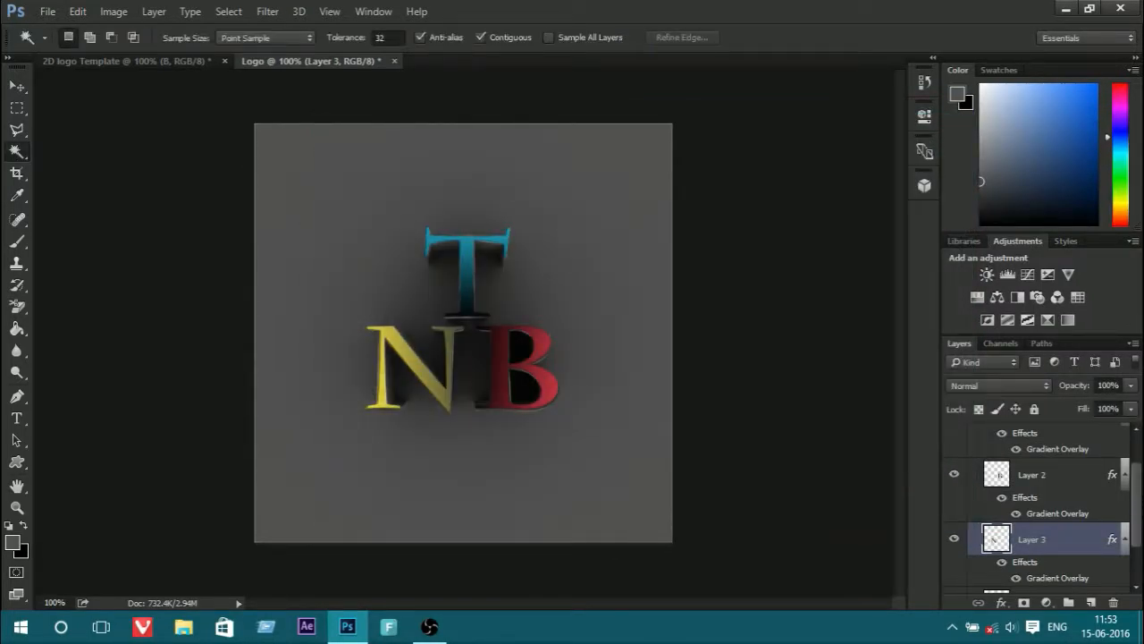
Group the letter layers and add an empty layer between the group and the Background
left_click_drag(1140, 540, 1141, 581)
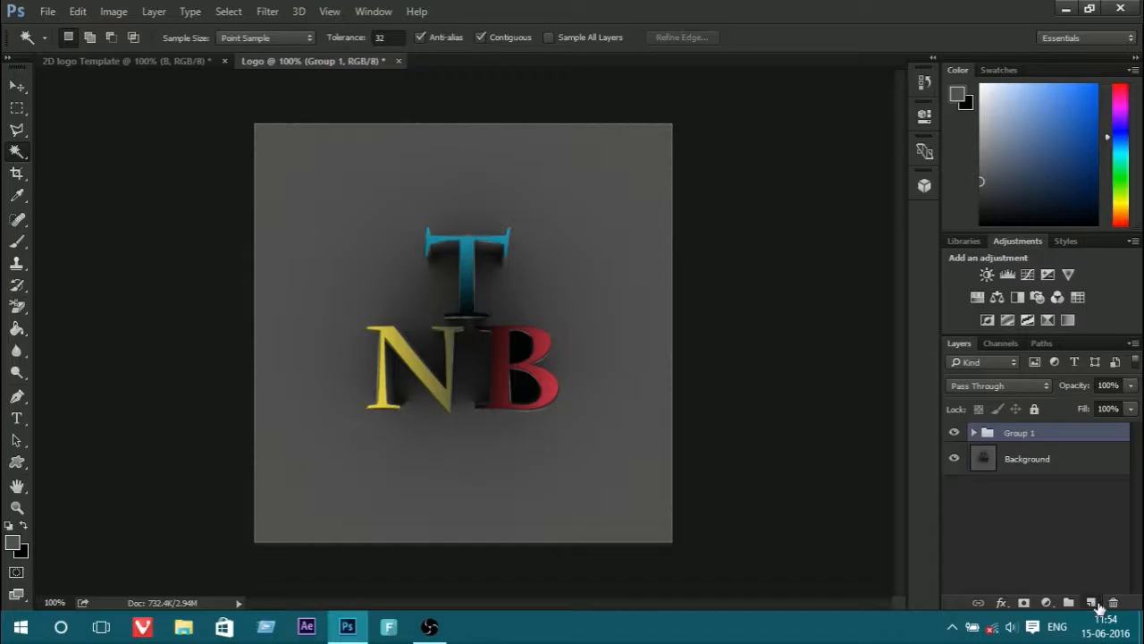
left_click(1090, 603)
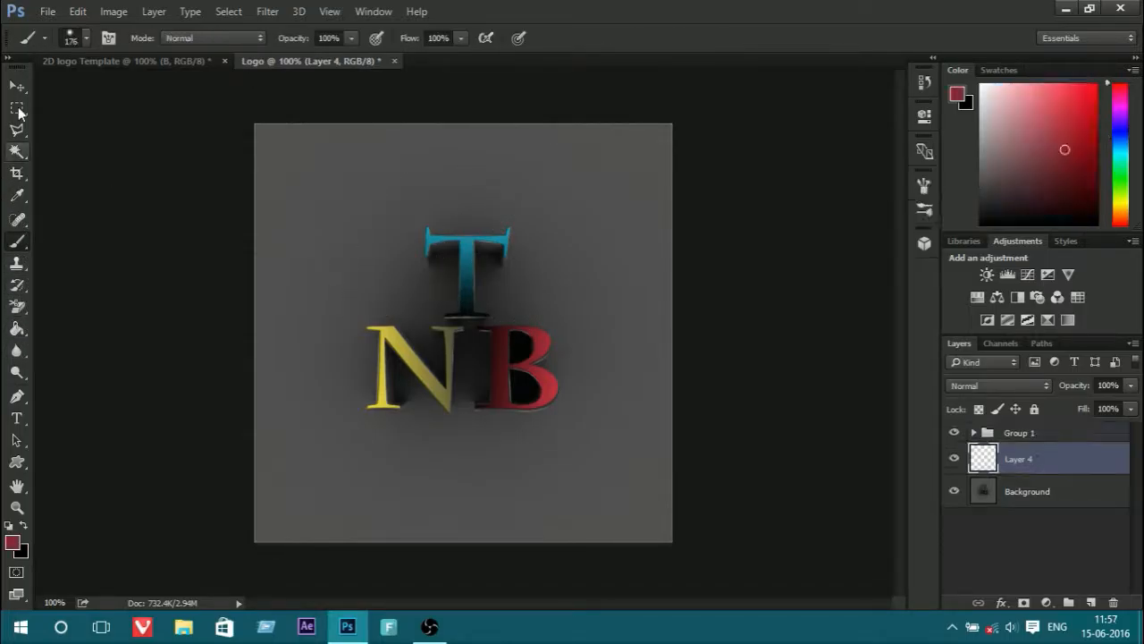
Set the 176 px brush's hardness to 7% and undo a test dab in the canvas's upper-left corner
left_click(82, 40)
left_click(102, 129)
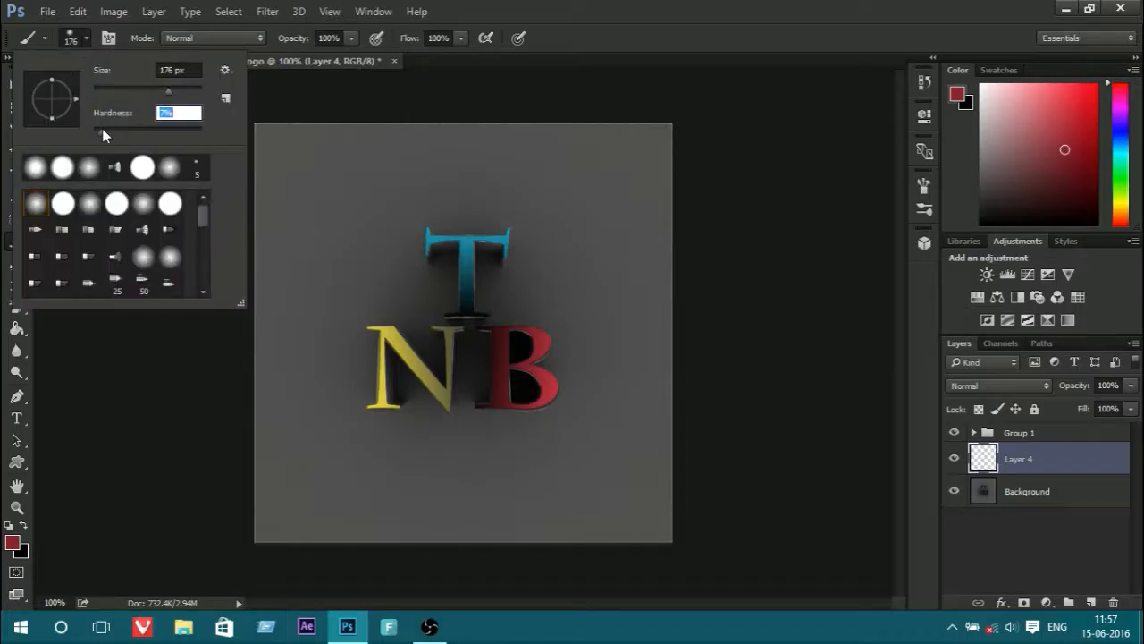
left_click(282, 105)
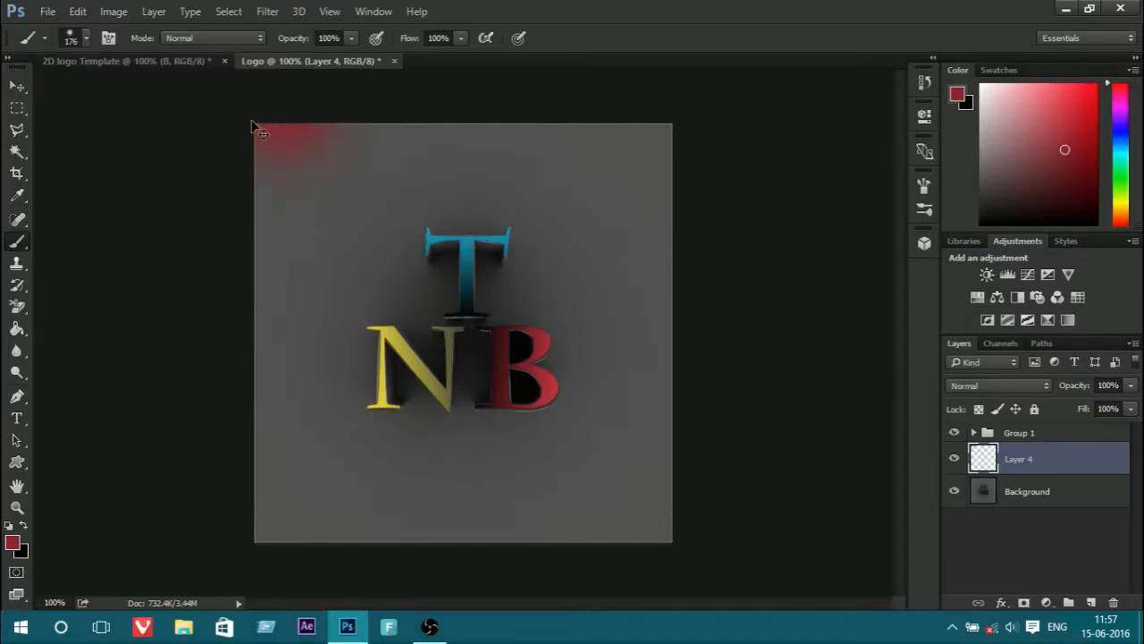
key("ctrl+z")
Sample teal 187f99 from the T and paint a soft glow of that colour behind the letter on Layer 4
left_click(12, 544)
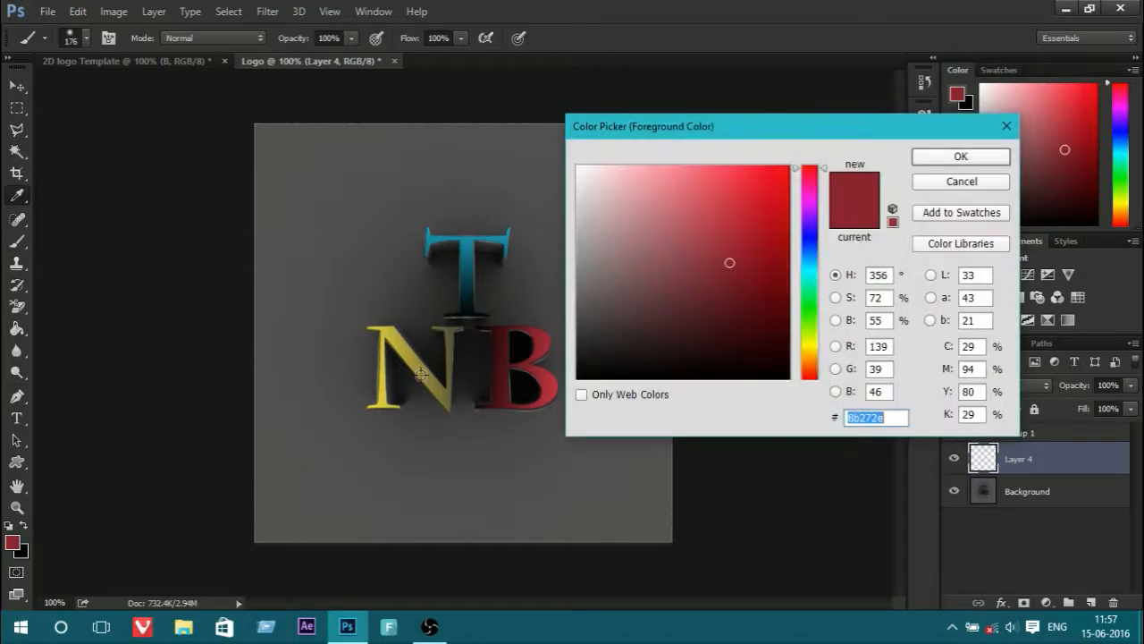
left_click(466, 243)
left_click(961, 157)
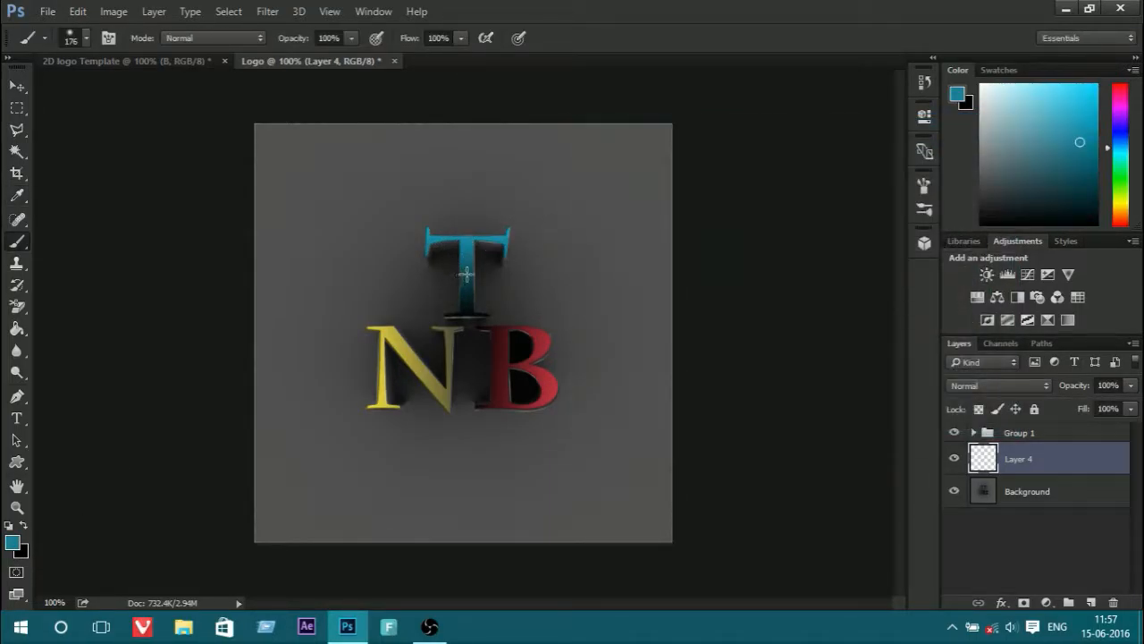
left_click(466, 273)
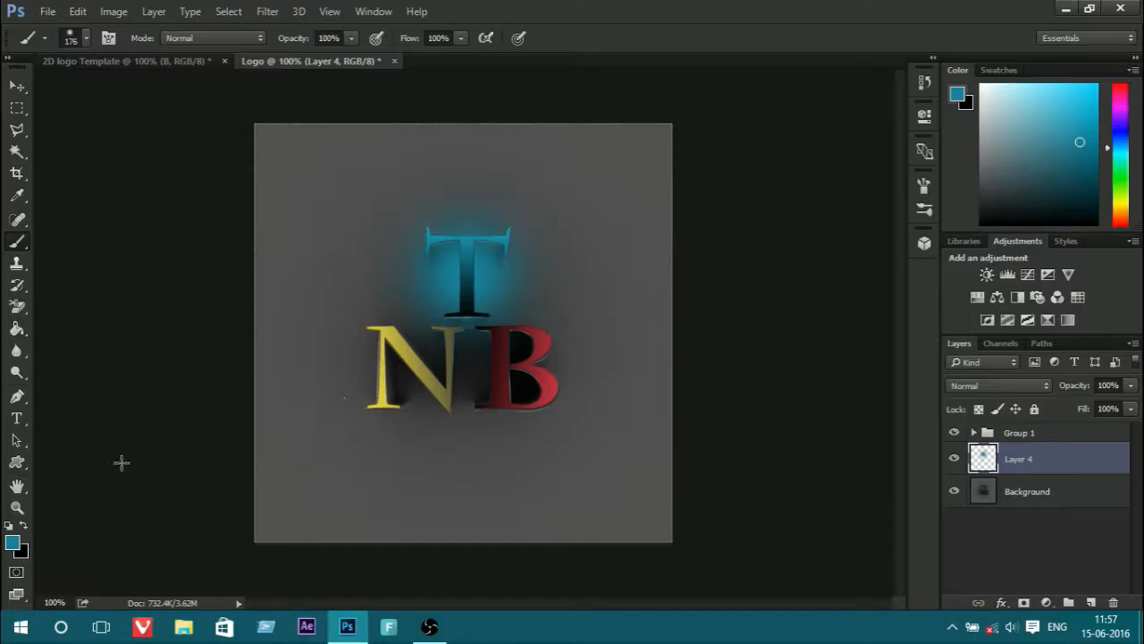
Sample yellow cbb83d from the N and paint a soft glow of that colour behind the letter
left_click(13, 544)
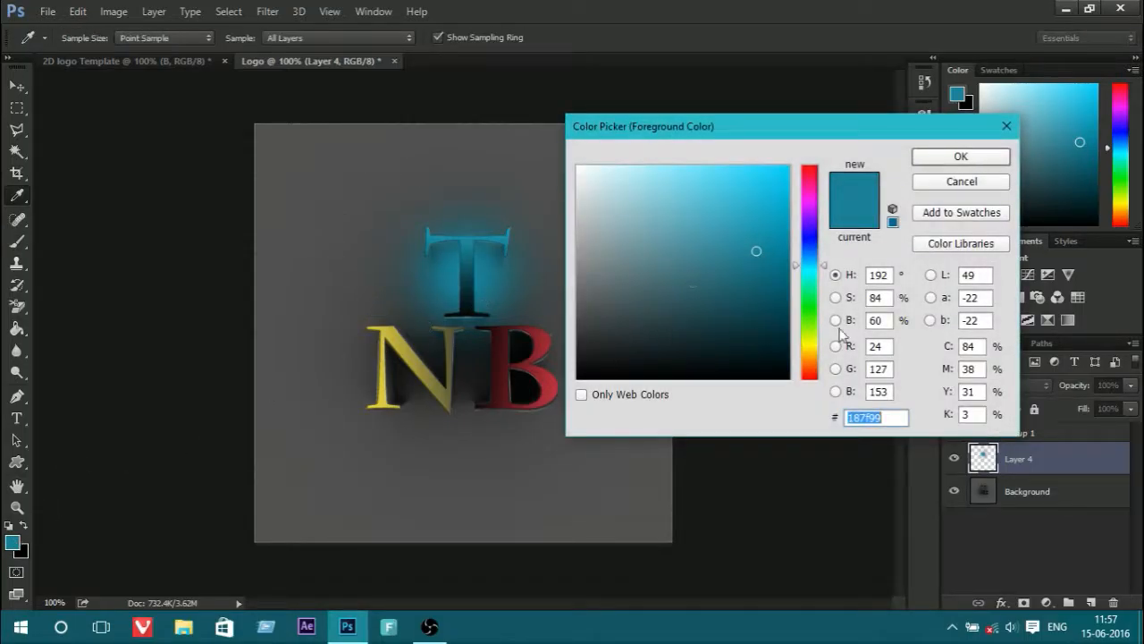
left_click(383, 332)
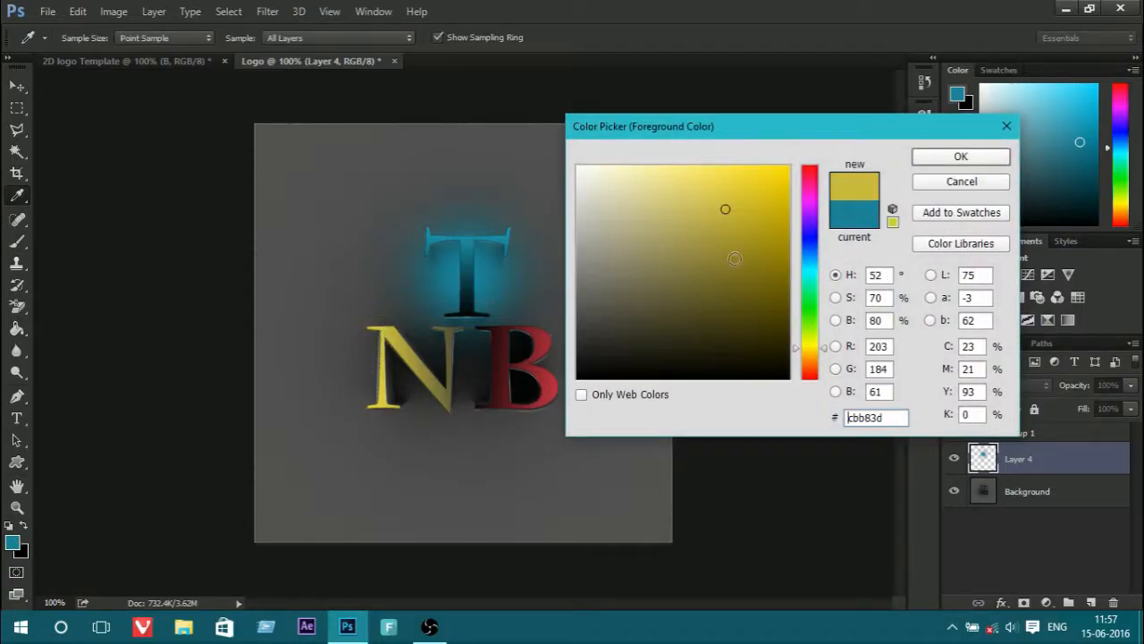
left_click(922, 160)
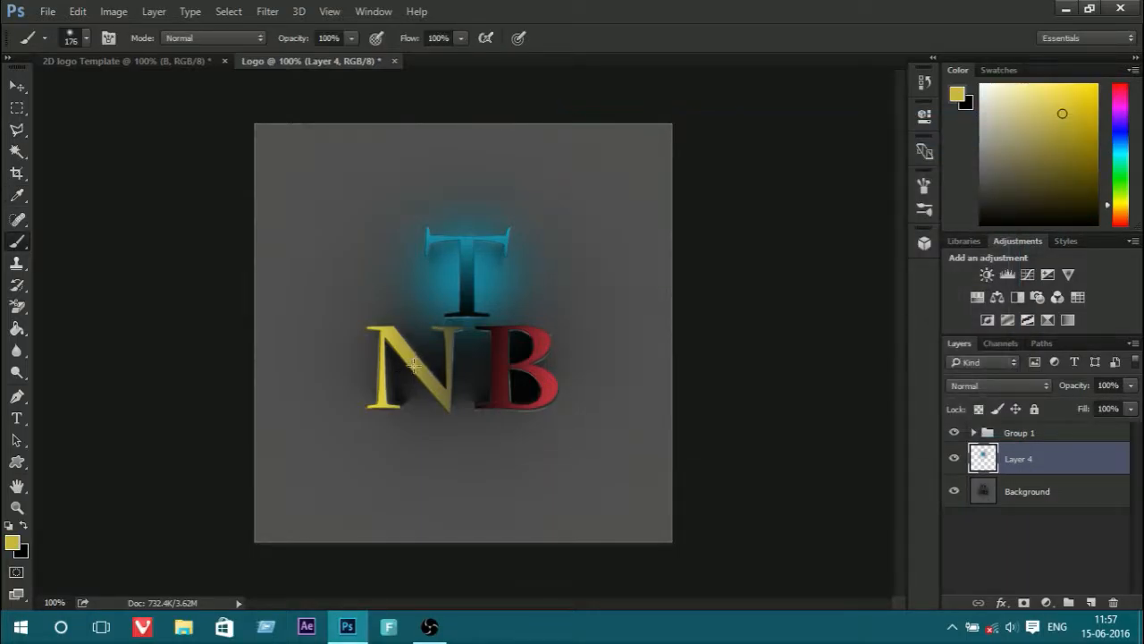
left_click(414, 365)
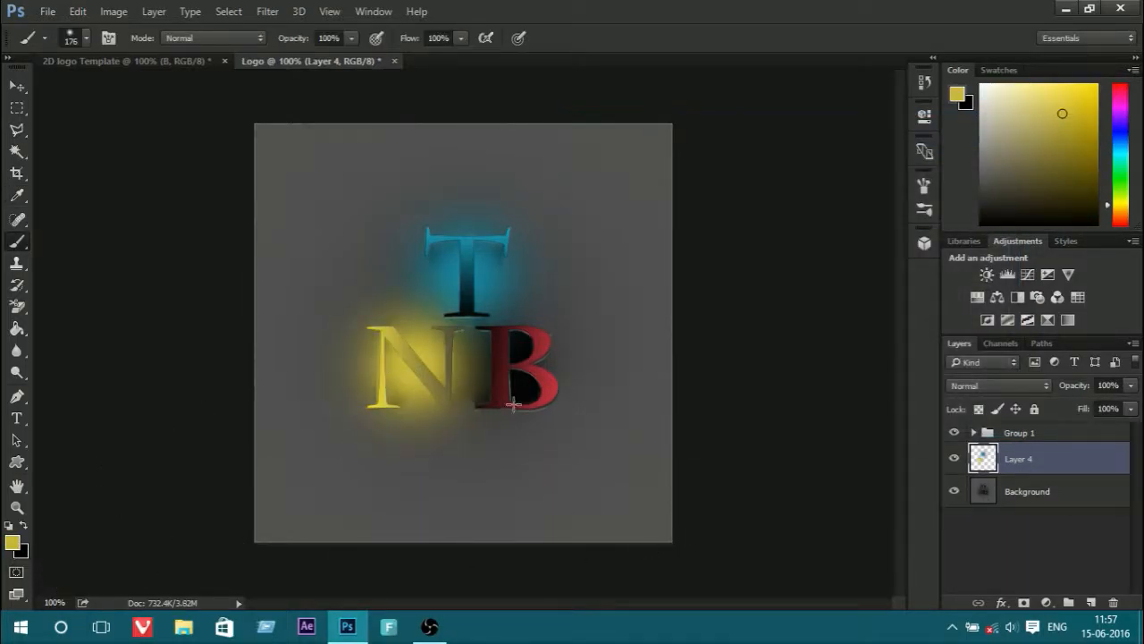
Sample red 952931 from the B and paint a soft glow of that colour behind the letter
left_click(12, 542)
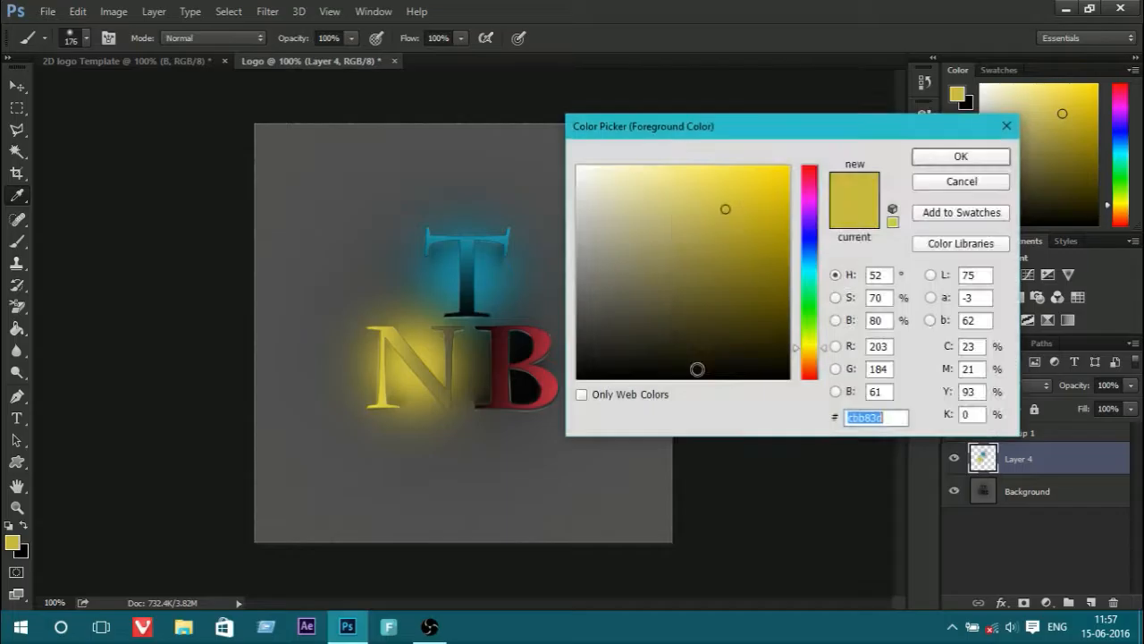
left_click(534, 368)
left_click(960, 156)
key("b")
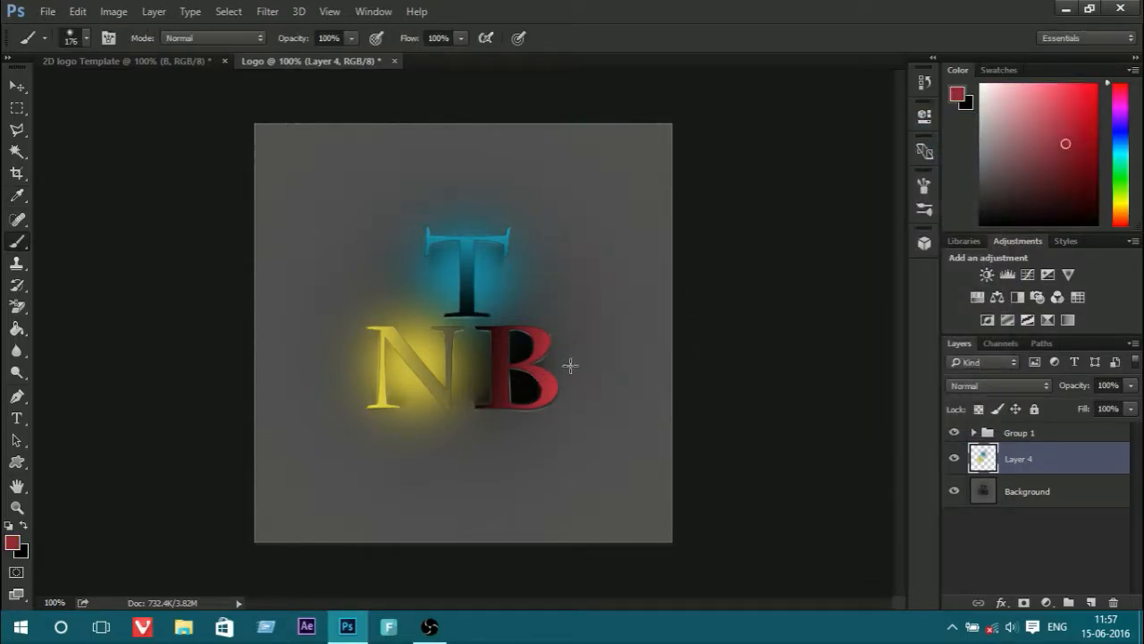
left_click_drag(523, 373, 526, 362)
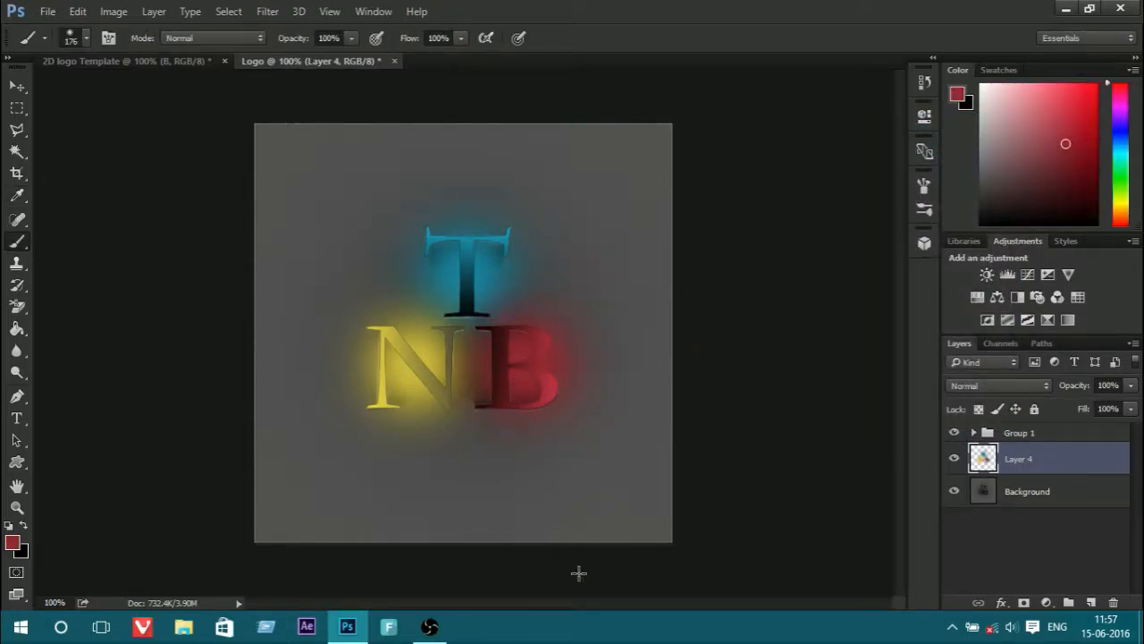
Set the blend mode of the painted glow layer, Layer 4, to Soft Light
mouse_move(1027, 466)
left_mouse_down()
mouse_move(1019, 435)
mouse_move(1019, 452)
left_mouse_up()
left_click(1017, 385)
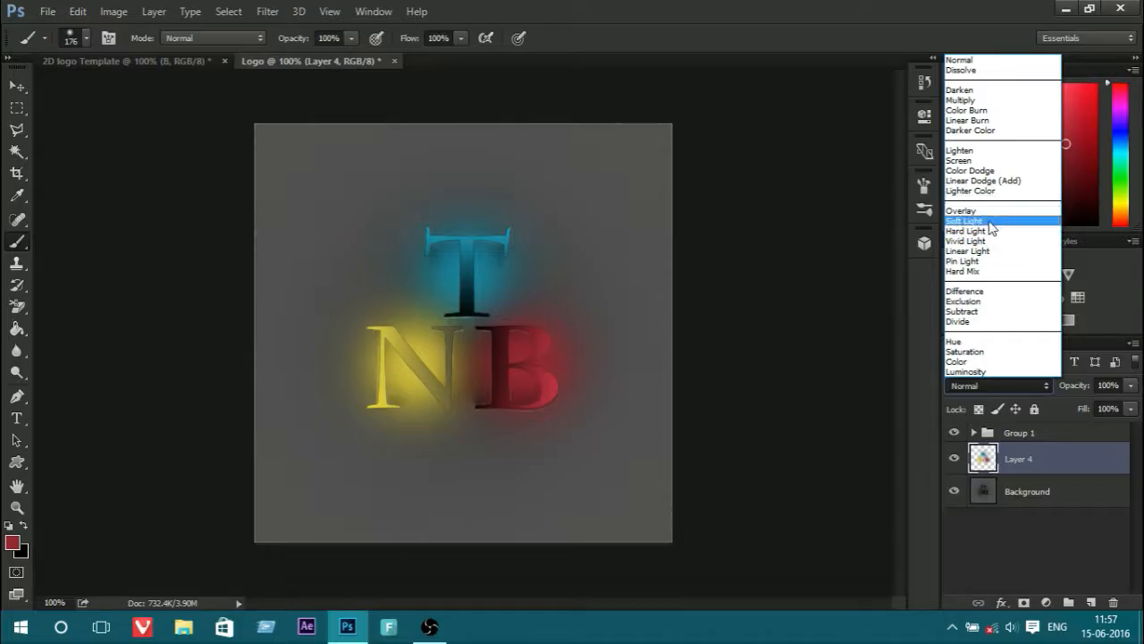
left_click(991, 226)
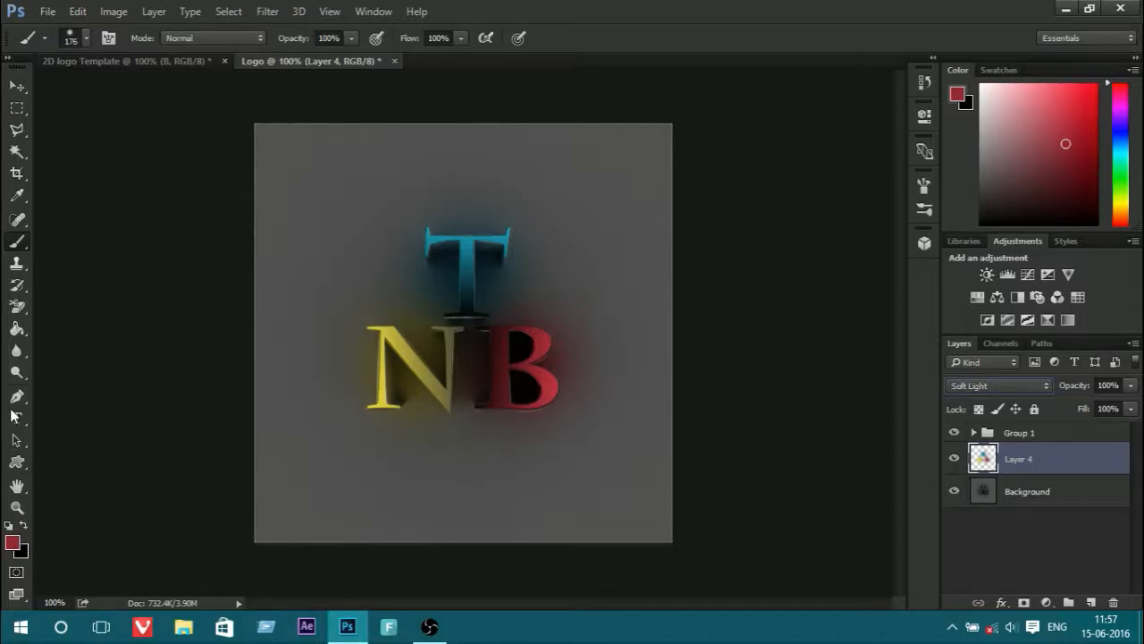
Set the foreground colour to white ffffff and paint one soft dab at the centre, where the three letters meet
left_click(12, 542)
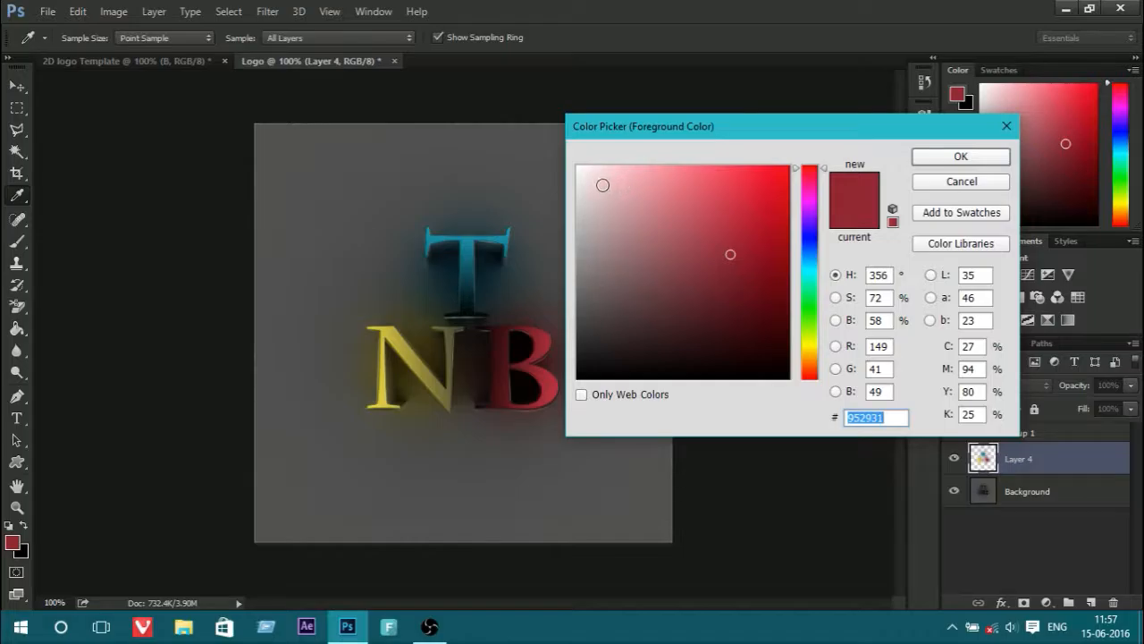
type("ffffff")
left_click(953, 157)
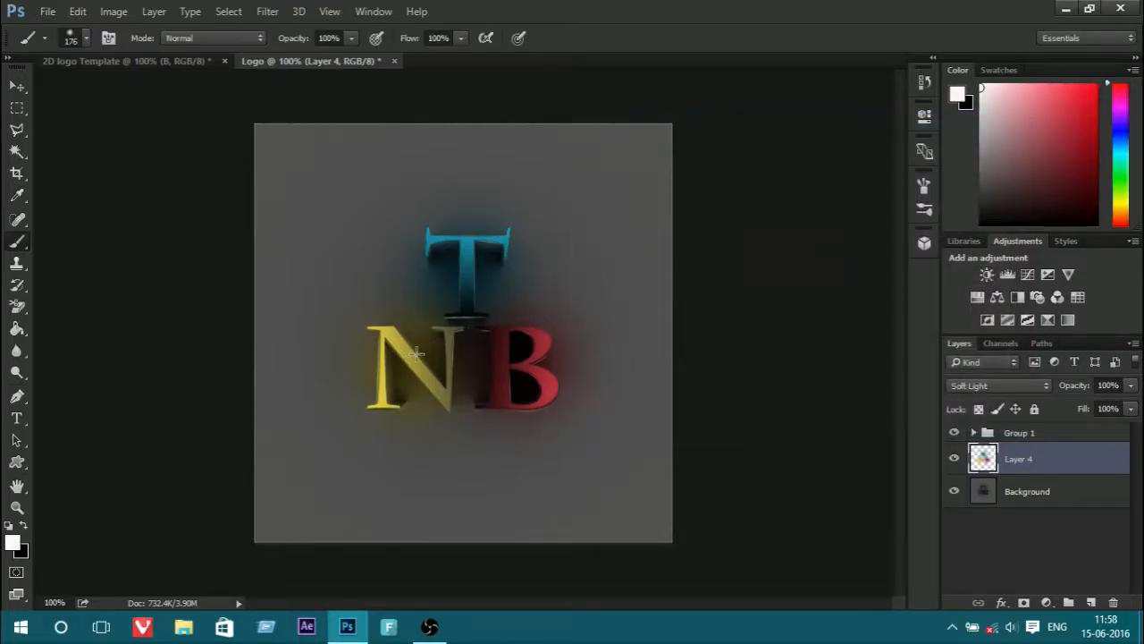
left_click(470, 331)
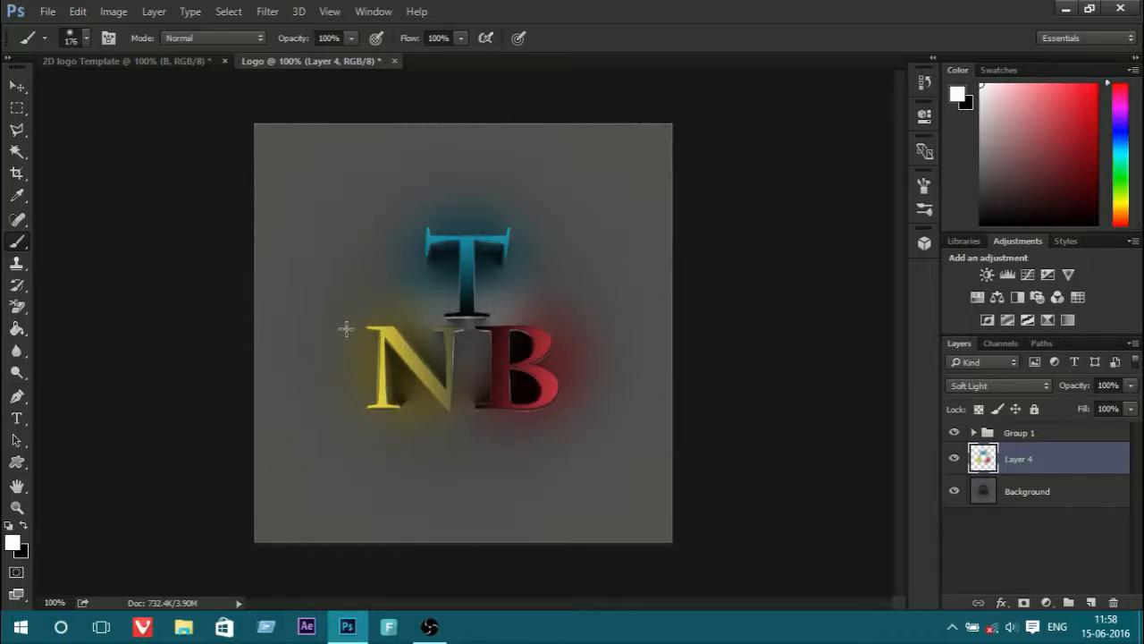
Add a new layer above the glow layer and paint a soft white 176 px dab above the T
left_click(85, 36)
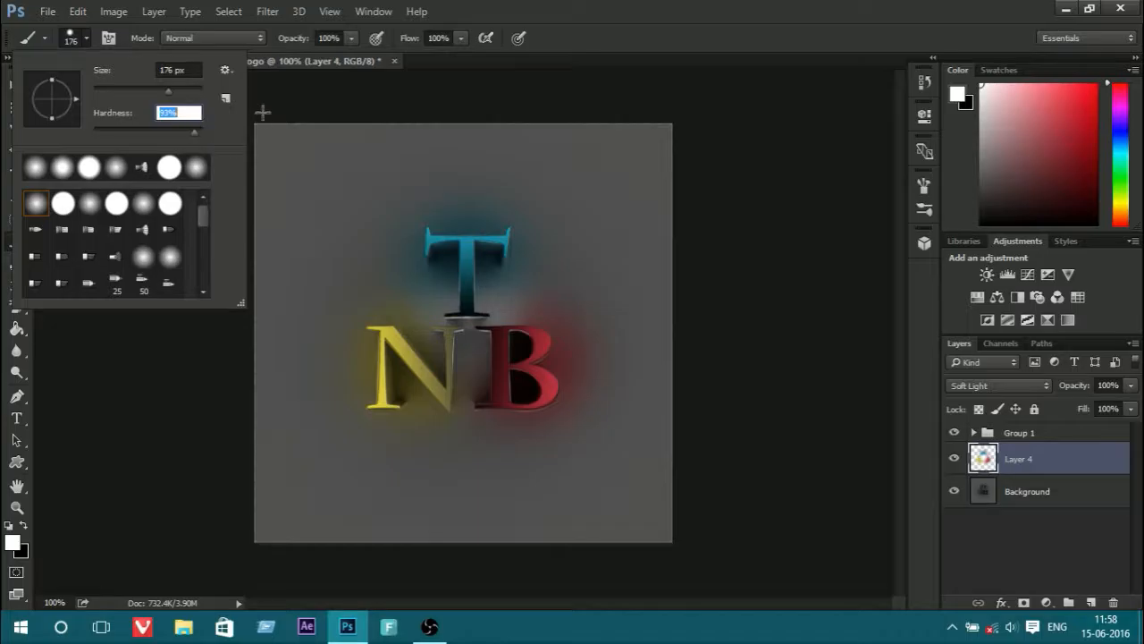
key("Return")
left_click(1090, 602)
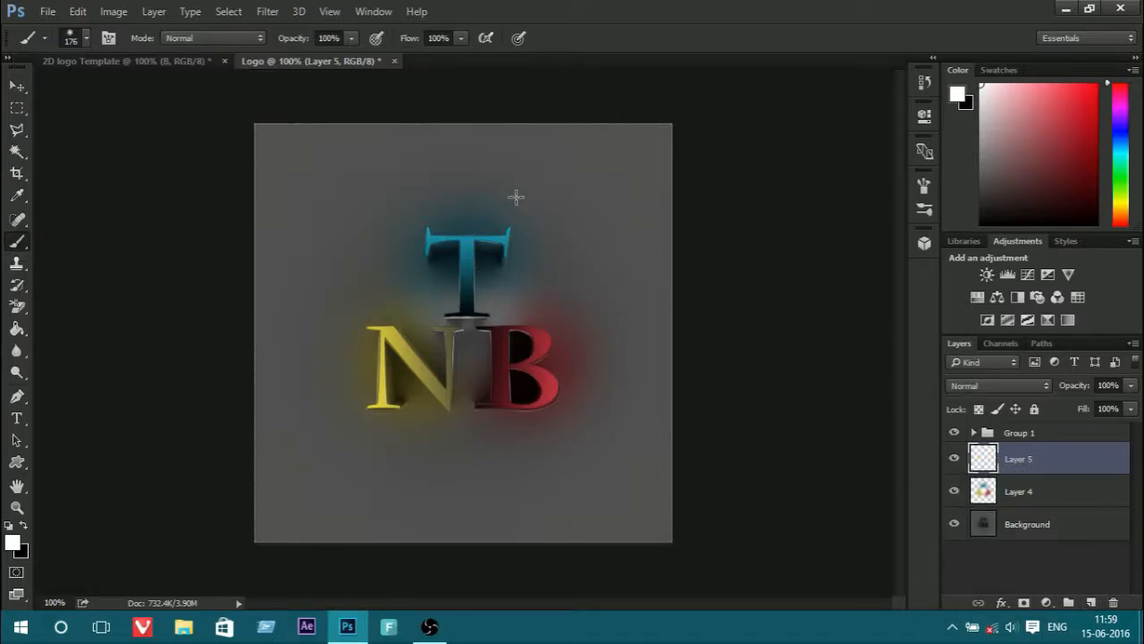
left_click(463, 167)
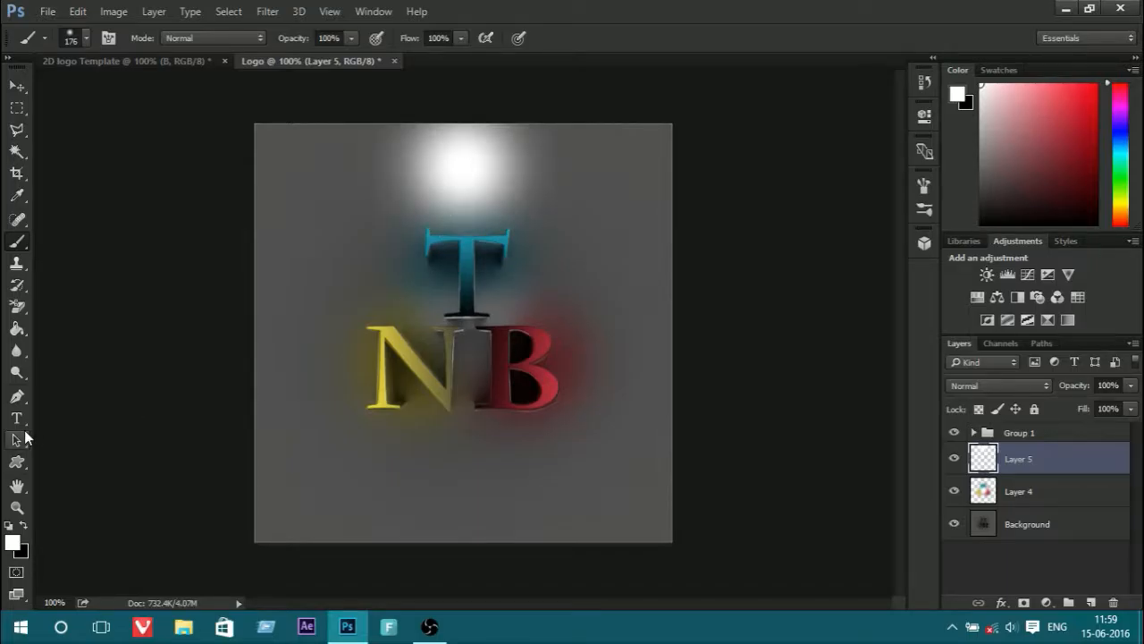
Move the white dab's layer above the letter group and squash the dab to 87.68% width and 7.37% height along the T's upper edge
key("ctrl+]")
key("ctrl+t")
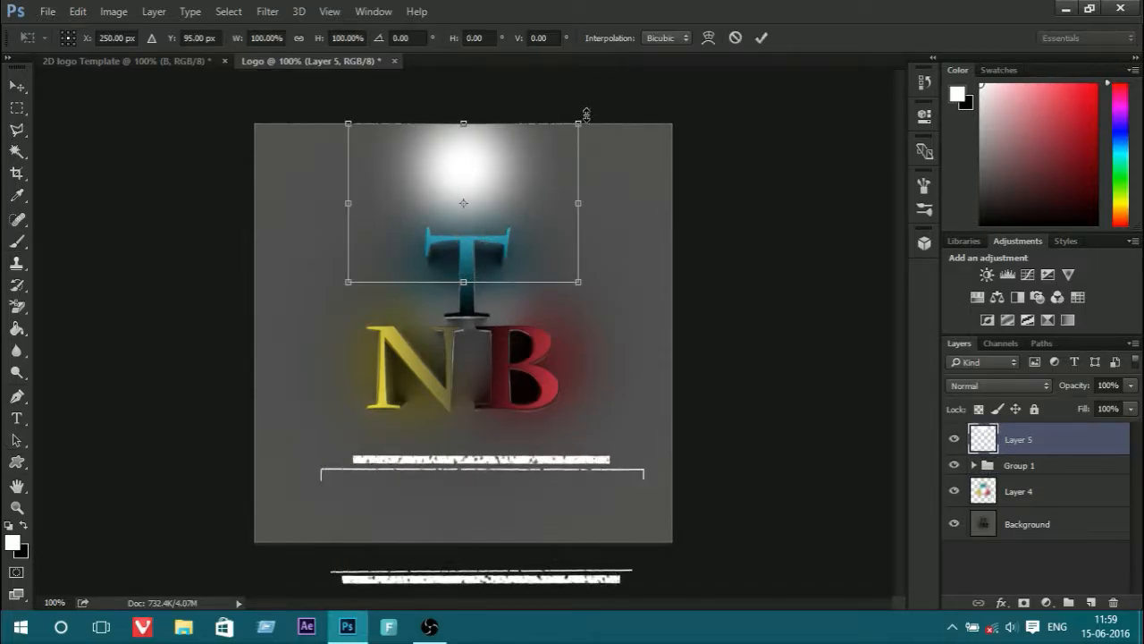
left_click_drag(578, 122, 529, 221)
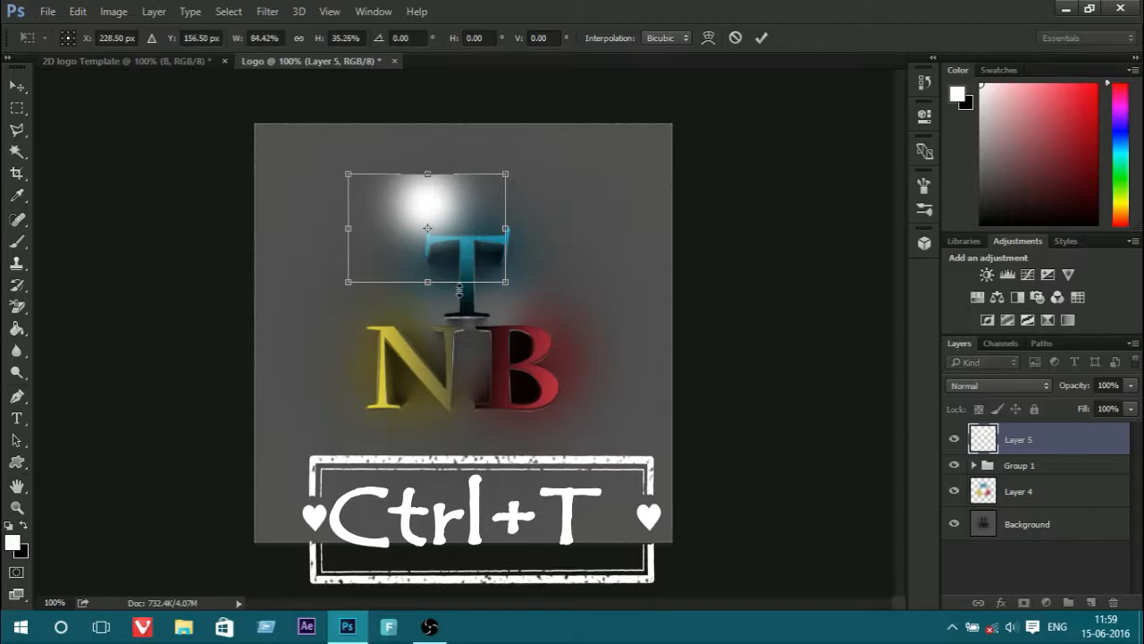
left_click_drag(451, 199, 451, 246)
left_click_drag(524, 274, 650, 274)
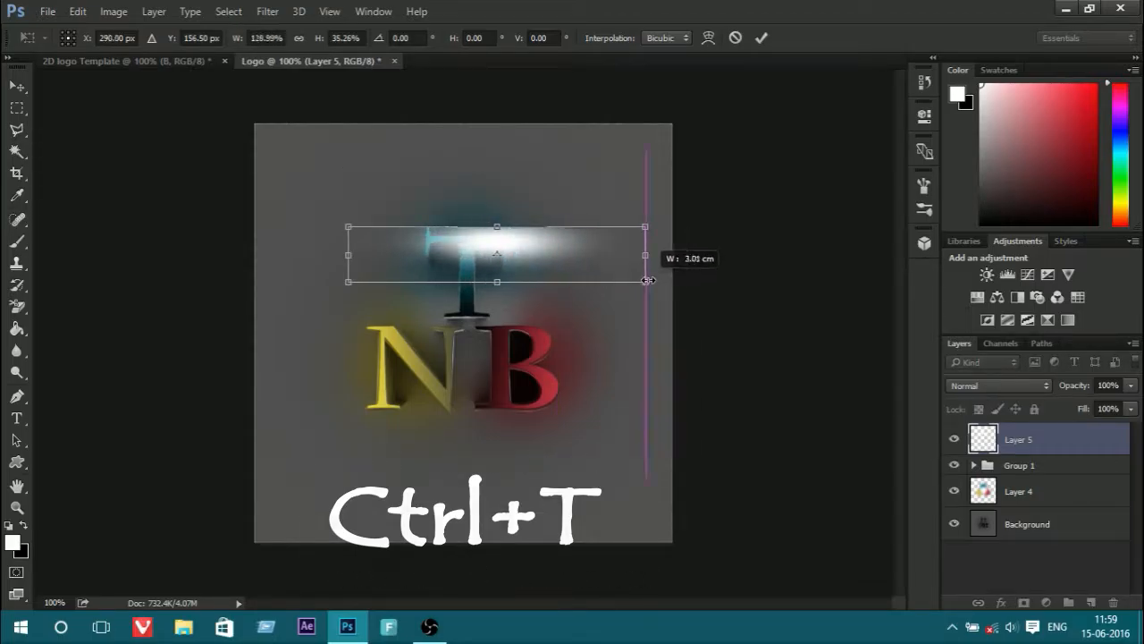
left_click_drag(499, 282, 507, 244)
left_click_drag(651, 239, 576, 239)
left_click_drag(343, 235, 373, 235)
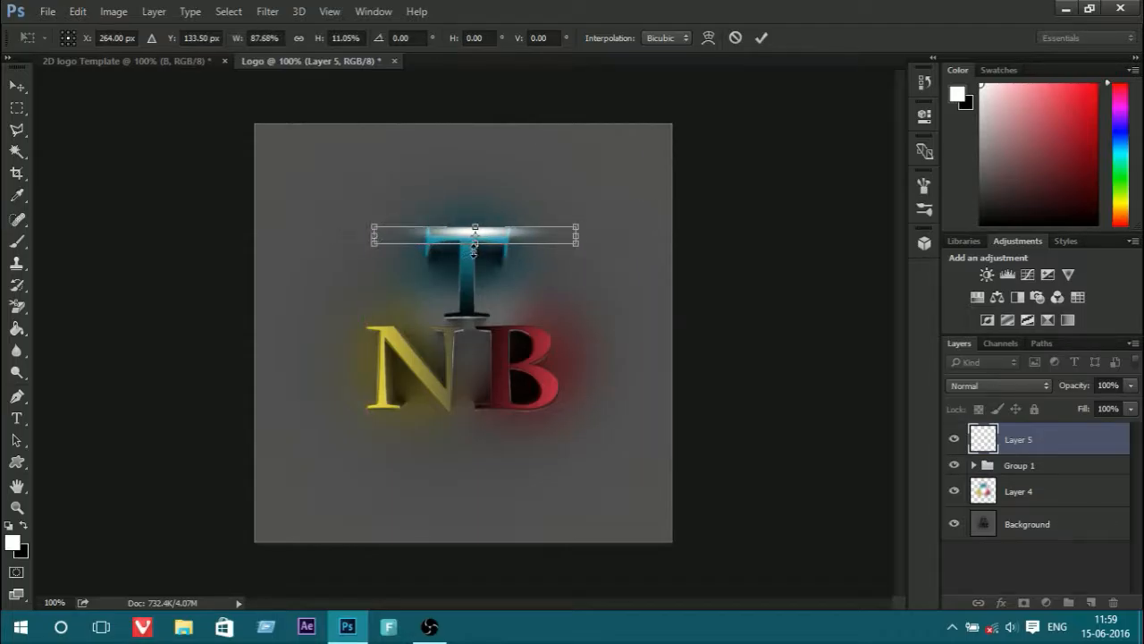
left_click_drag(476, 242, 476, 238)
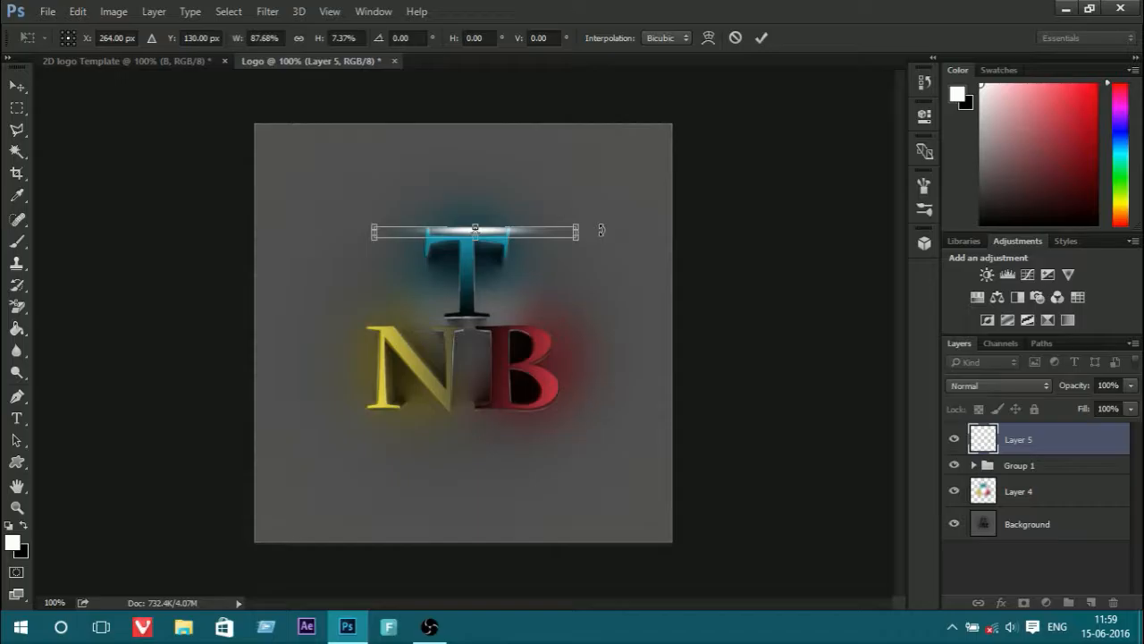
Rotate the squashed white streak to a diagonal and fit it along the N's slanted stroke
left_click_drag(602, 231, 497, 240)
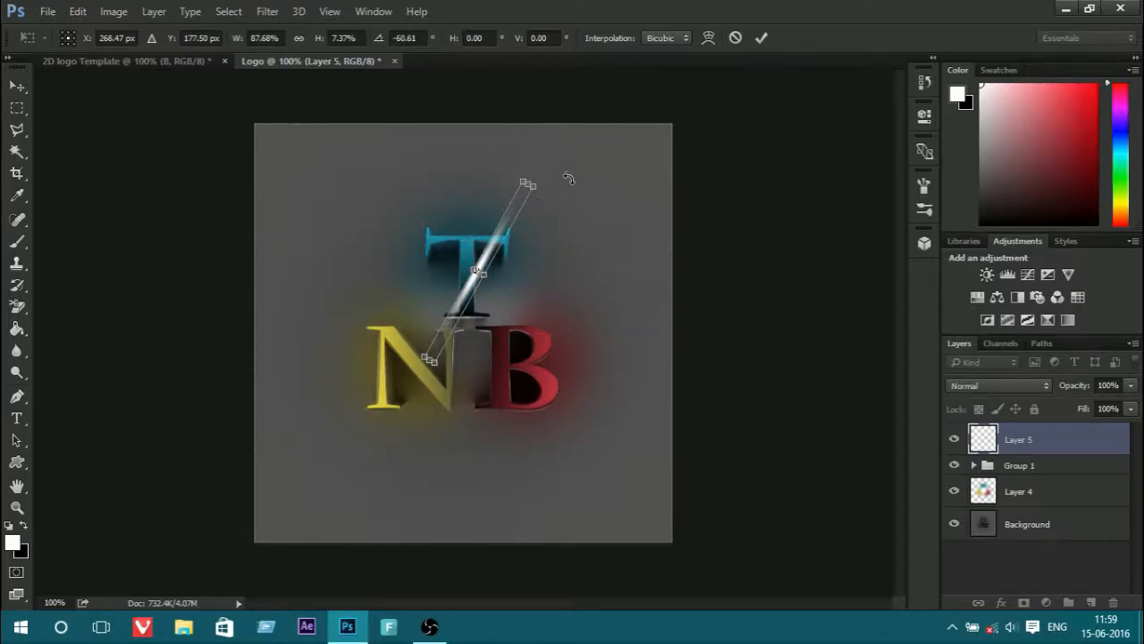
left_click_drag(569, 179, 404, 161)
left_click_drag(507, 309, 451, 396)
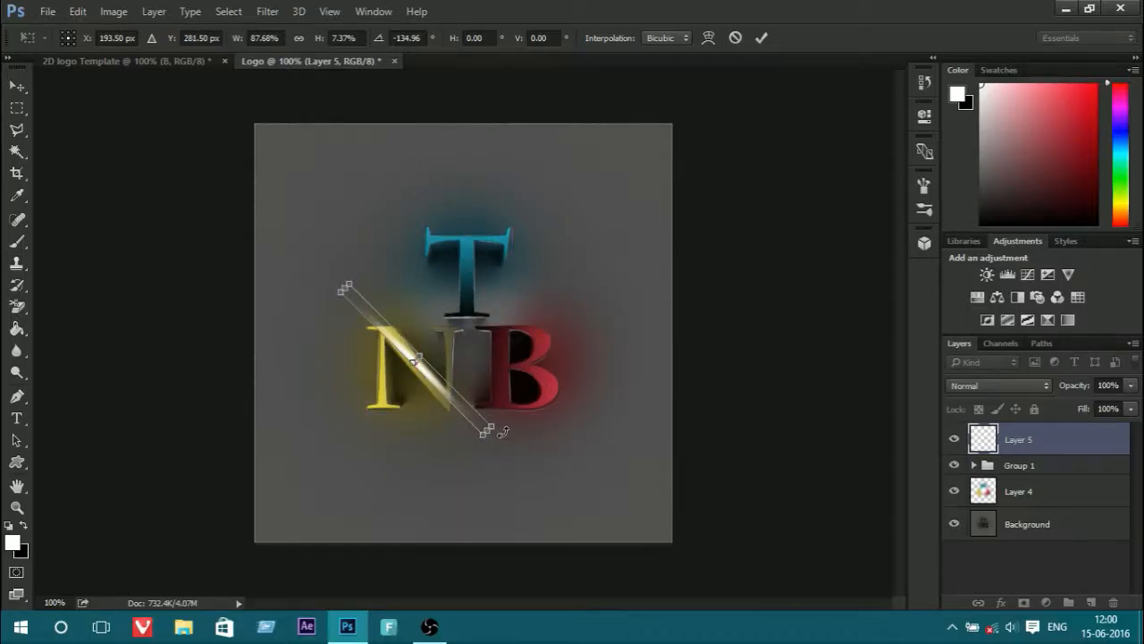
left_click_drag(503, 431, 440, 388)
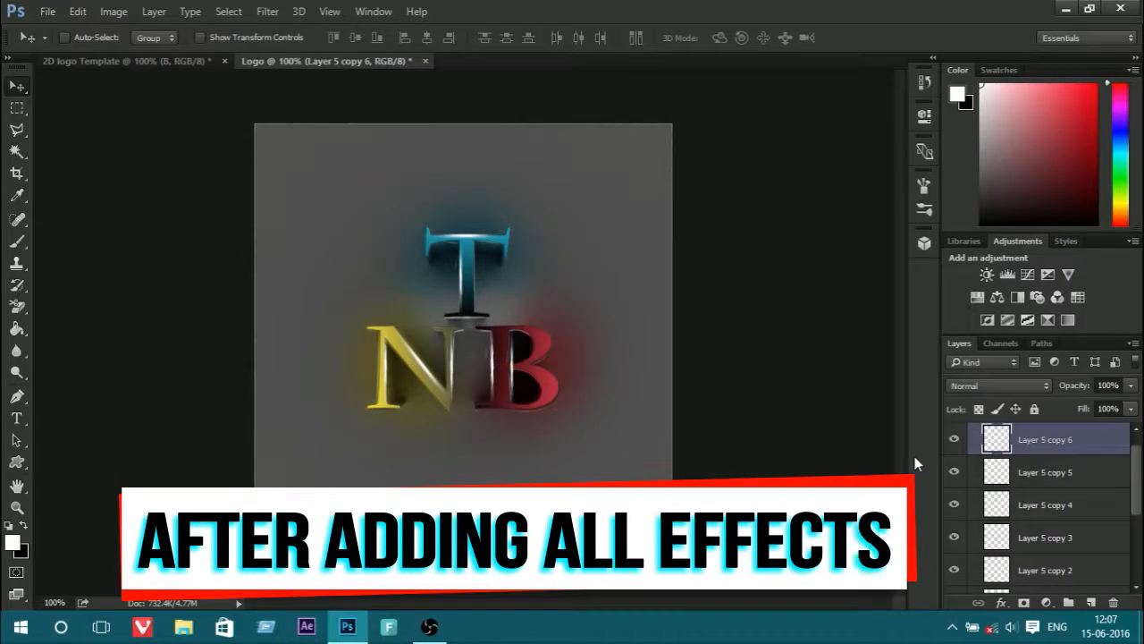
Shorten the Layer 5 copy 6 streak to 52.10% height and place it along the edge of the B's upper opening
key("ctrl+t")
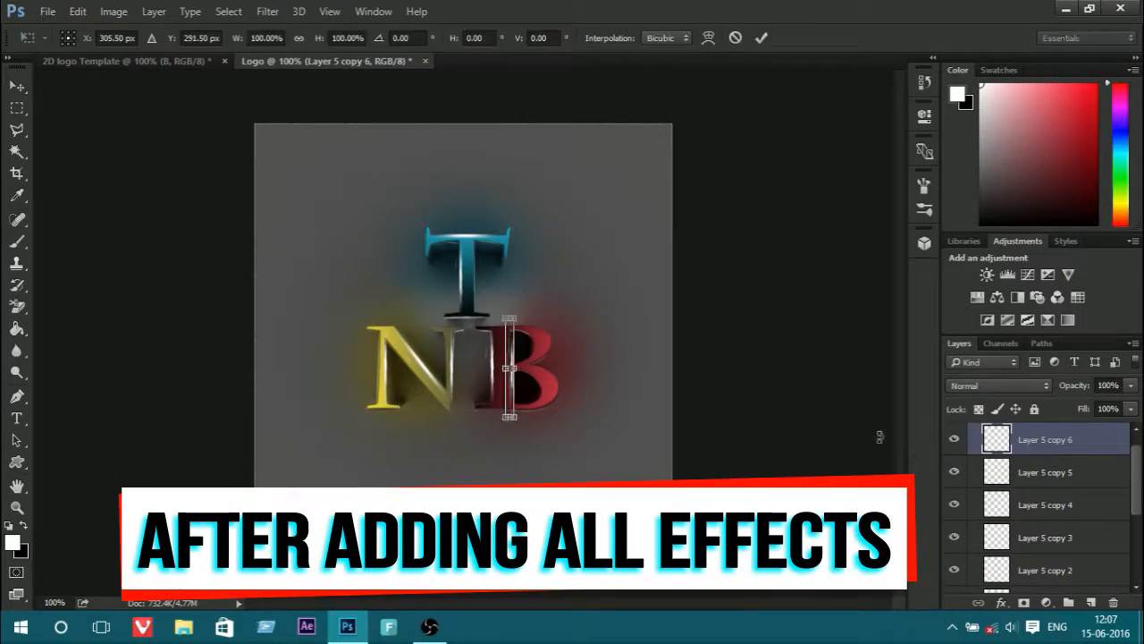
left_click_drag(511, 425, 511, 355)
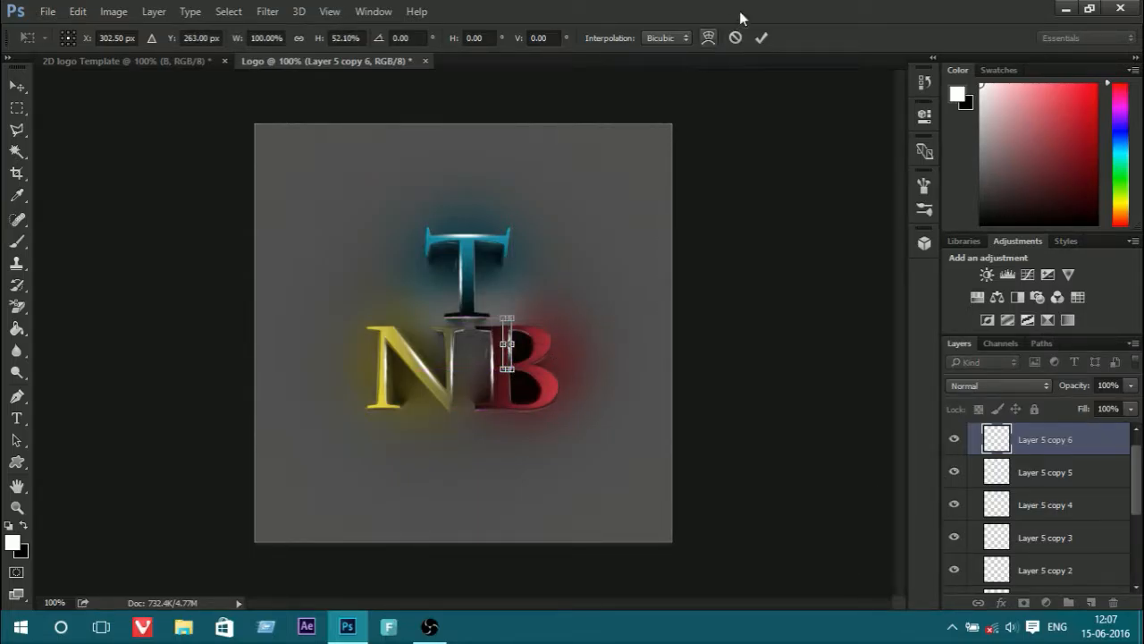
left_click(762, 38)
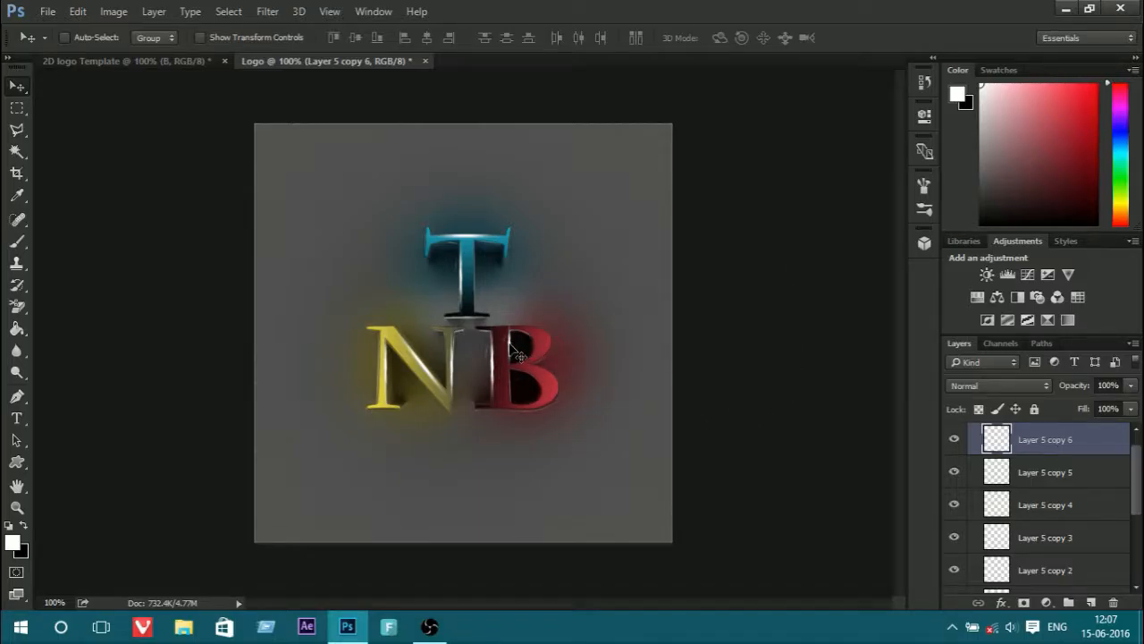
left_click_drag(511, 352, 509, 351)
Duplicate the shortened streak, place the copy along the B's lower opening and collapse the 3D Effect group
left_click_drag(1075, 445, 1090, 597)
left_click_drag(509, 353, 507, 383)
left_click_drag(1134, 488, 1140, 480)
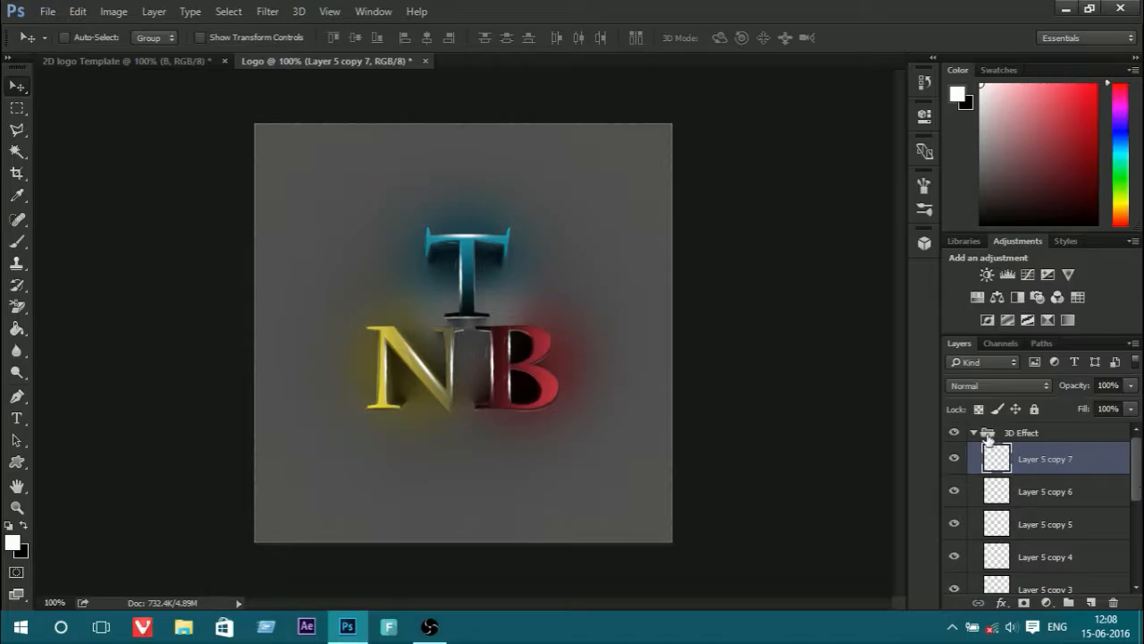
left_click(987, 433)
left_click(974, 433)
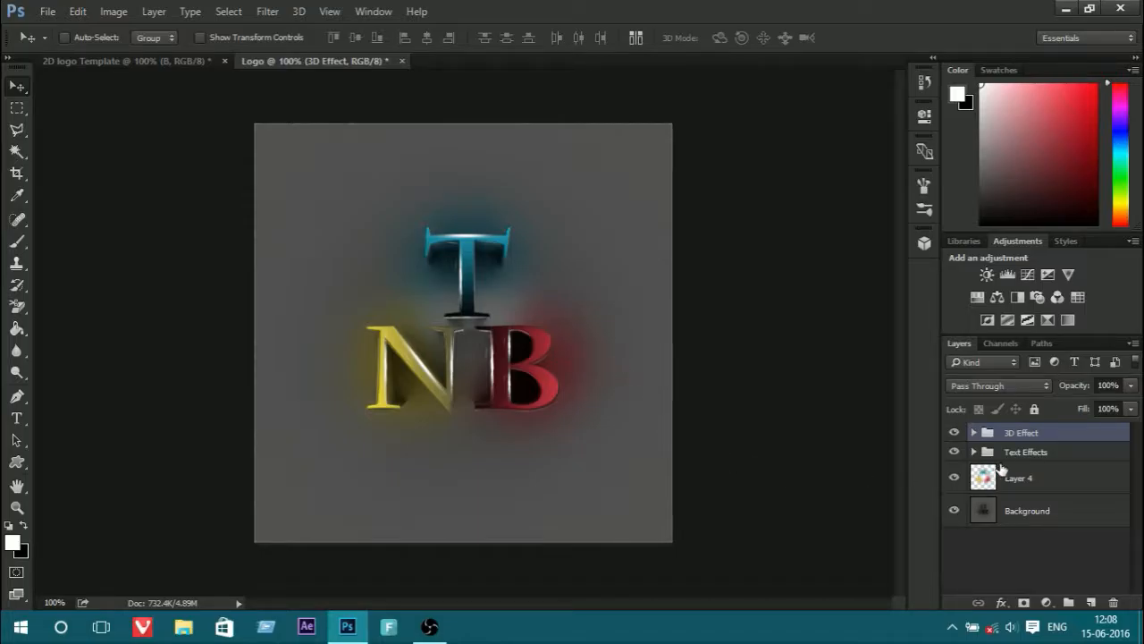
Start a Charlemagne Std Bold text layer directly above the Background, below the N
left_click(1062, 517)
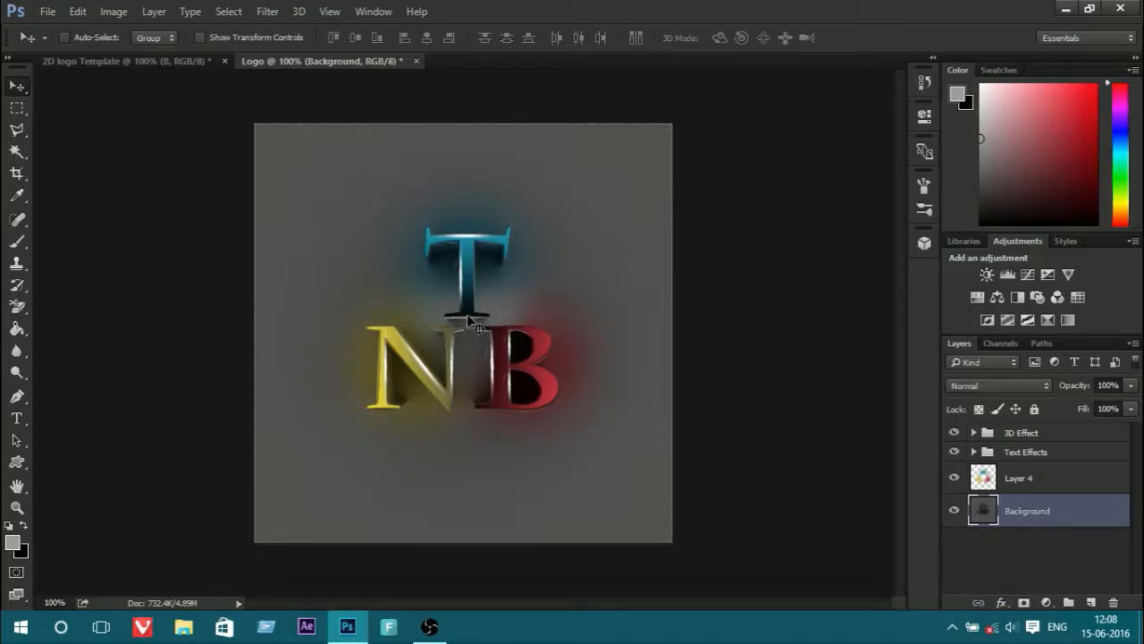
left_click(21, 423)
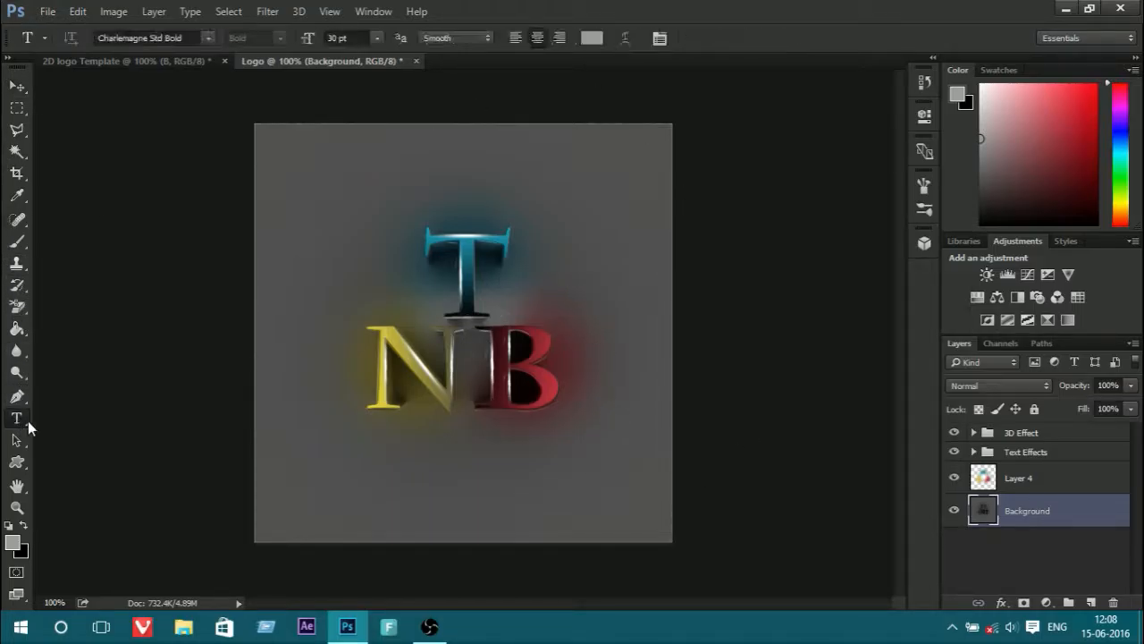
left_click(334, 478)
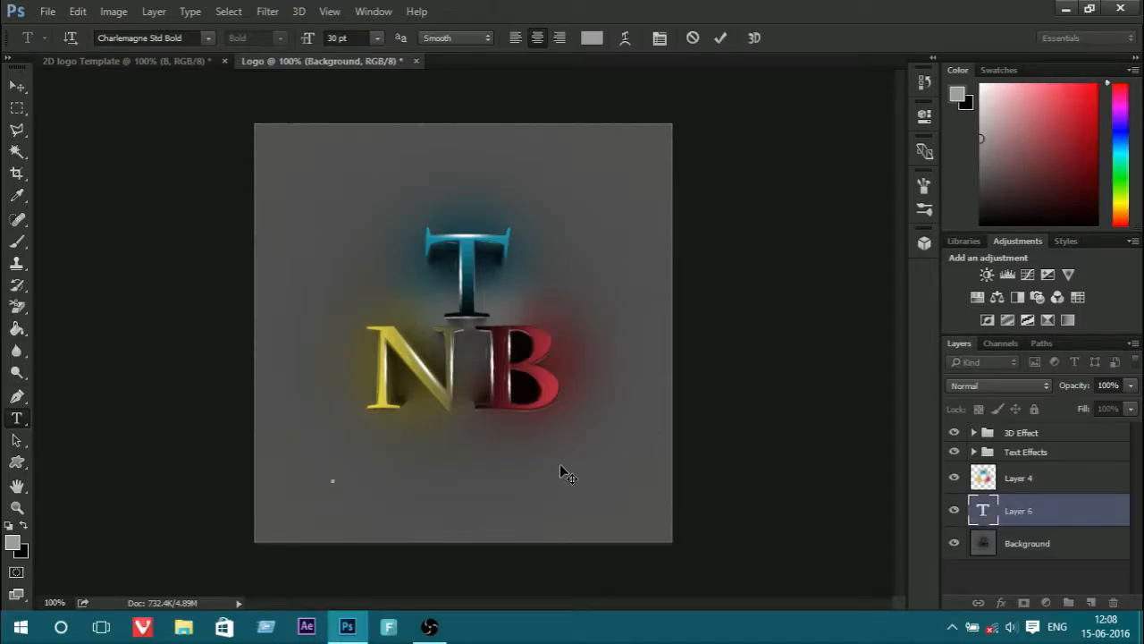
type("TEA")
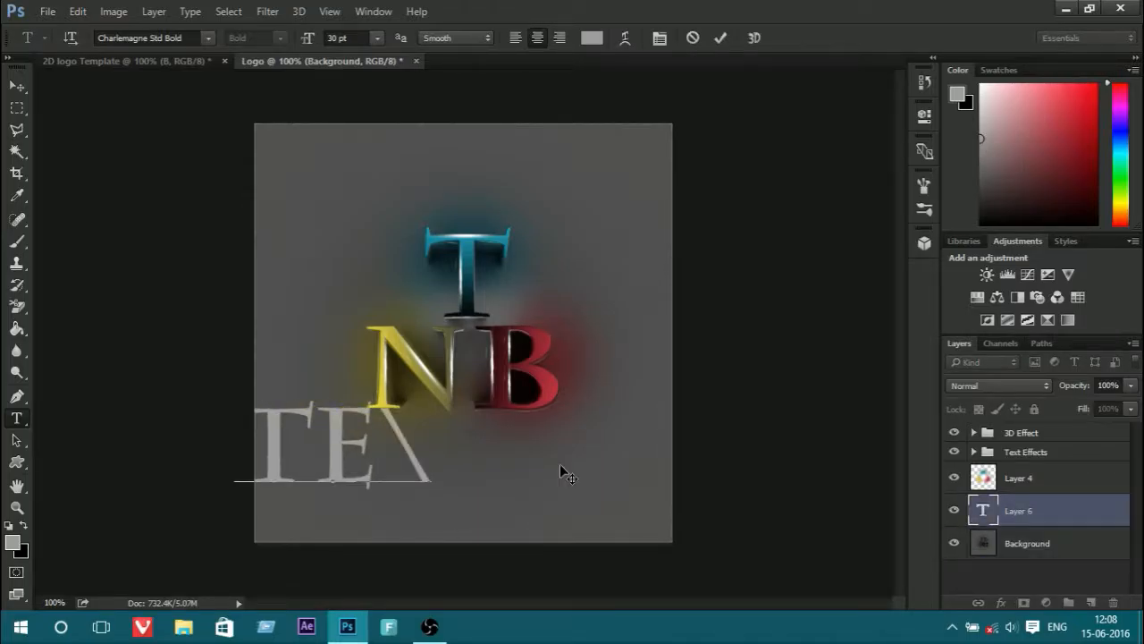
key("BackSpace")
key("BackSpace")
key("BackSpace")
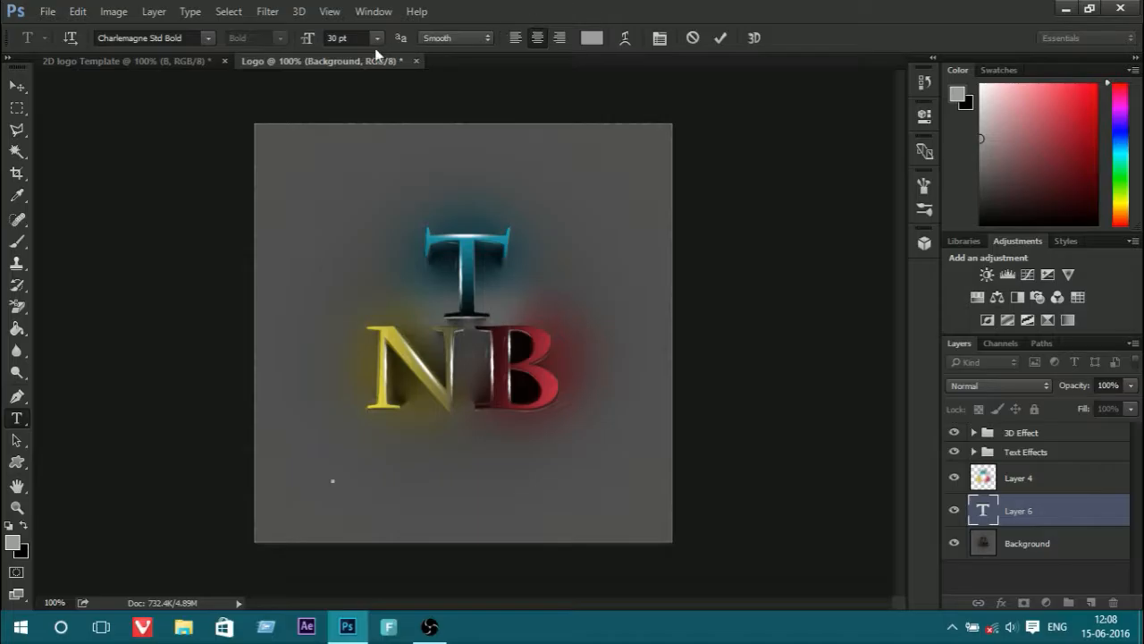
Set the text size to 18 pt, write TechnBlogStudio and commit the text
left_click(371, 38)
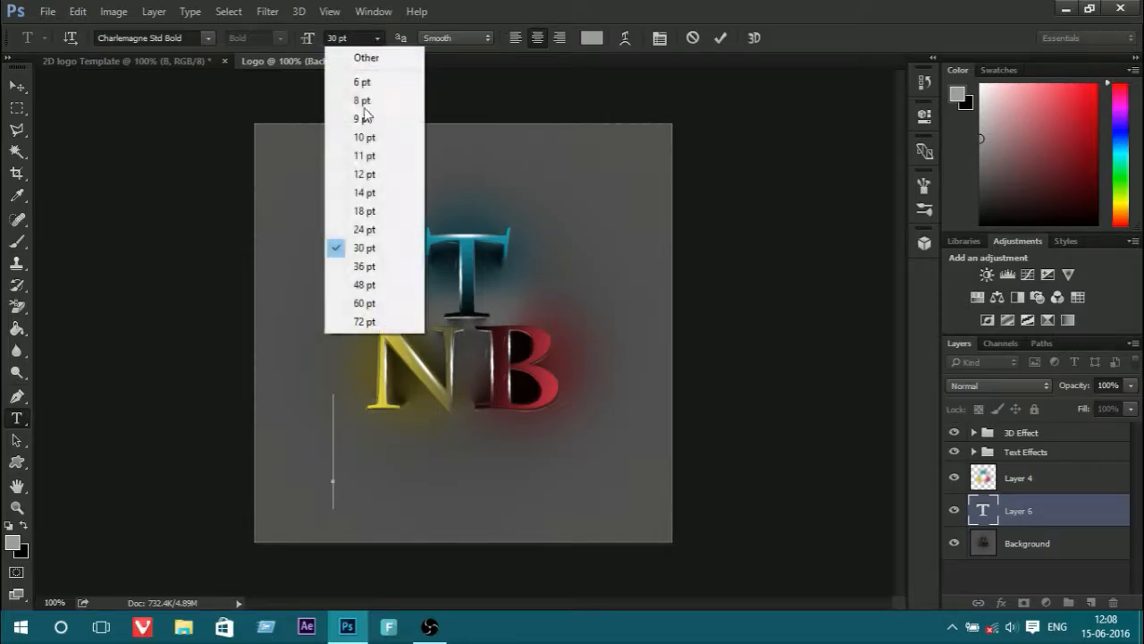
left_click(366, 213)
type("TE")
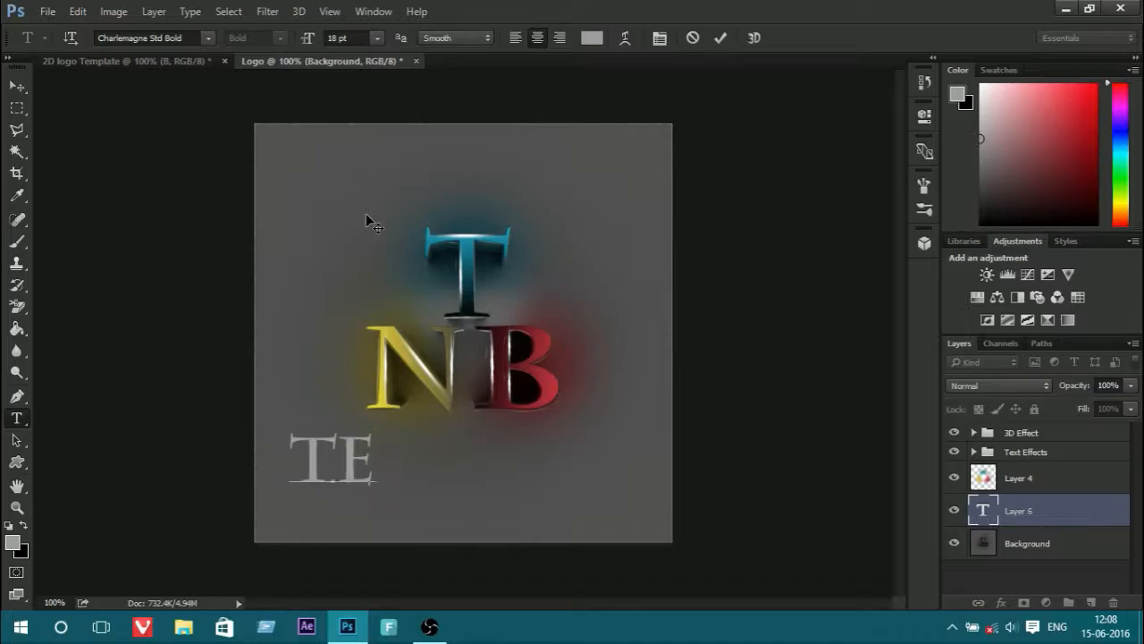
type("CHNB")
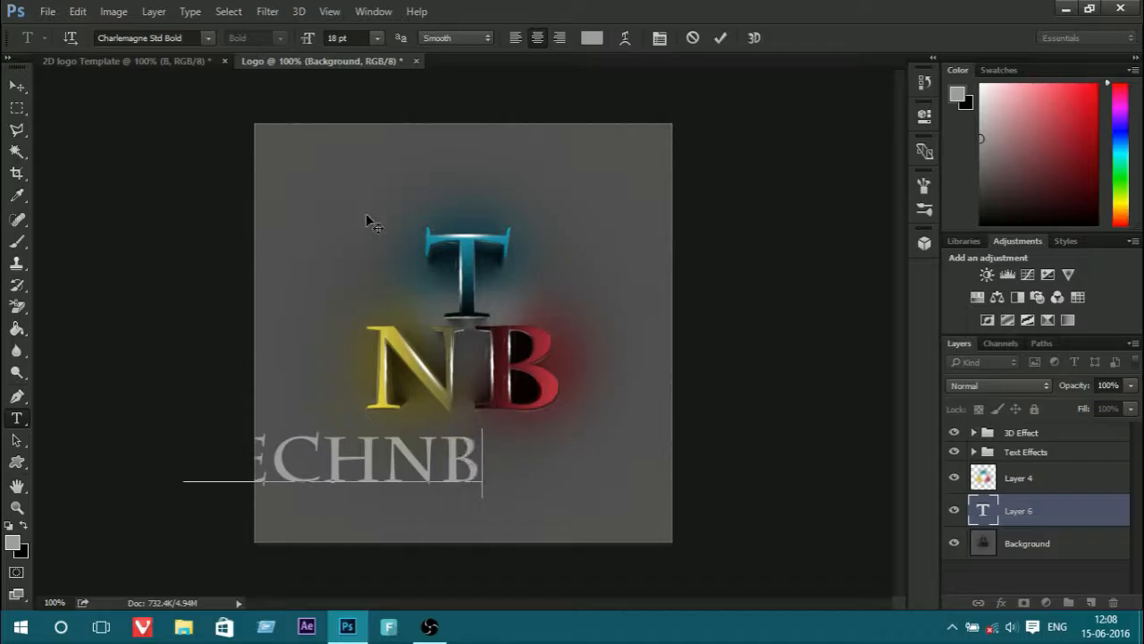
type("LOG")
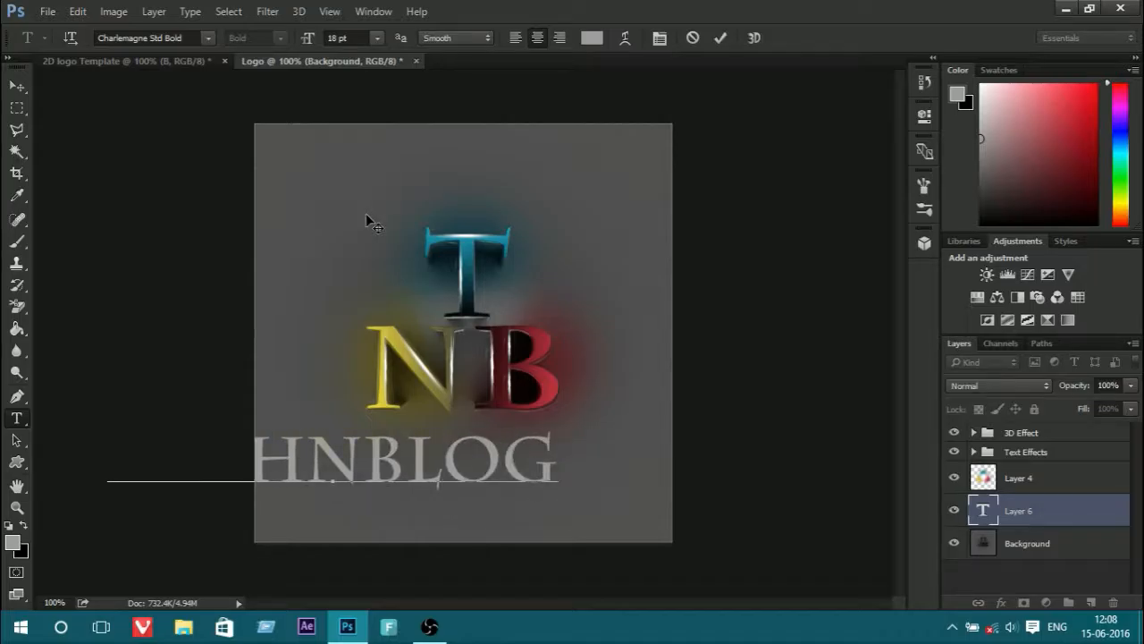
type("STUDIO")
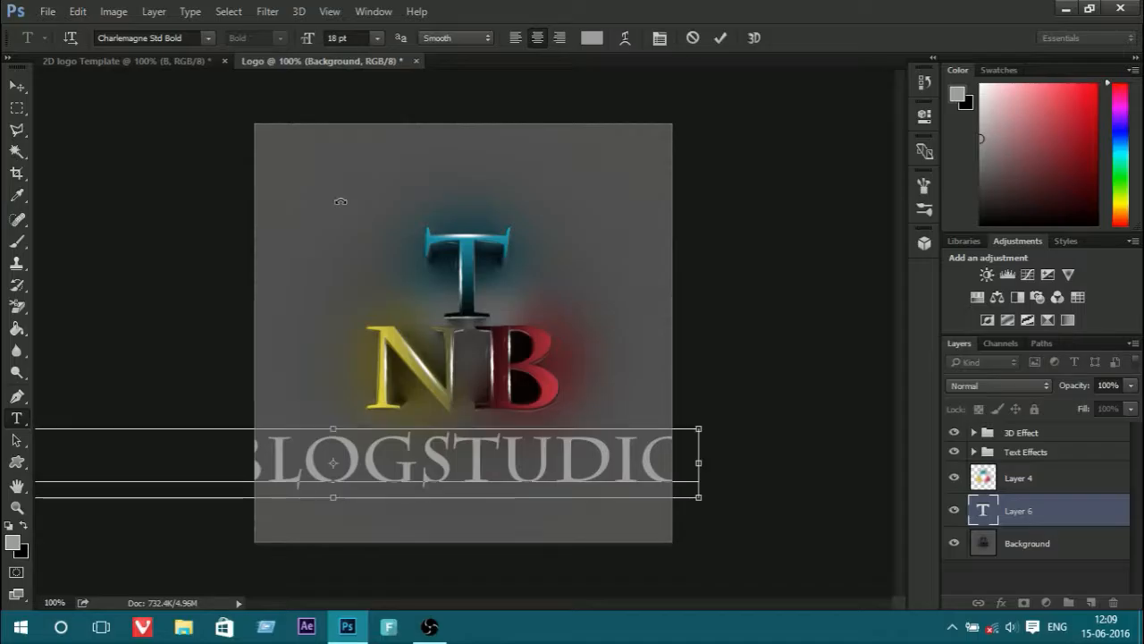
key("ctrl+t")
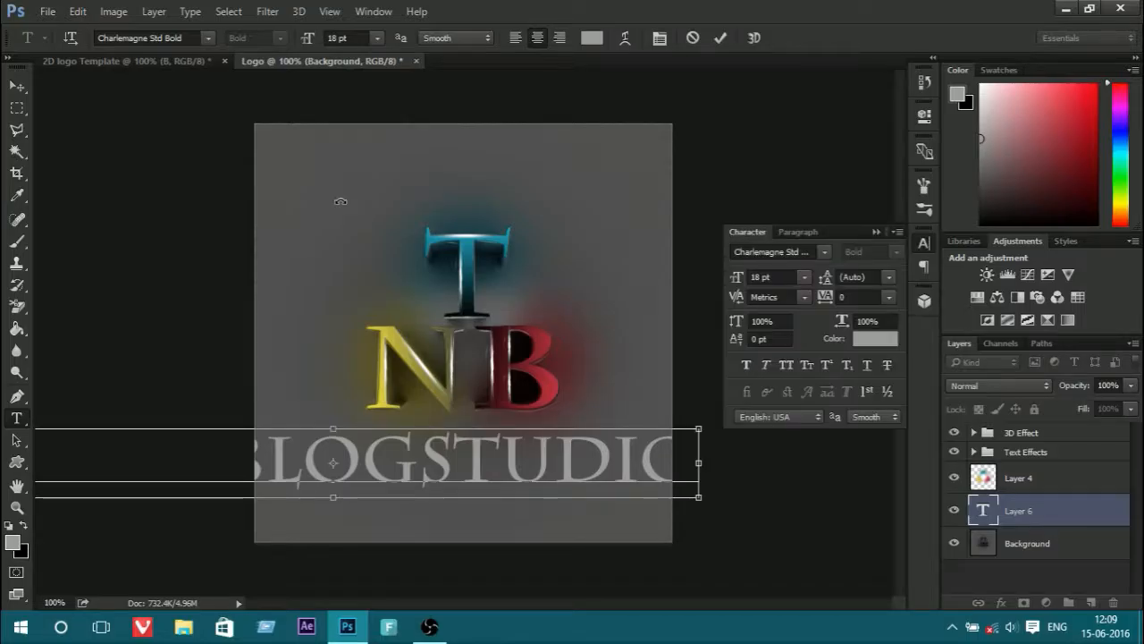
left_click(877, 231)
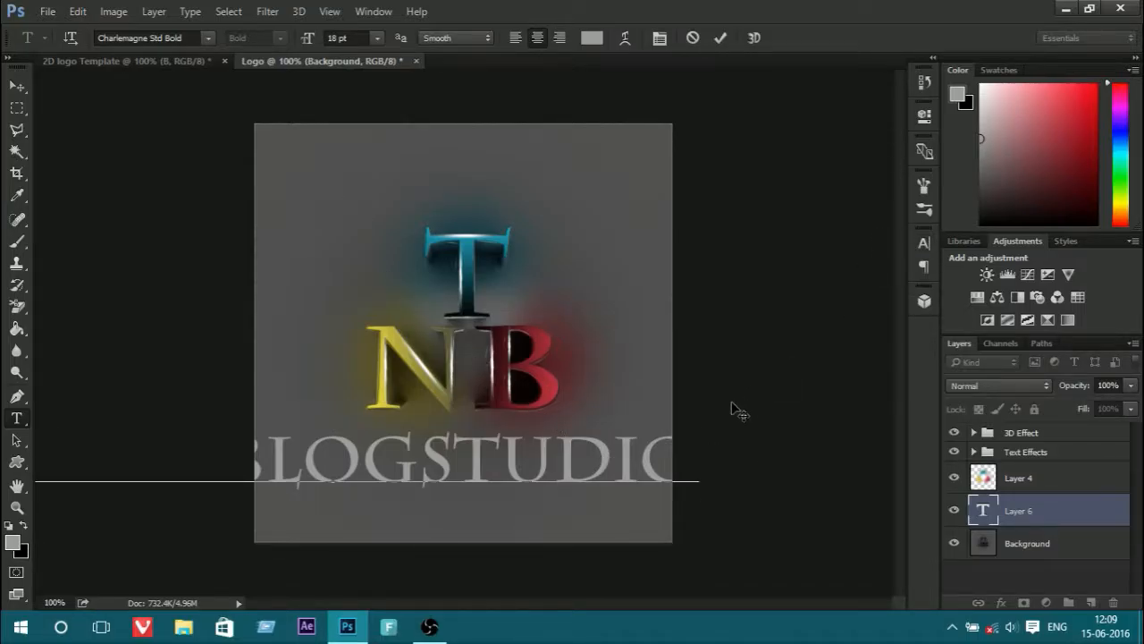
left_click(717, 37)
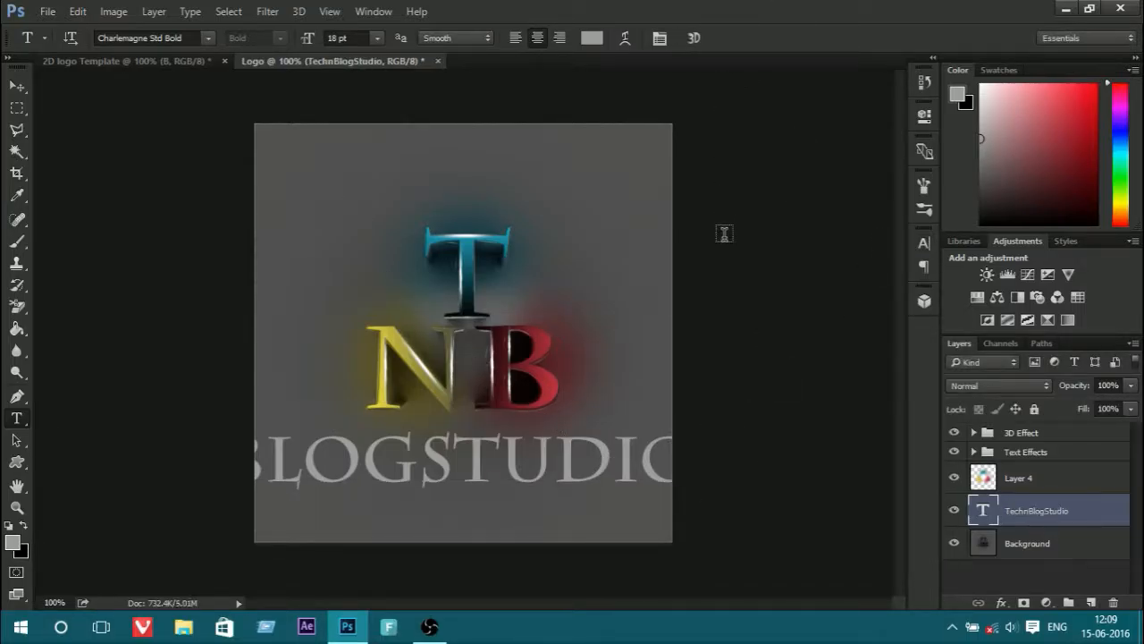
Scale the TechnBlogStudio text to 48.05% width and 65.81% height and centre it beneath the three letters
key("ctrl+t")
left_click_drag(696, 497, 655, 503)
left_click_drag(242, 492, 329, 492)
left_click_drag(672, 492, 628, 492)
left_click_drag(557, 499, 543, 484)
left_click_drag(319, 483, 293, 481)
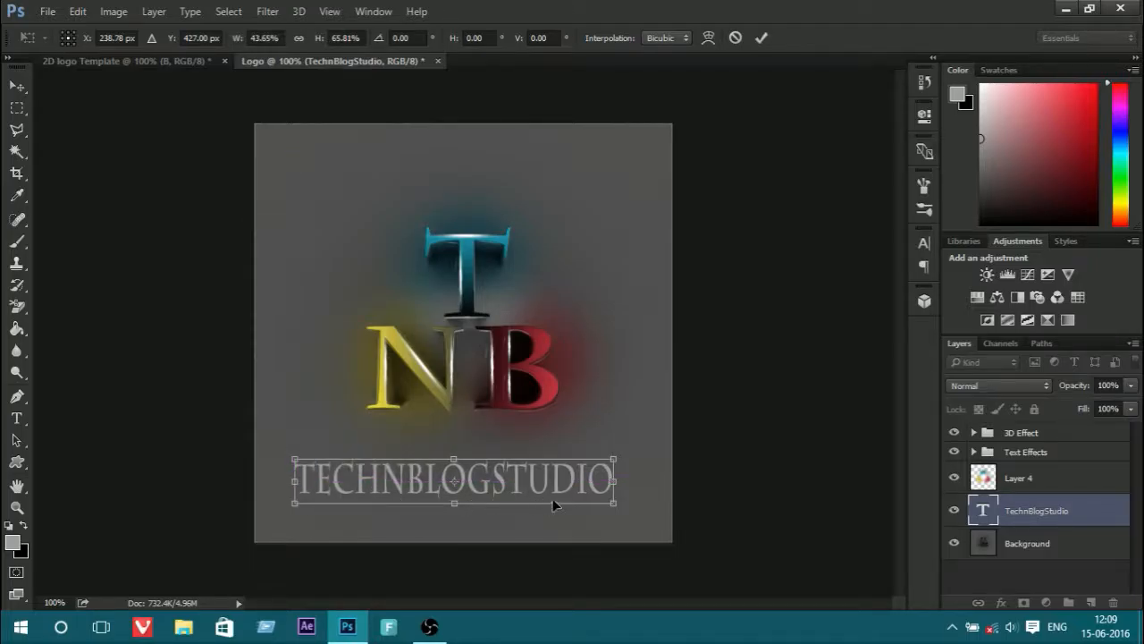
left_click_drag(612, 484, 645, 484)
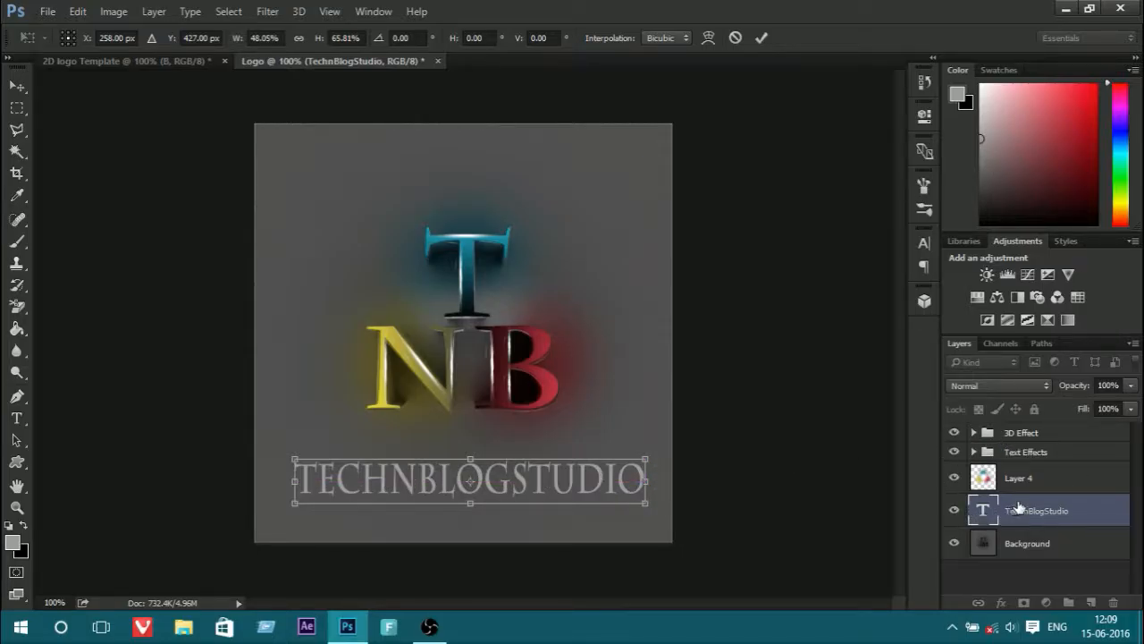
left_click(766, 38)
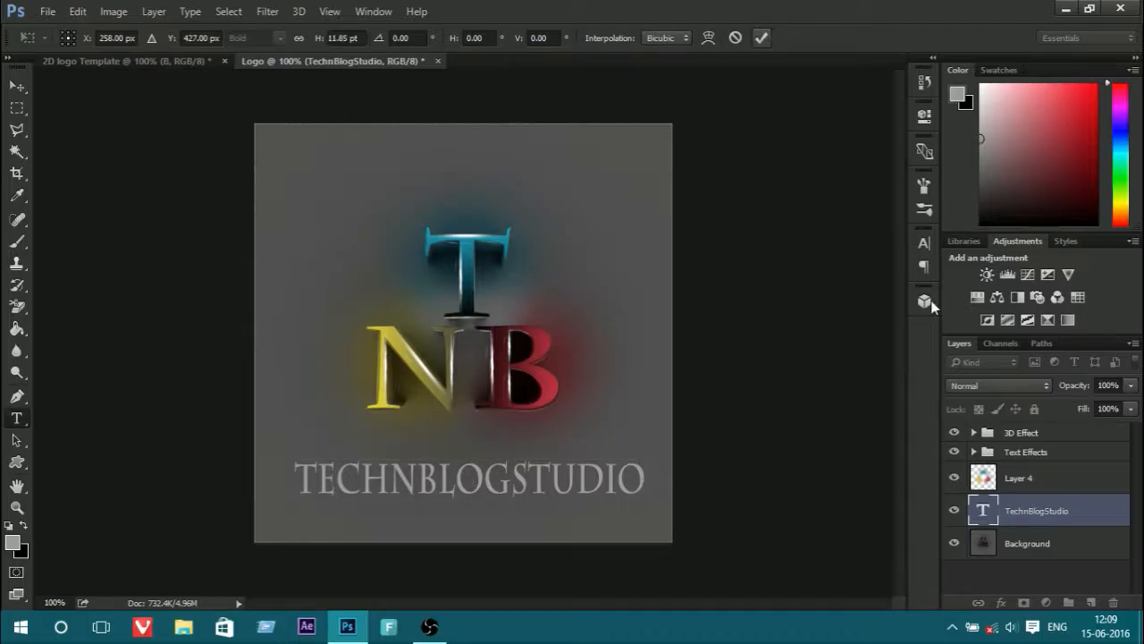
Add a Gradient Overlay to the TechnBlogStudio text layer, keeping the lettering in view beside the settings
right_click(1023, 522)
left_click(818, 23)
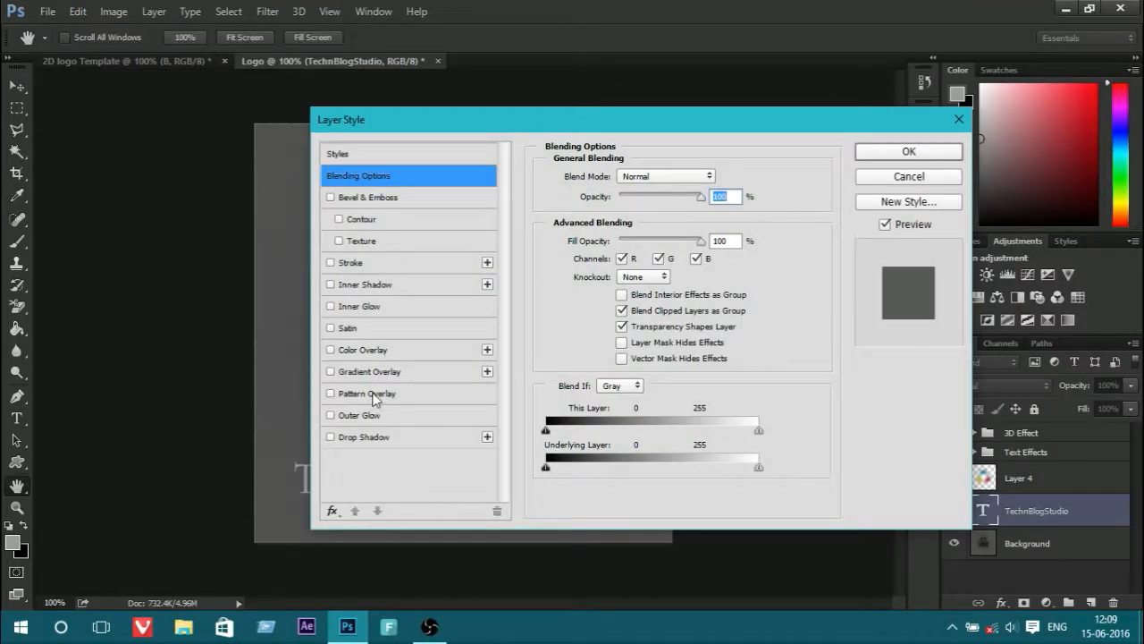
left_click(330, 372)
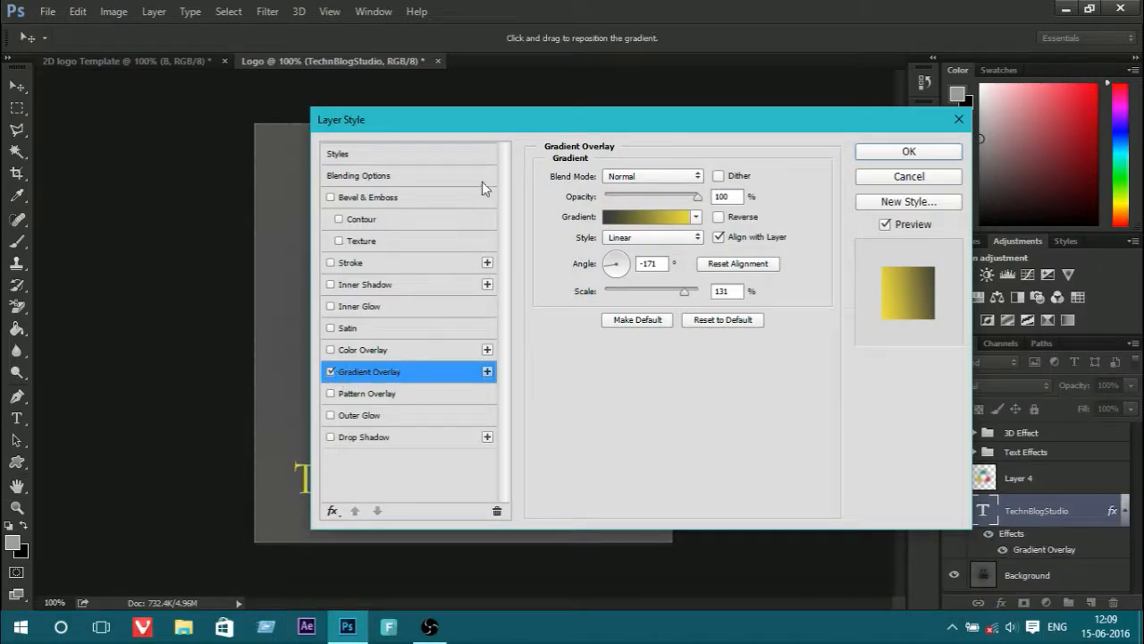
left_click_drag(523, 118, 760, 110)
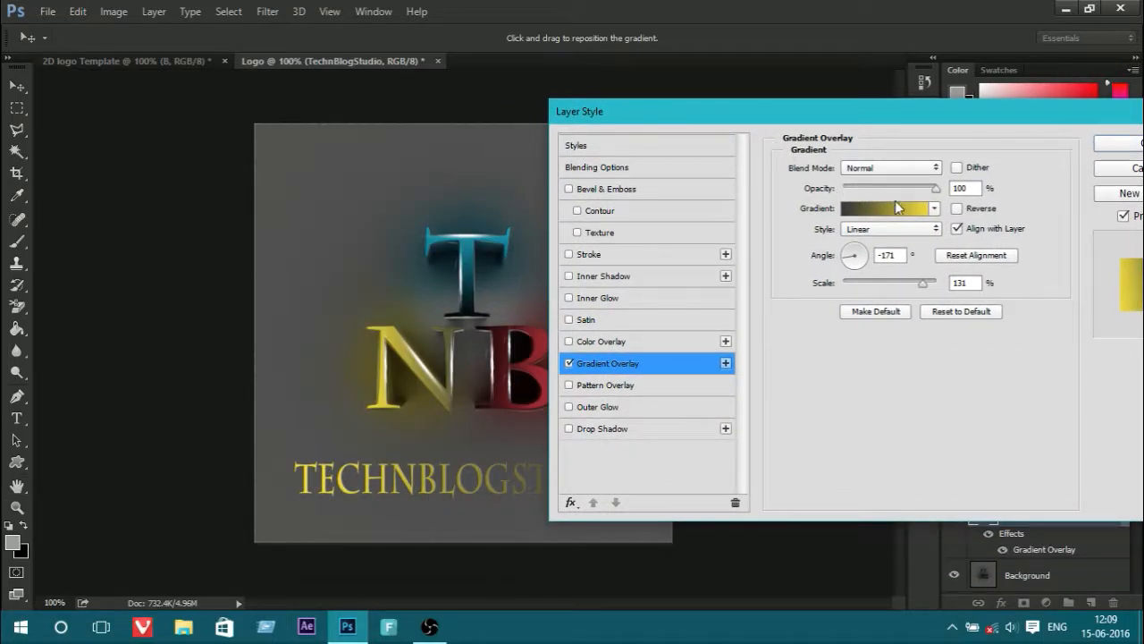
Base the overlay's gradient on the Foreground to Background preset and set its start colour stop to white
left_click(898, 207)
left_click(610, 204)
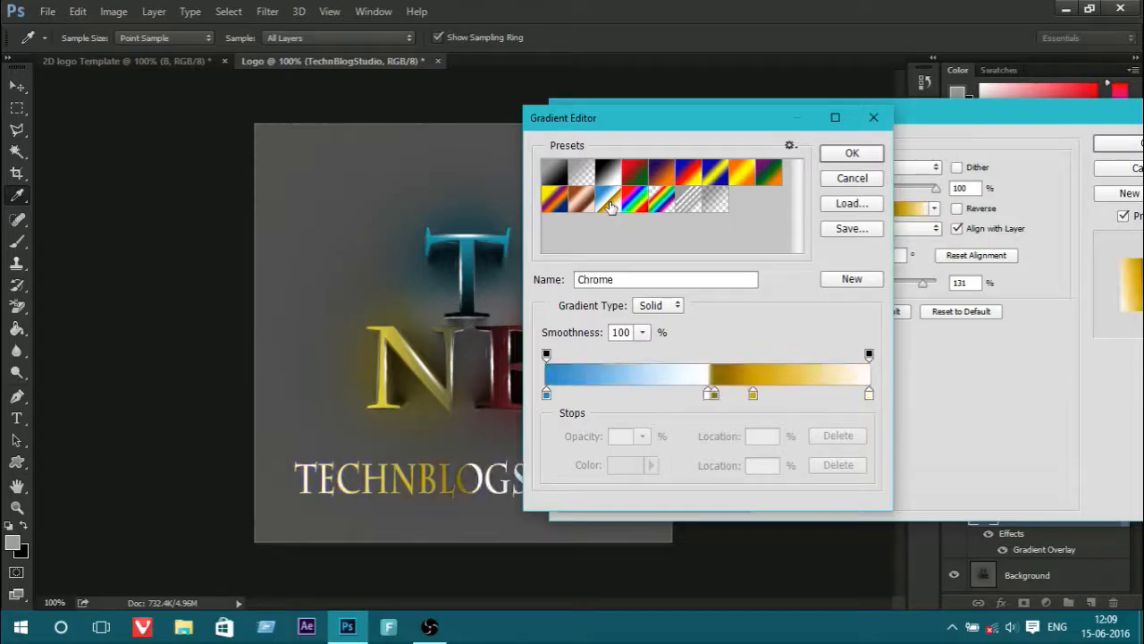
left_click(590, 180)
left_click(553, 180)
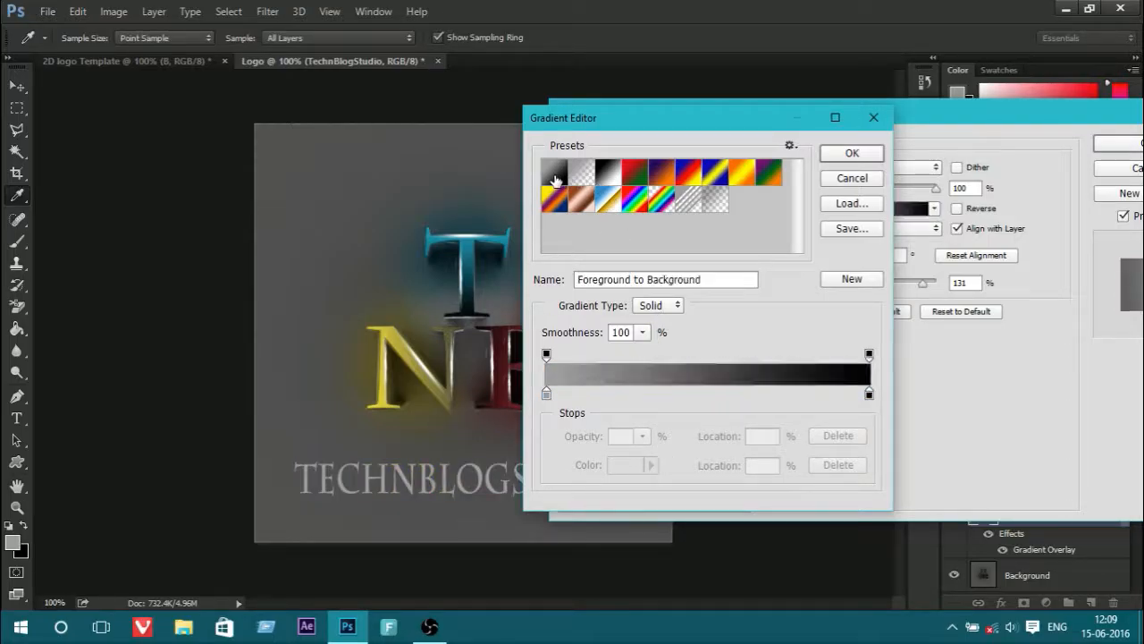
double_click(546, 393)
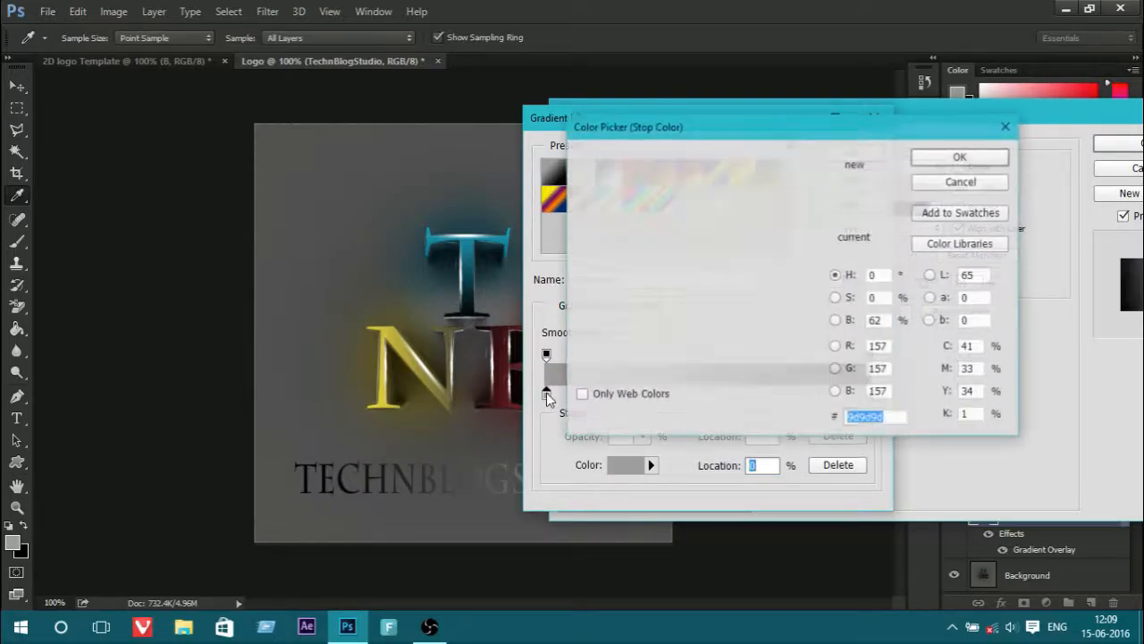
left_click_drag(580, 204, 578, 165)
left_click(958, 159)
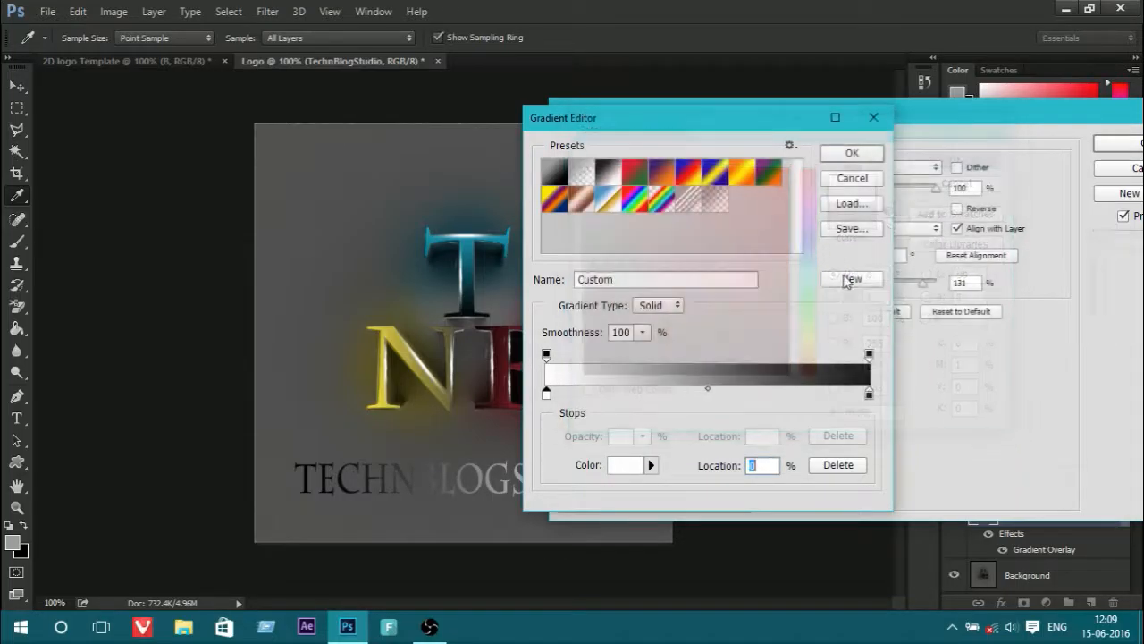
Set the gradient's end colour stop to a medium blue and apply the layer style
left_click(869, 393)
double_click(870, 395)
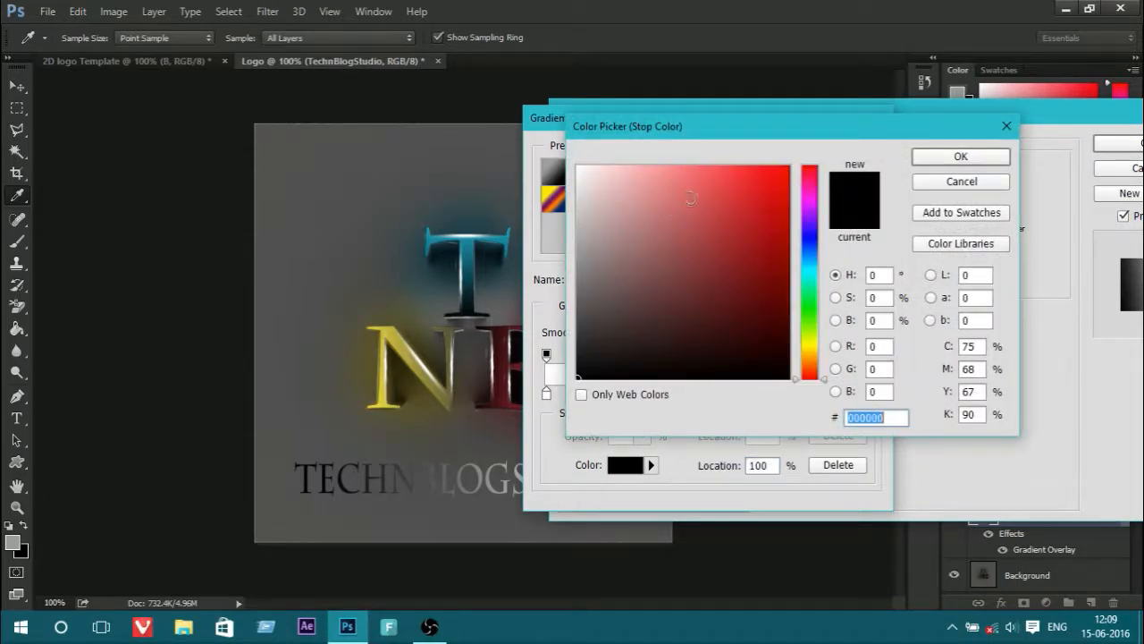
left_click(812, 263)
left_click(761, 233)
left_click(960, 156)
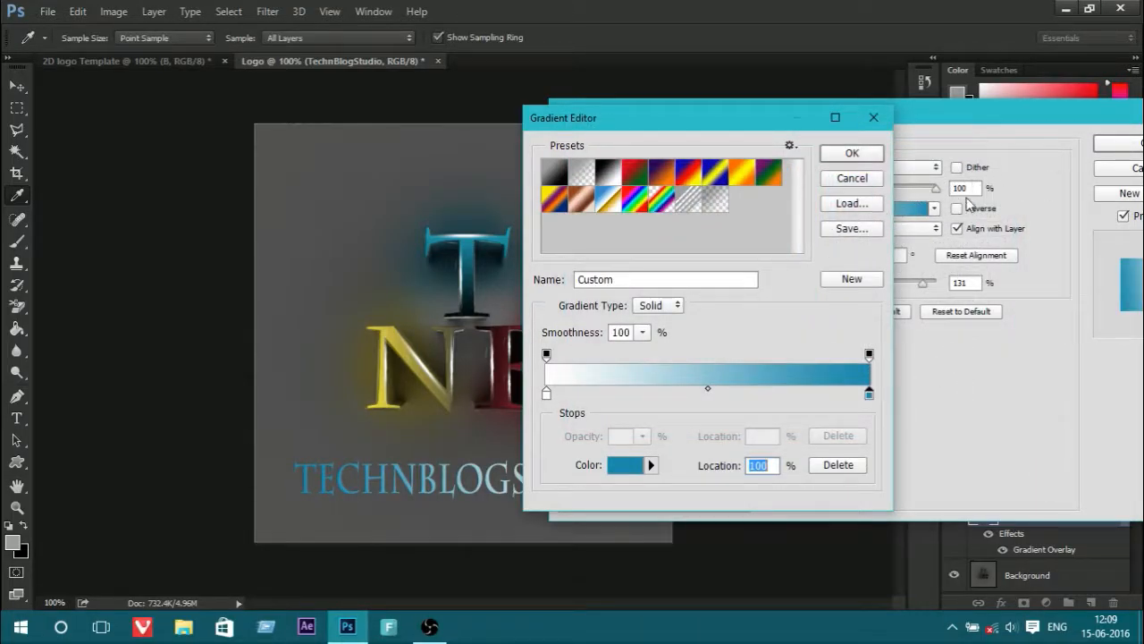
left_click(853, 156)
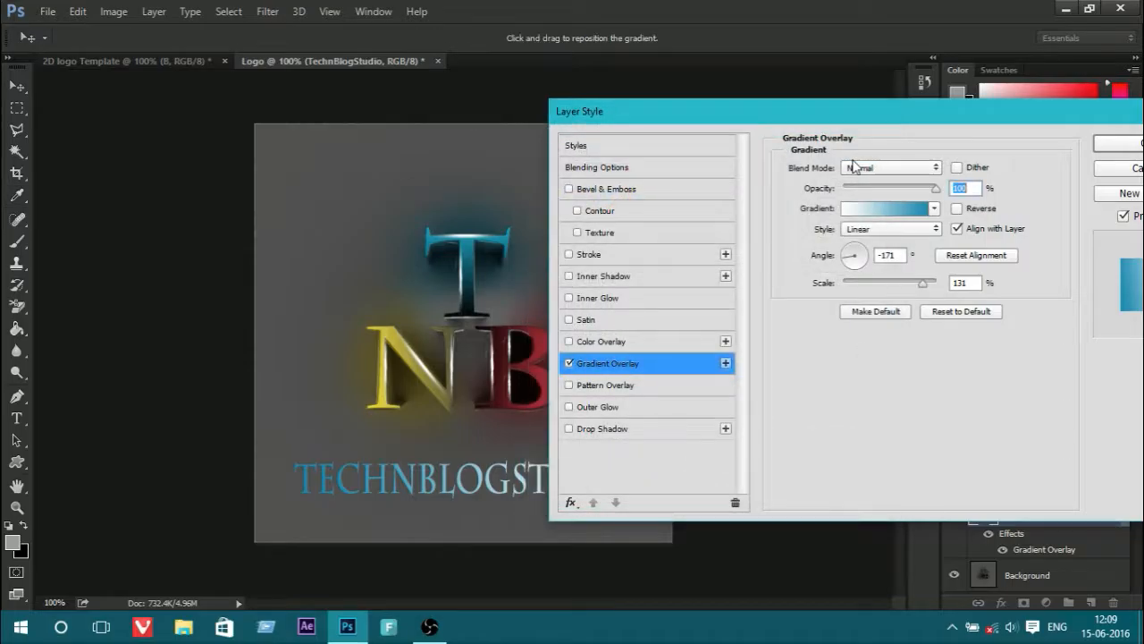
left_click(1115, 153)
Add a Bevel & Emboss effect to the TechnBlogStudio text layer and bring up its settings
right_click(1018, 509)
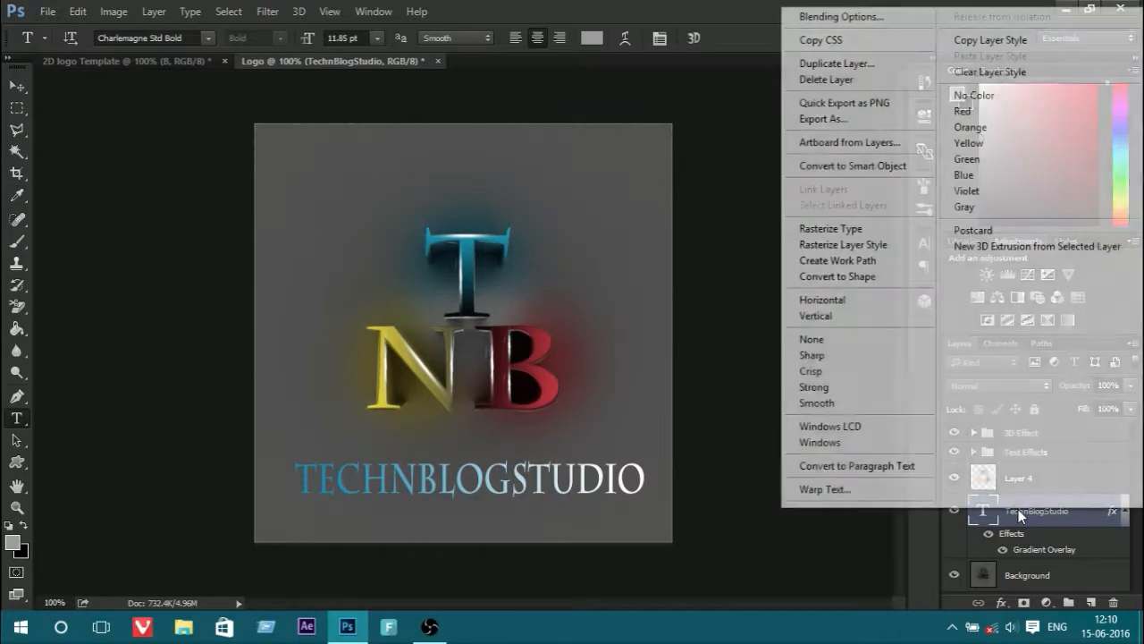
left_click(858, 15)
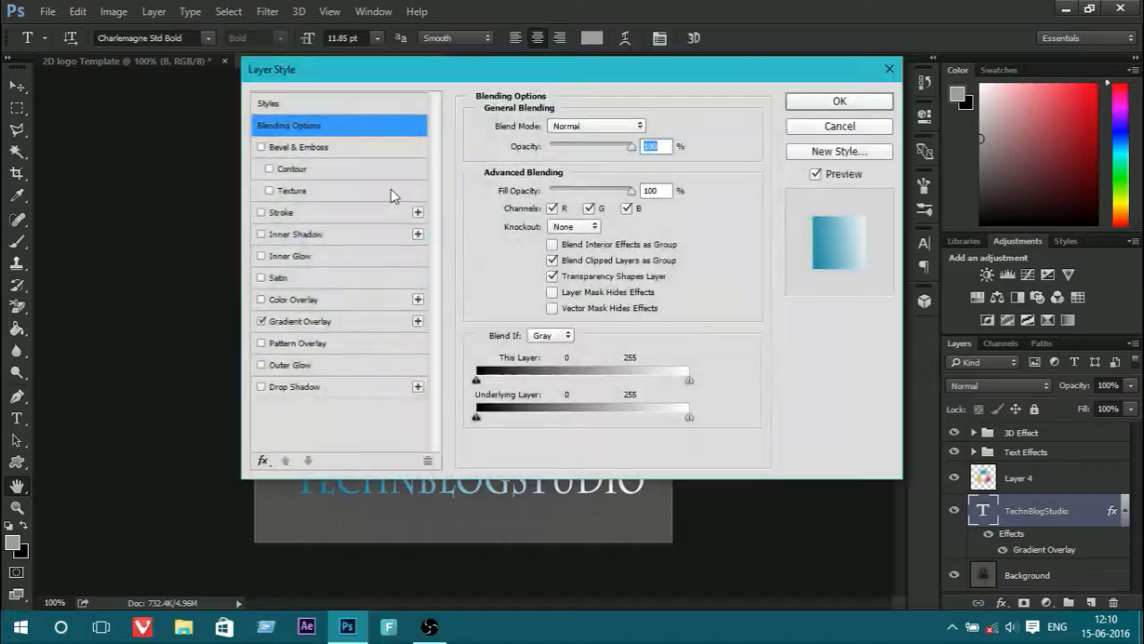
left_click(261, 146)
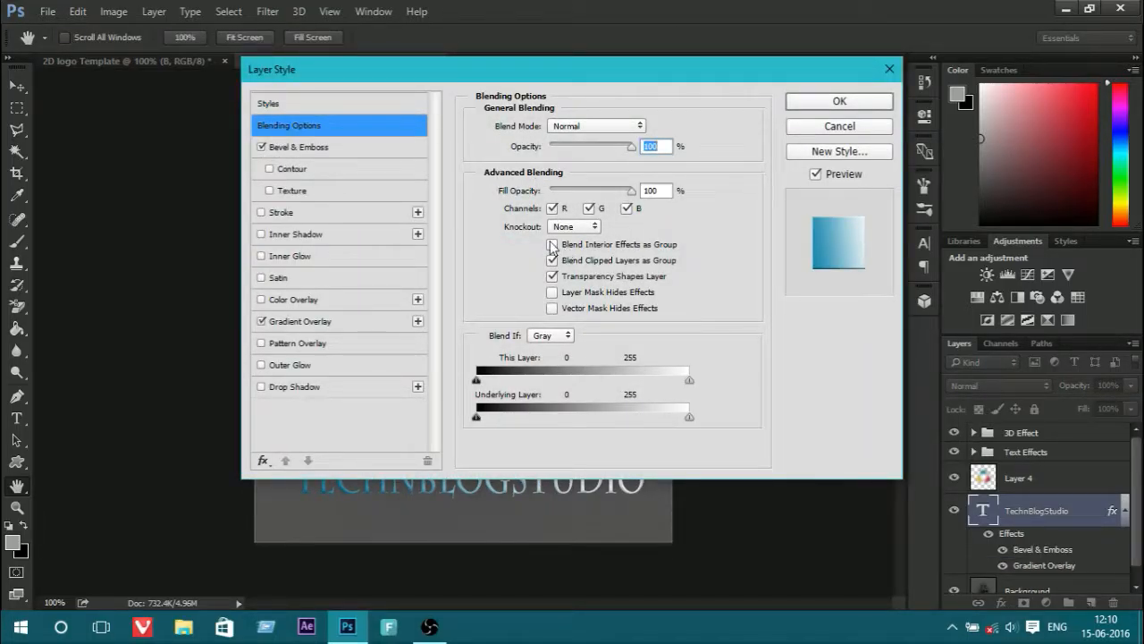
left_click(307, 146)
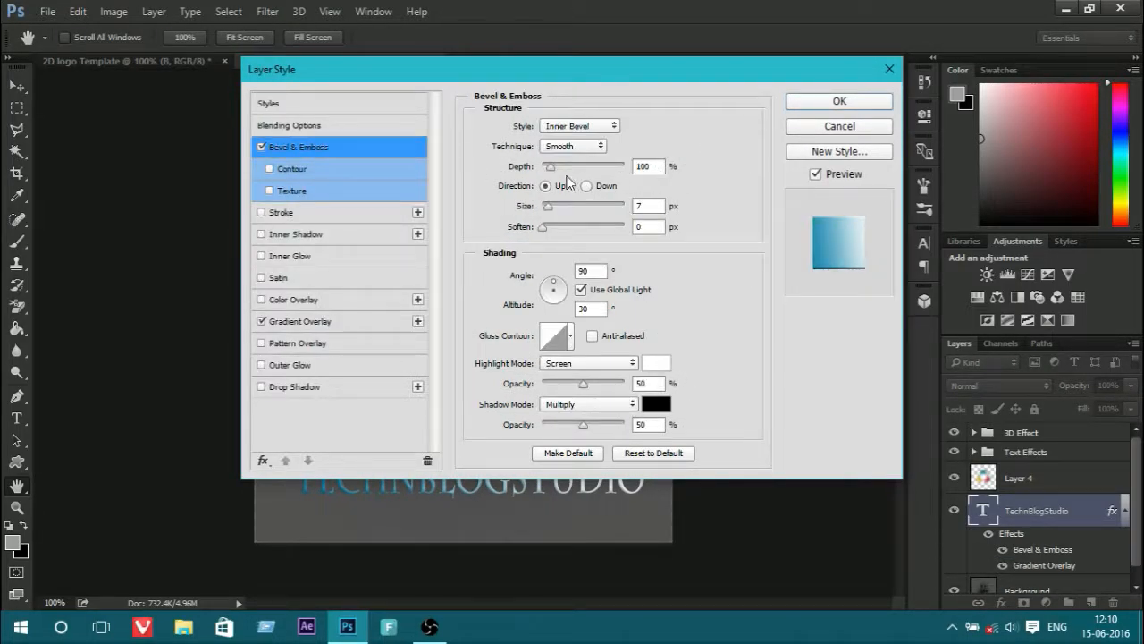
Keep the caption's bevel style as Inner Bevel and set its depth to about 113%, with the lettering in view
left_click_drag(706, 71, 1006, 35)
left_click(874, 110)
left_click(890, 90)
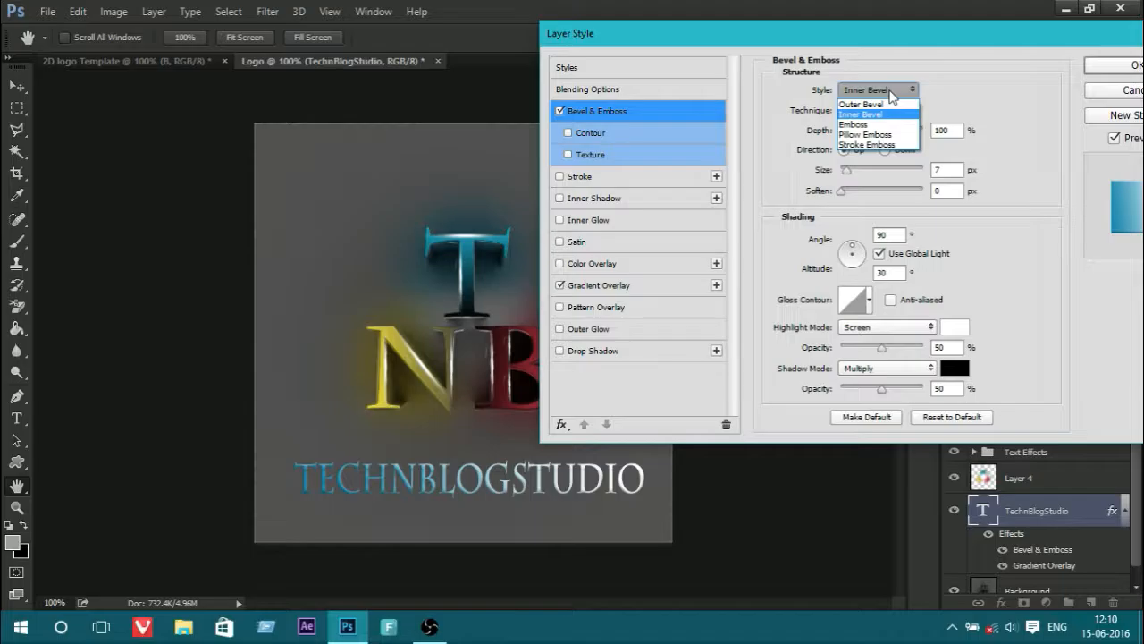
left_click(891, 93)
mouse_move(849, 131)
left_mouse_down()
mouse_move(860, 131)
mouse_move(850, 135)
left_mouse_up()
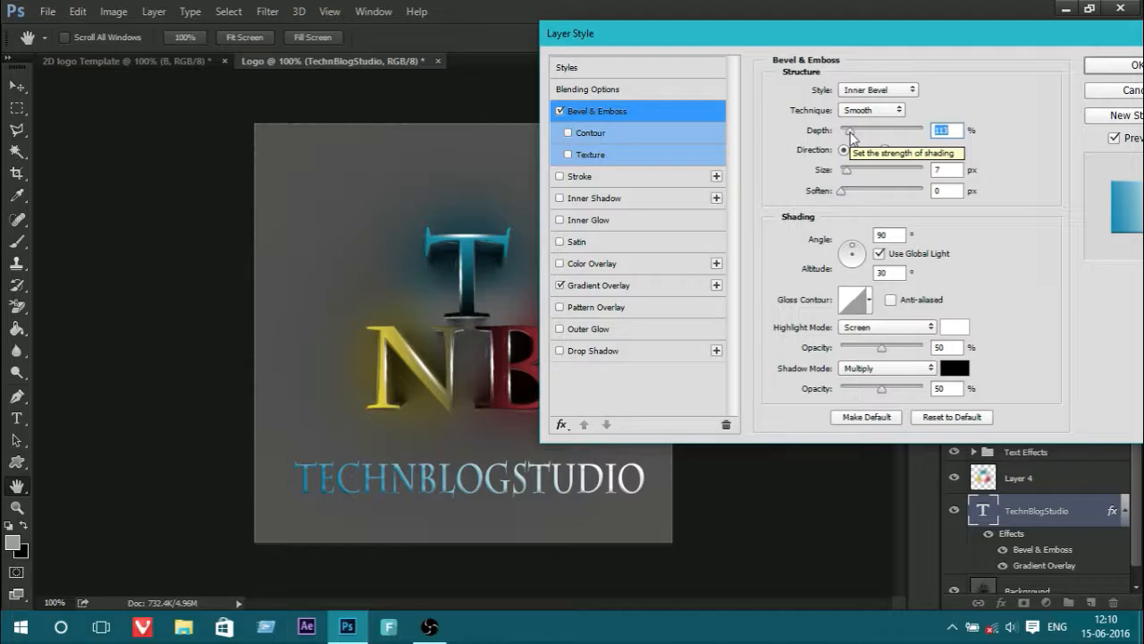
left_click(558, 198)
left_click(558, 198)
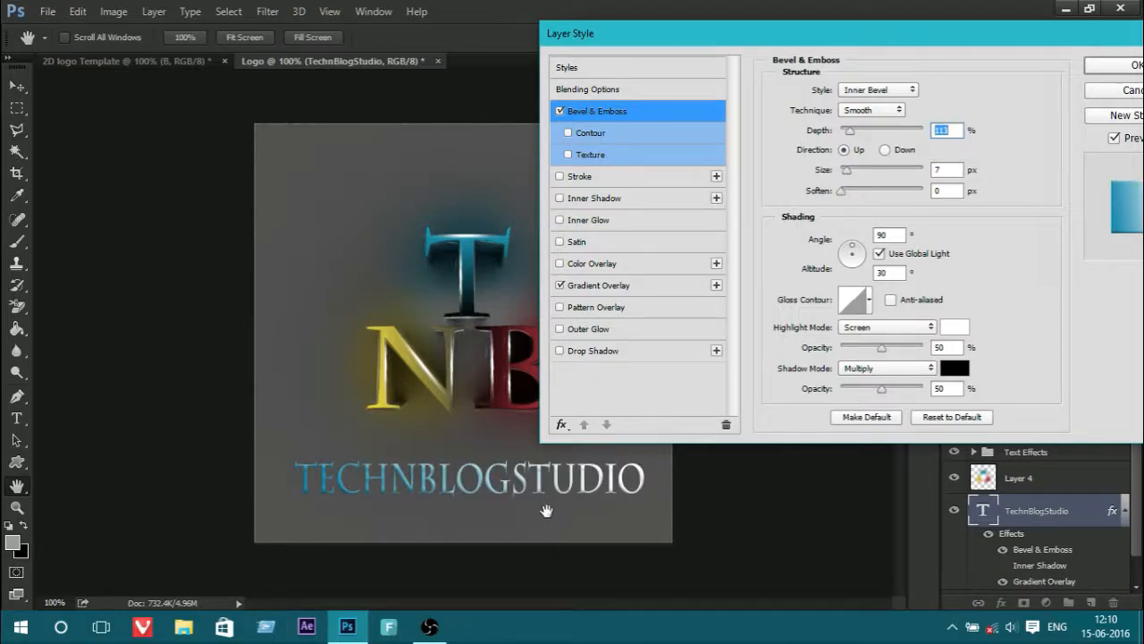
Add a Drop Shadow to the caption with about 83% opacity, 5 px distance, 3% spread, 5 px size and 0% noise
left_click(559, 350)
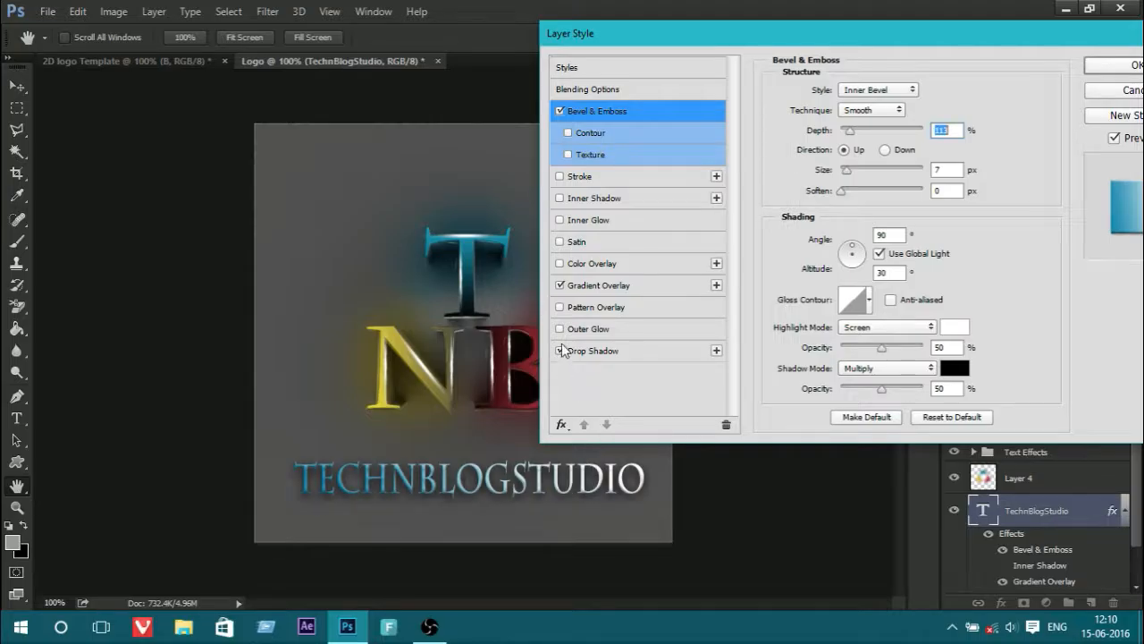
left_click(637, 356)
left_click_drag(836, 288, 842, 290)
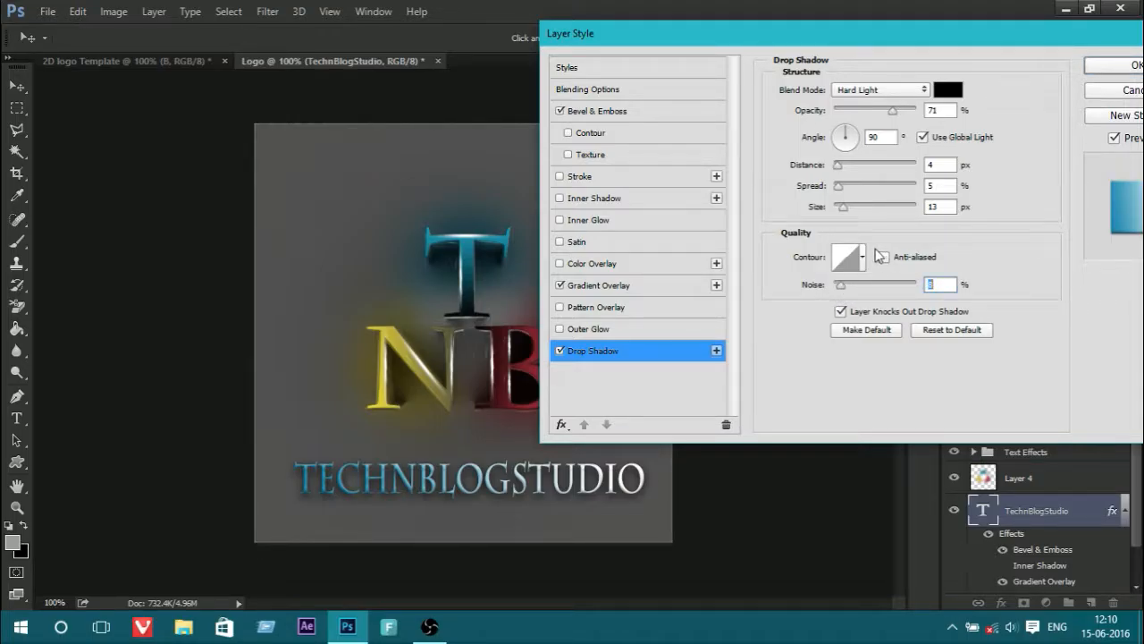
left_click_drag(839, 188, 841, 211)
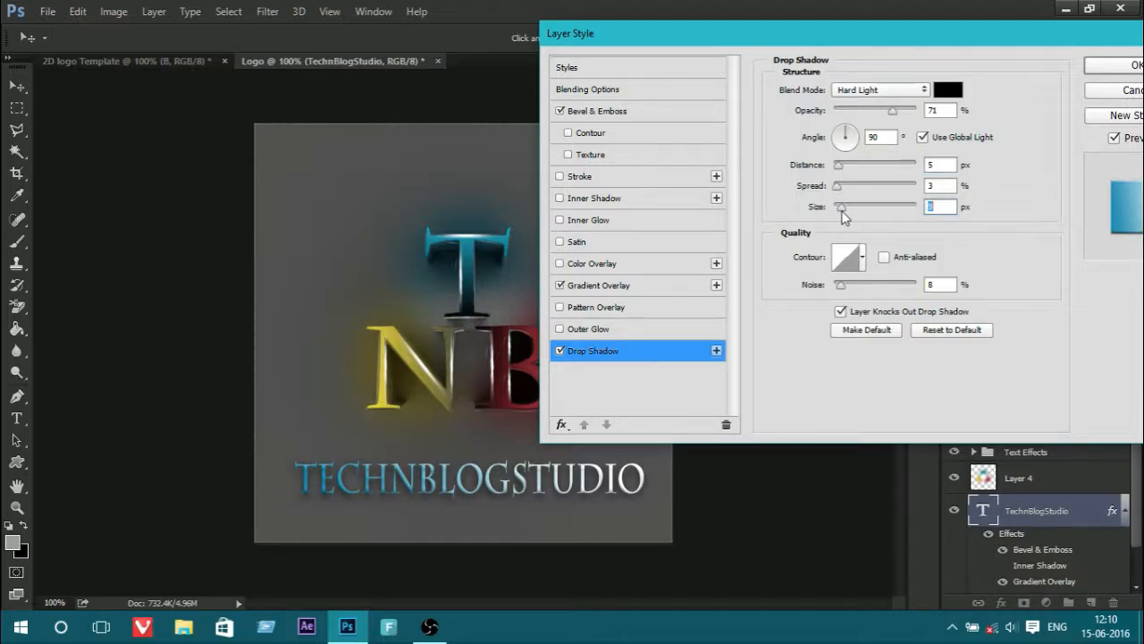
left_click_drag(846, 288, 810, 290)
left_click_drag(838, 214, 841, 217)
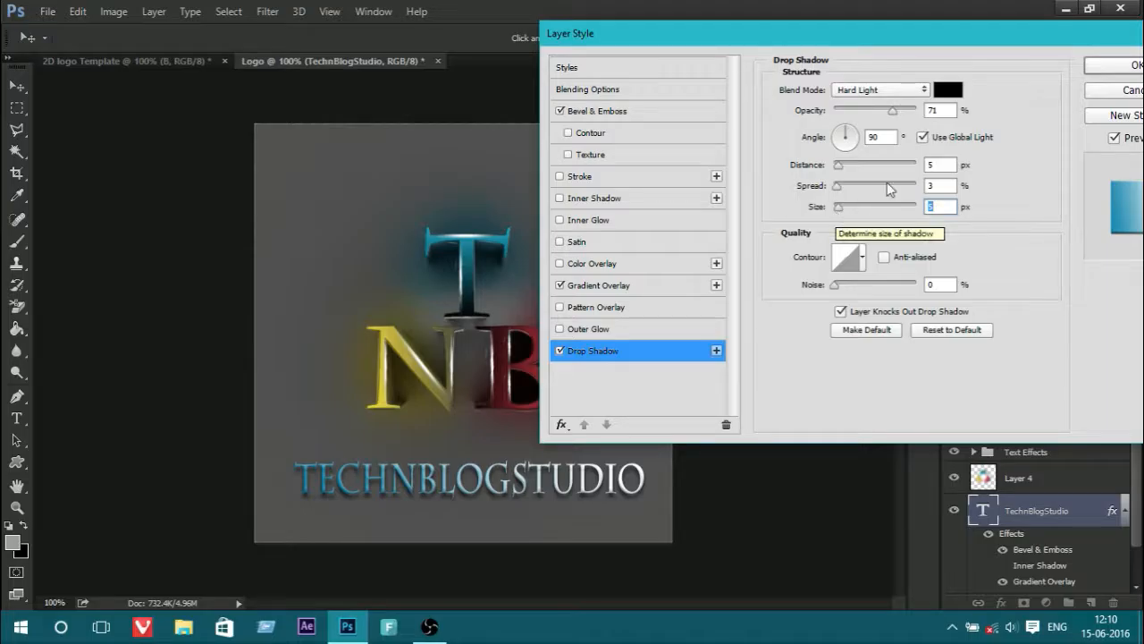
left_click_drag(888, 111, 902, 119)
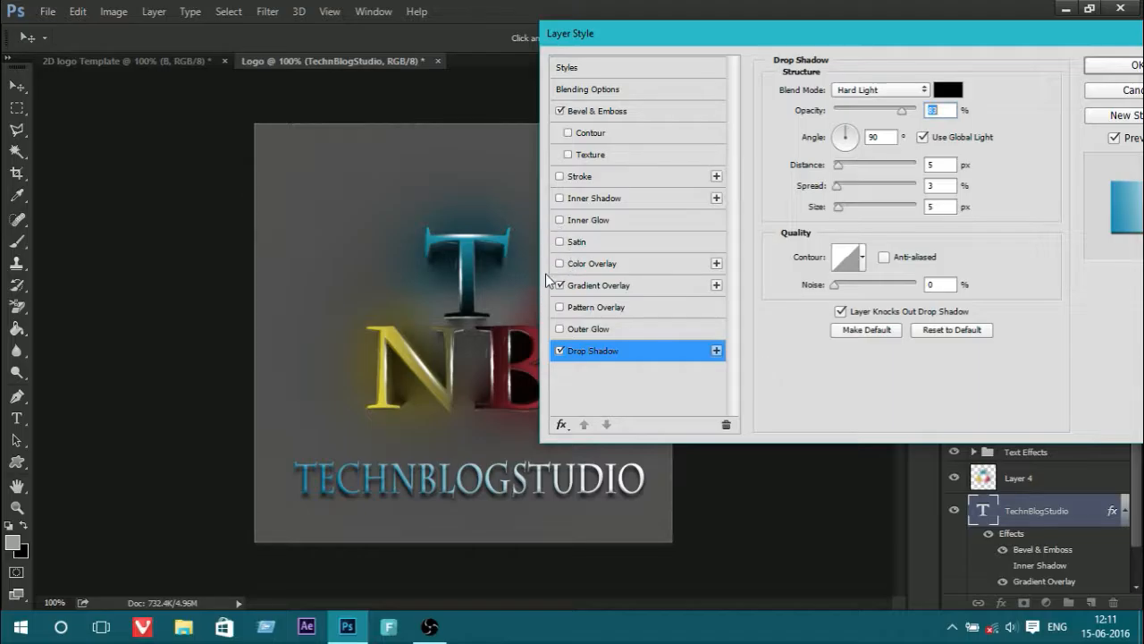
Add an Outer Glow to the caption and base its gradient on the Black, White preset
left_click(559, 329)
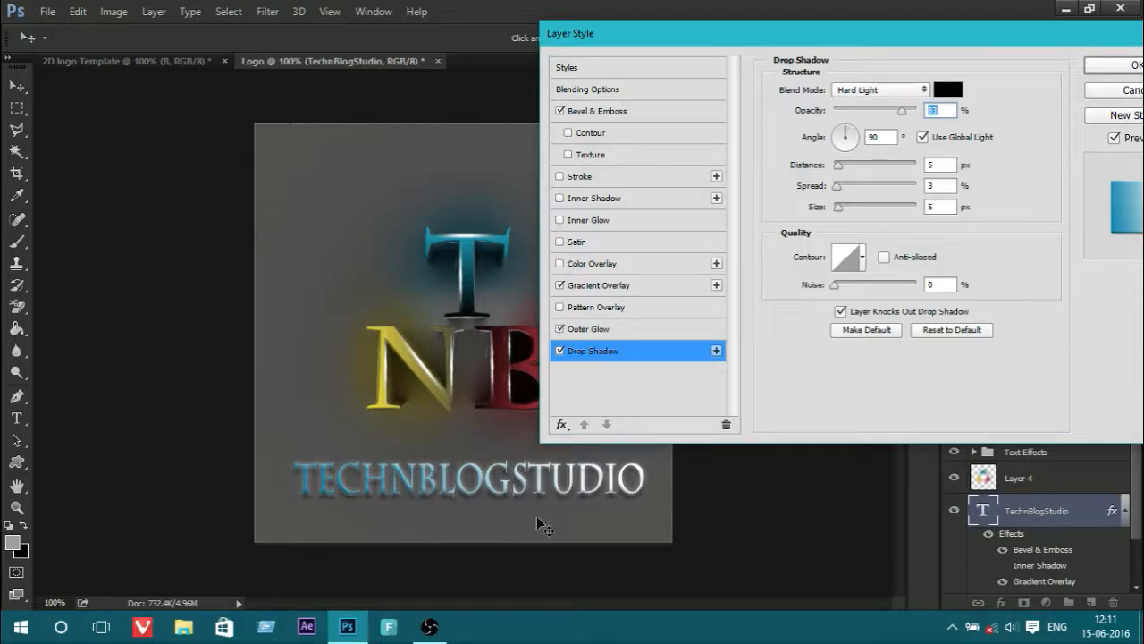
left_click(639, 328)
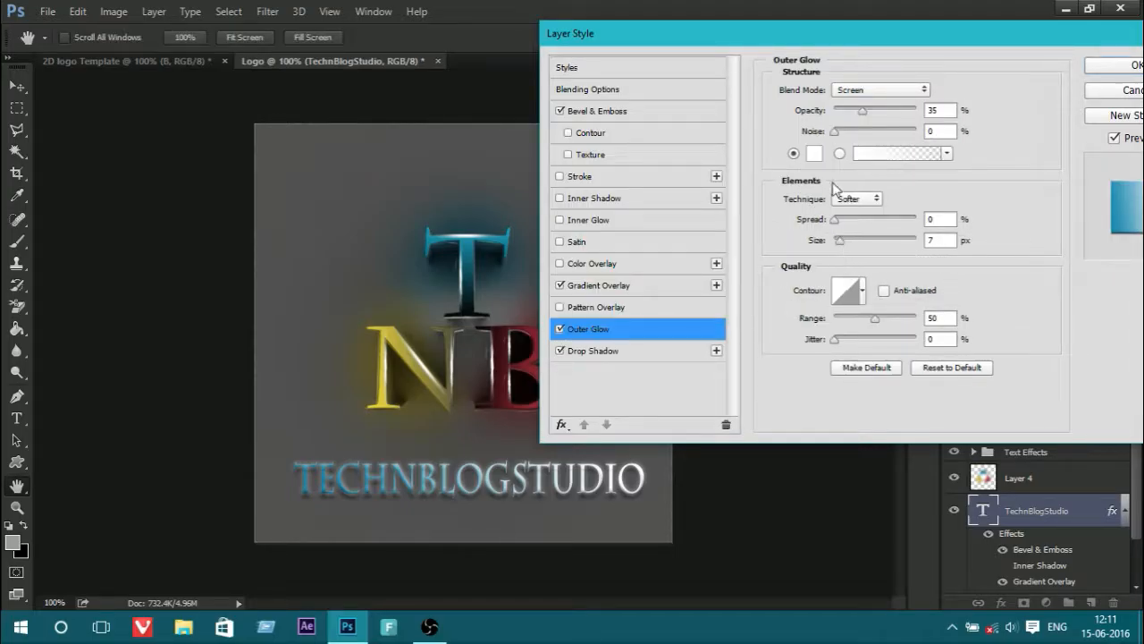
left_click(905, 156)
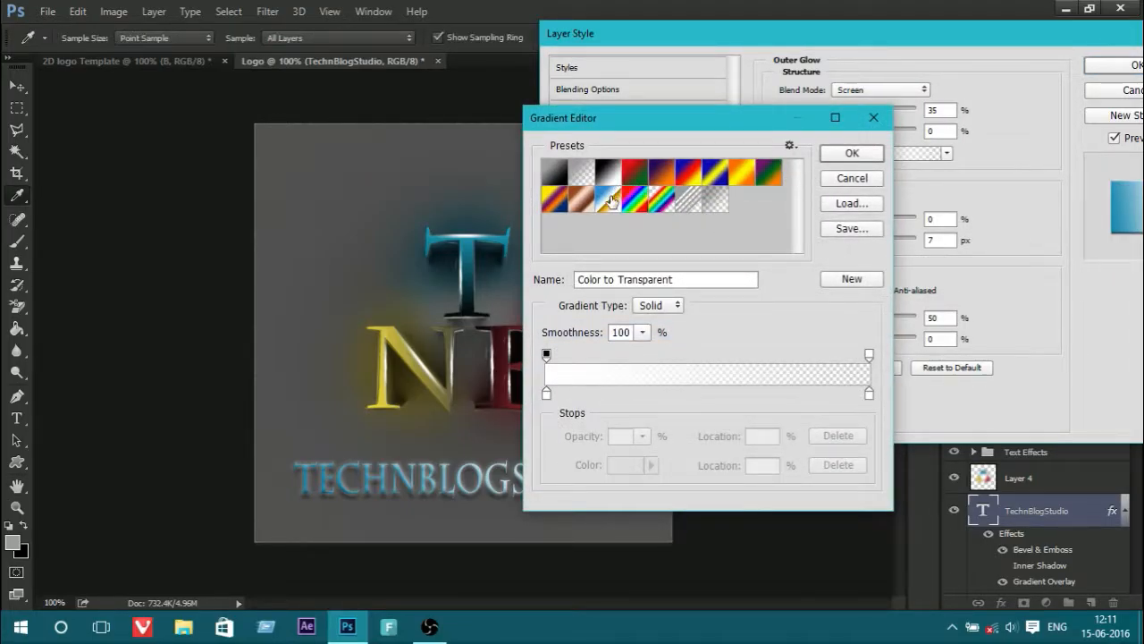
left_click(603, 179)
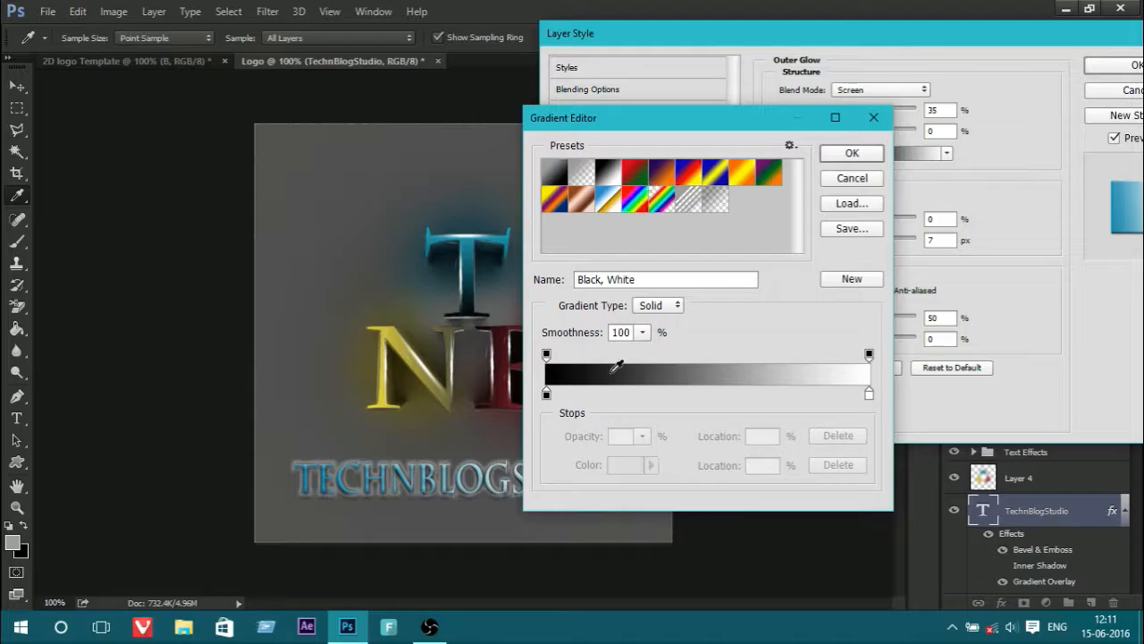
Set the glow gradient's start colour stop to yellow (#f3e94d), keeping it at location 0%
double_click(546, 394)
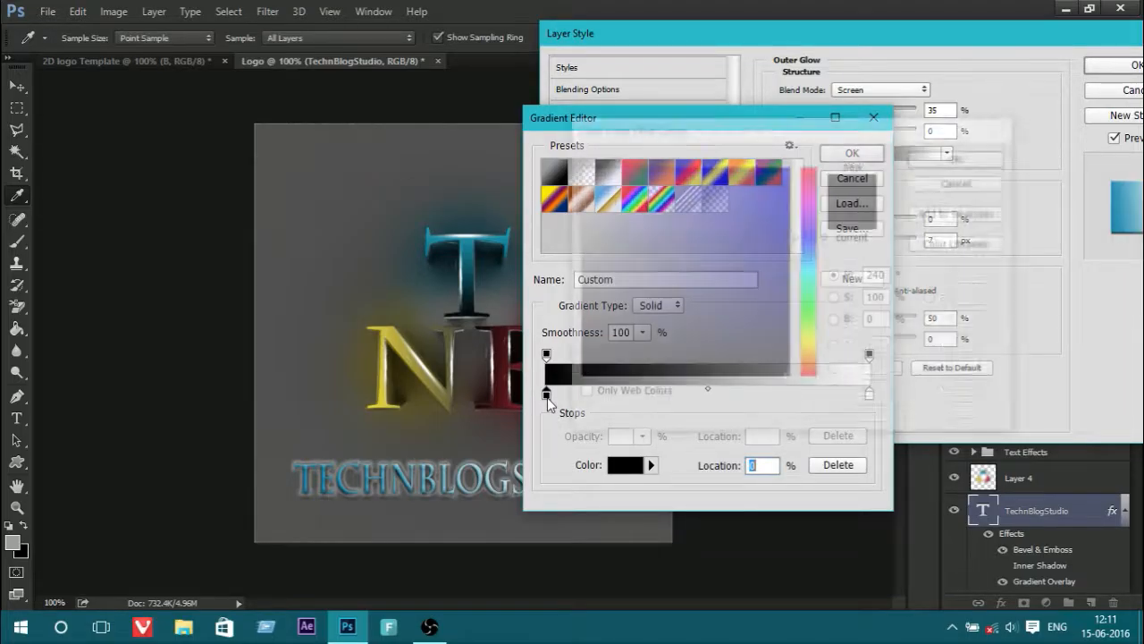
left_click(804, 353)
left_click_drag(809, 353, 813, 346)
left_click(723, 173)
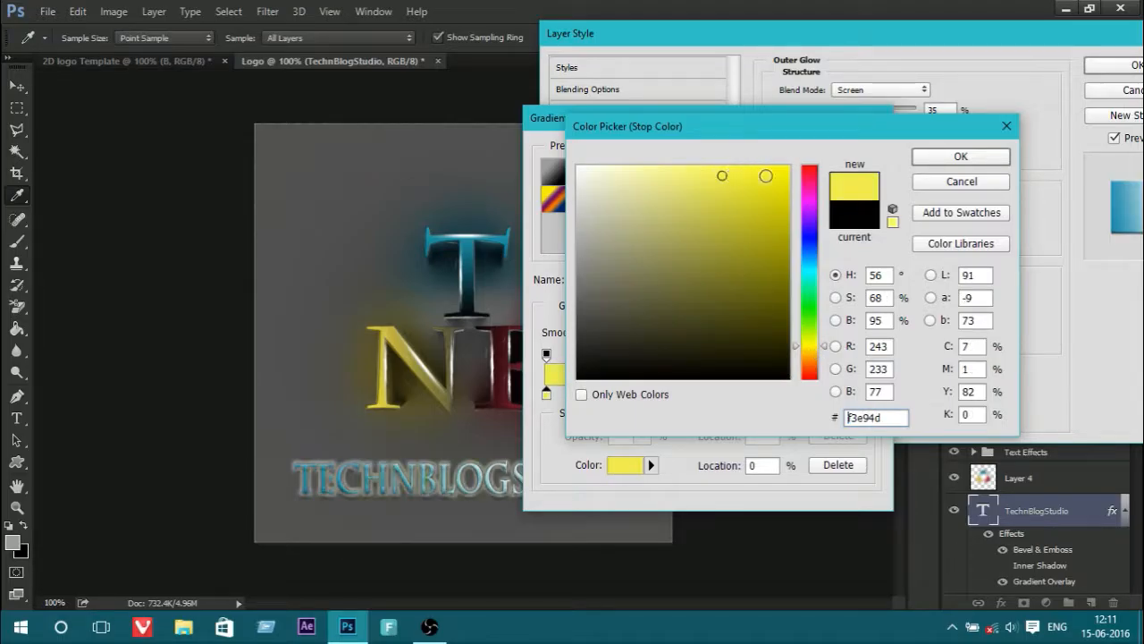
left_click(961, 156)
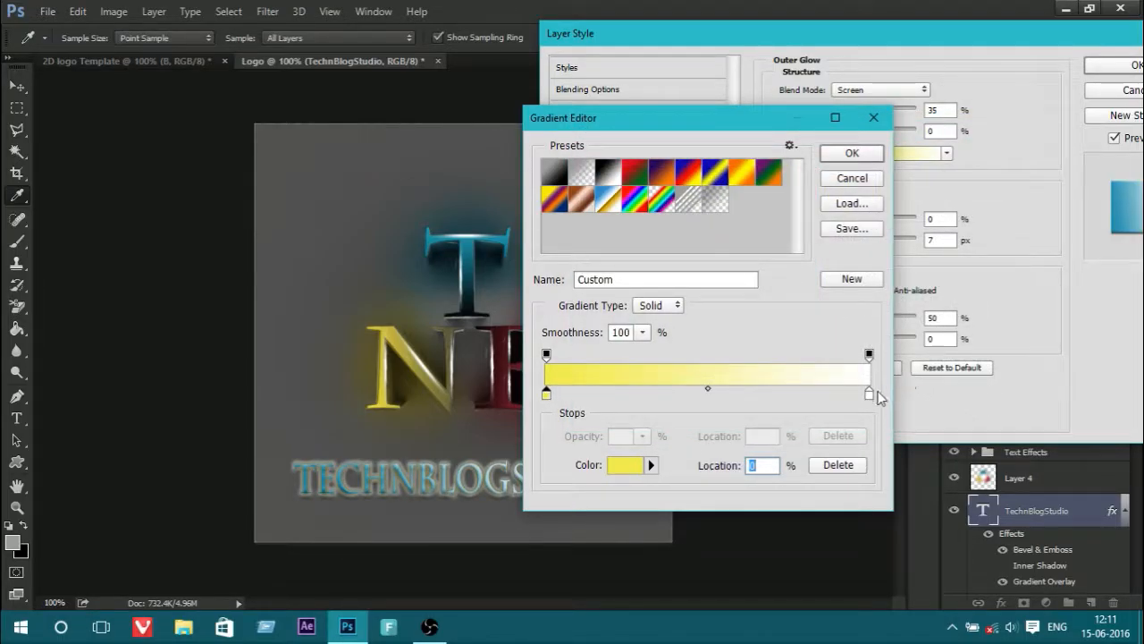
left_click(863, 394)
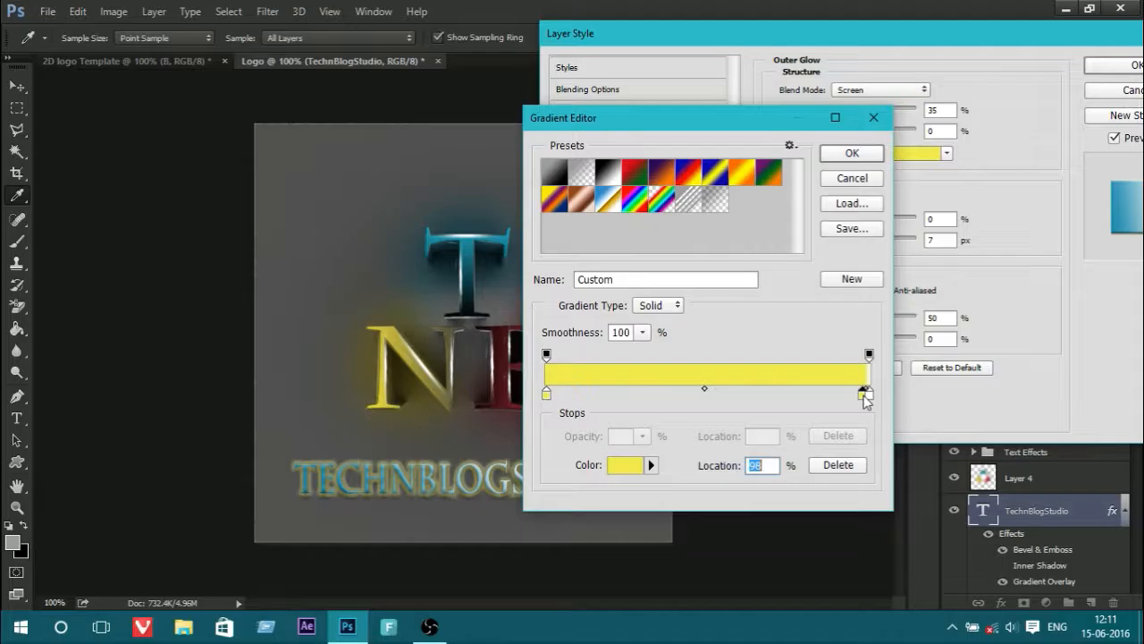
left_click_drag(865, 400, 531, 394)
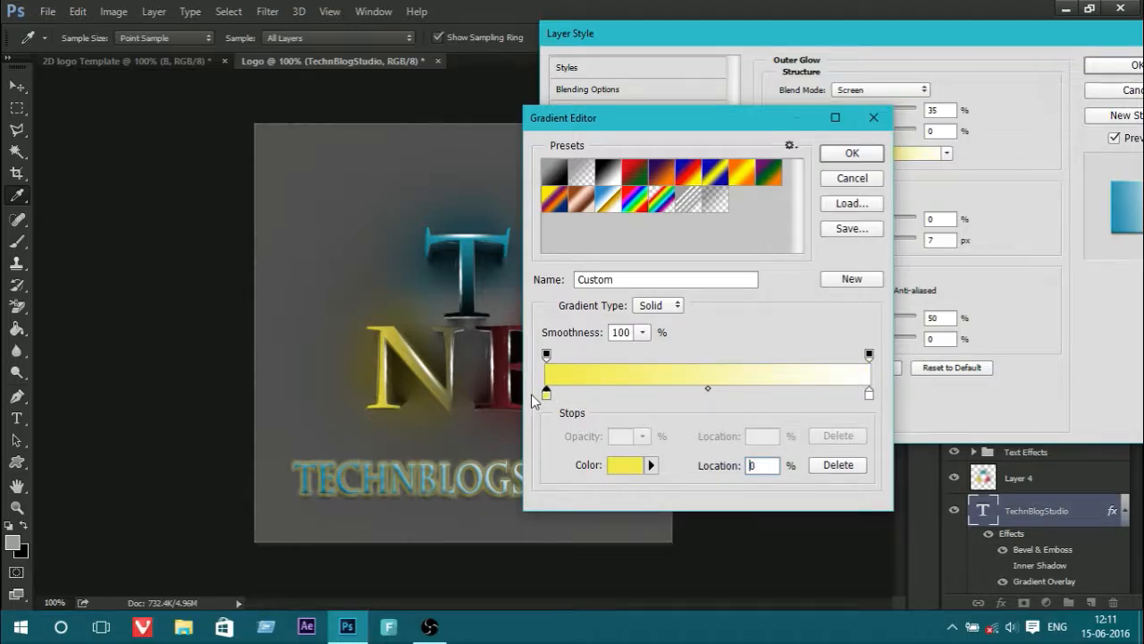
Set the glow gradient's end colour stop to a soft red (#de5f5f)
double_click(869, 394)
left_click(771, 194)
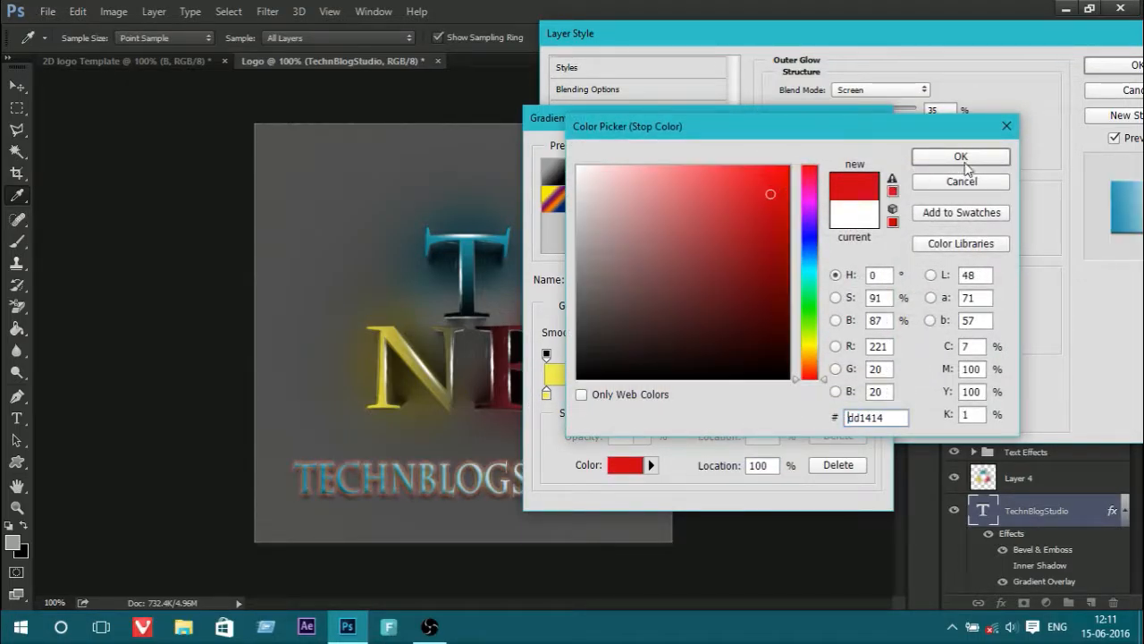
left_click_drag(779, 222, 699, 194)
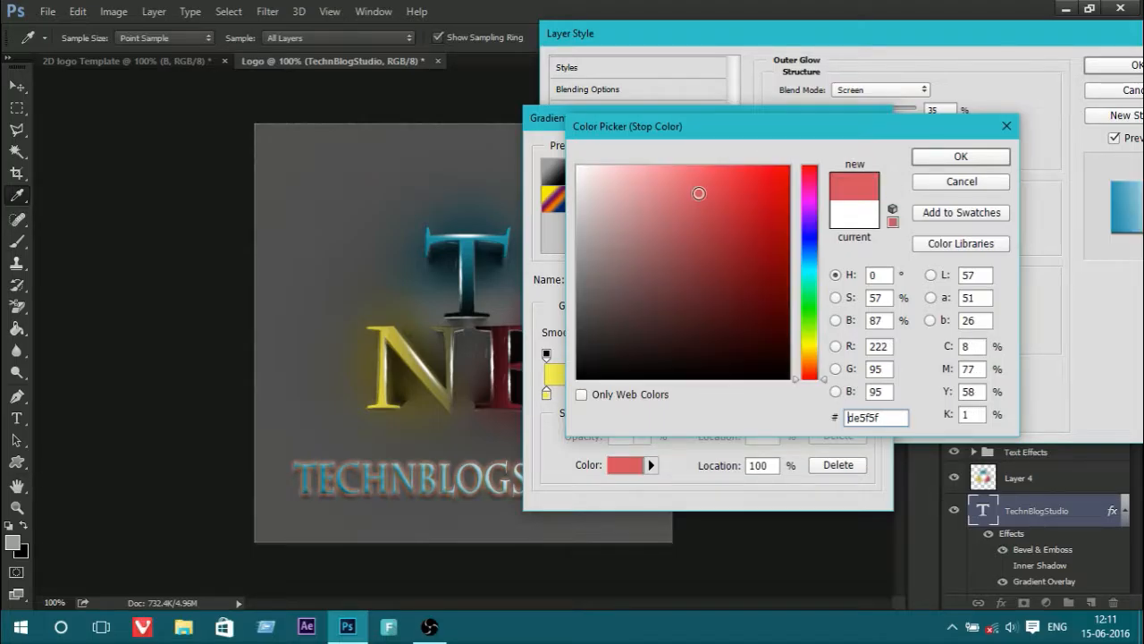
left_click(960, 156)
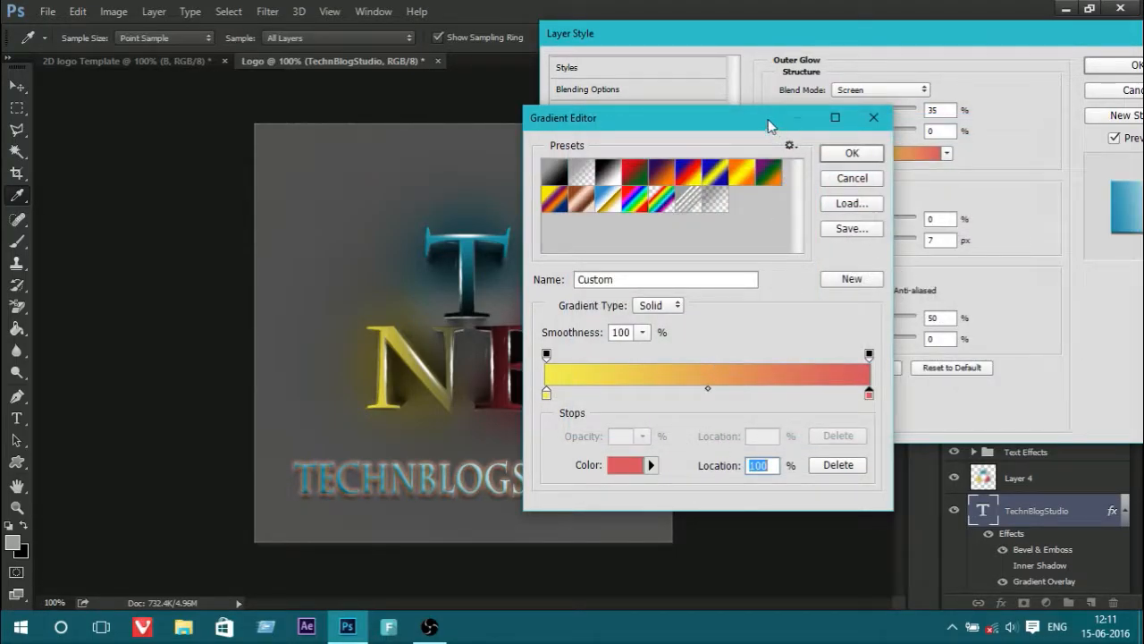
Shift the glow gradient's midpoint slightly towards the red end and apply the gradient
left_click(708, 390)
left_click_drag(721, 389, 724, 388)
left_click_drag(733, 121, 898, 117)
left_click(1026, 151)
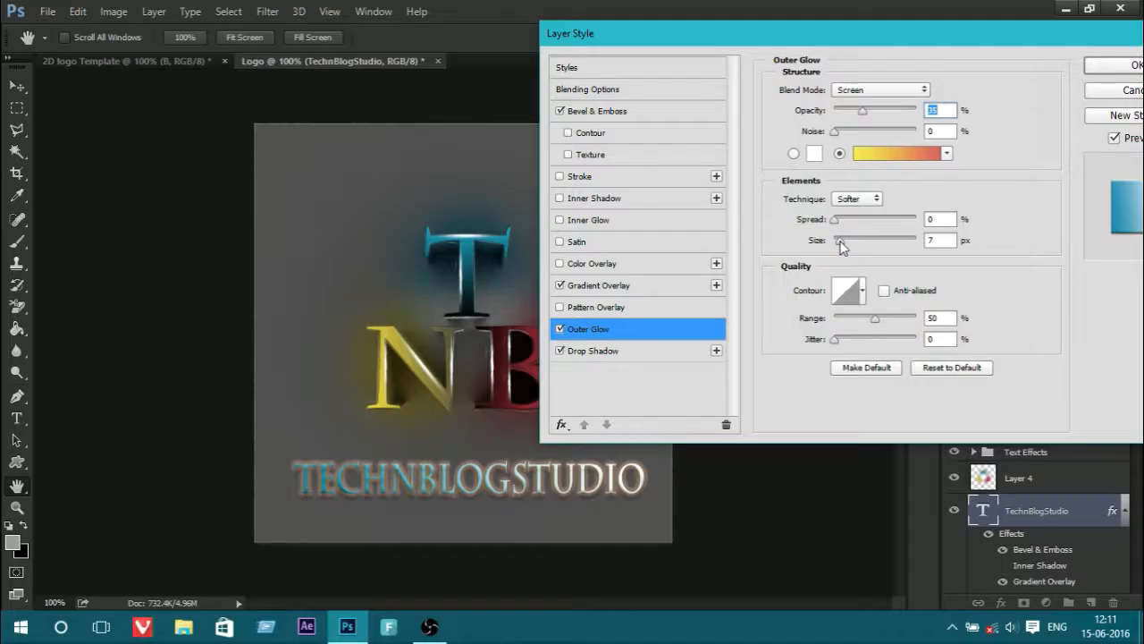
Set the Outer Glow size to 1 px and its noise to about 15%, and apply the layer style
left_click_drag(845, 238, 836, 247)
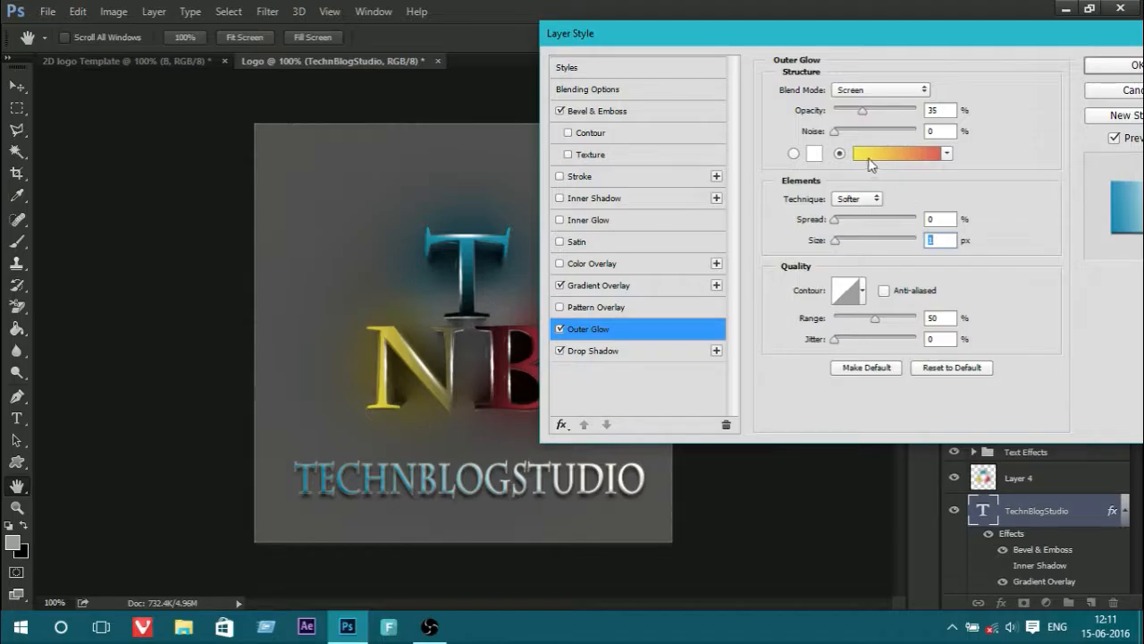
left_click_drag(835, 131, 847, 142)
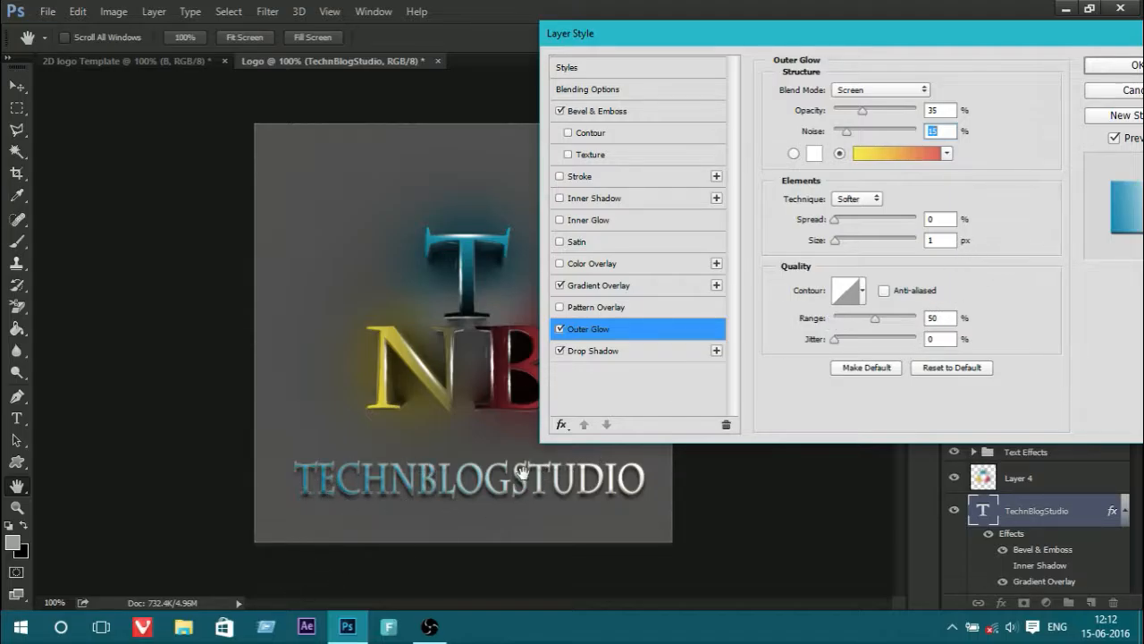
key("Return")
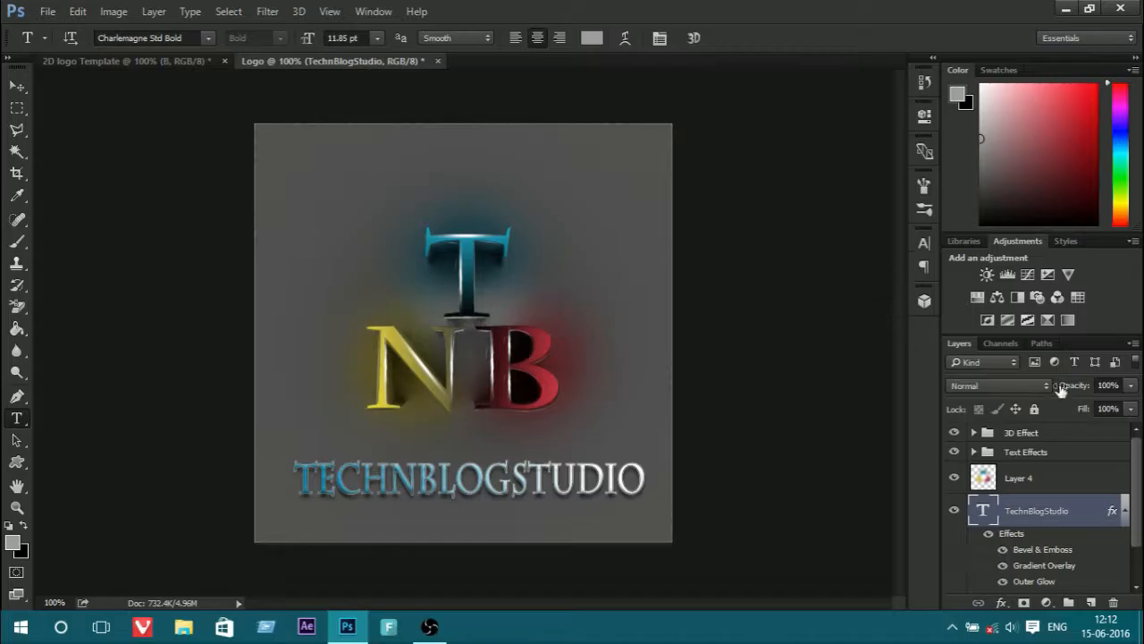
Merge Layer 1, Layer 2, Layer 3 and B copy in the Text Effects group into one layer
left_click(973, 452)
left_click(1015, 483)
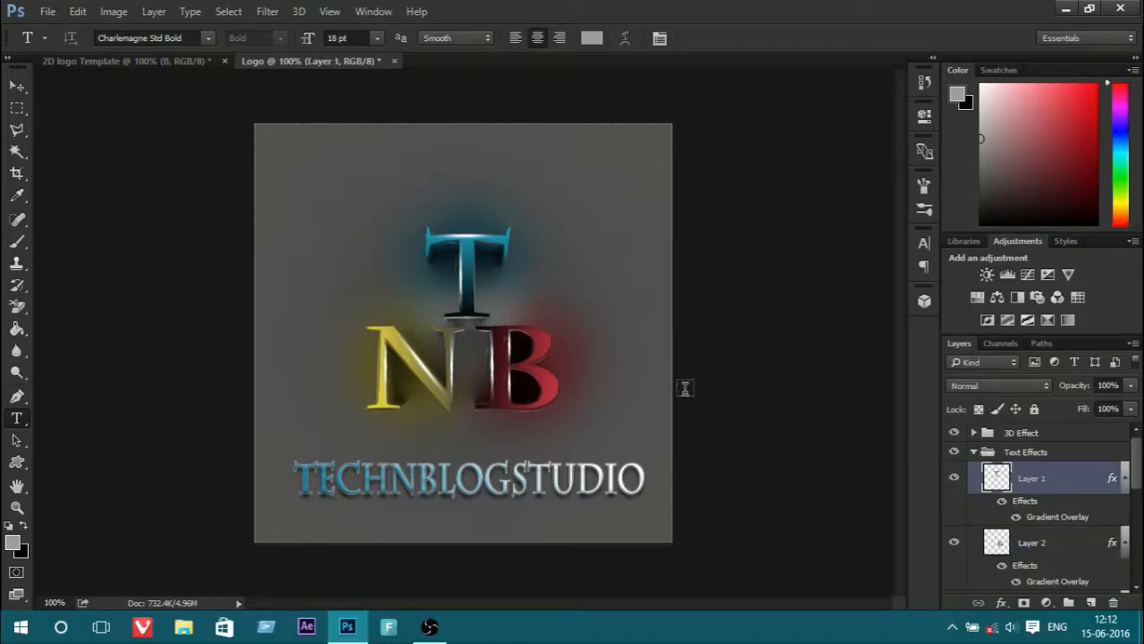
left_click(1058, 552, "ctrl")
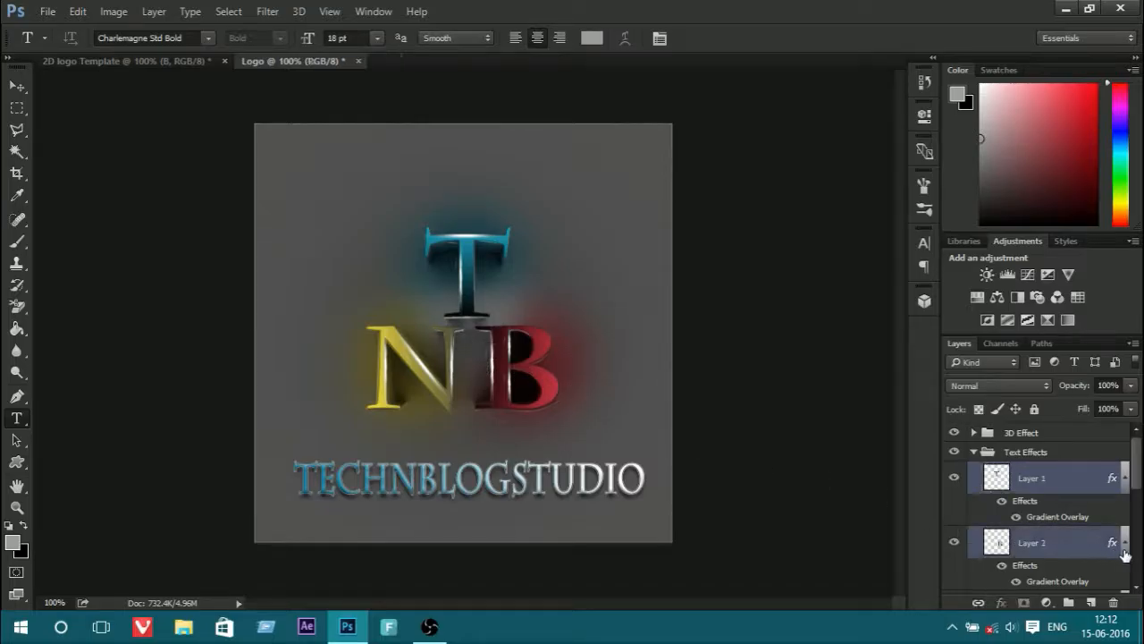
left_click_drag(1139, 485, 1139, 520)
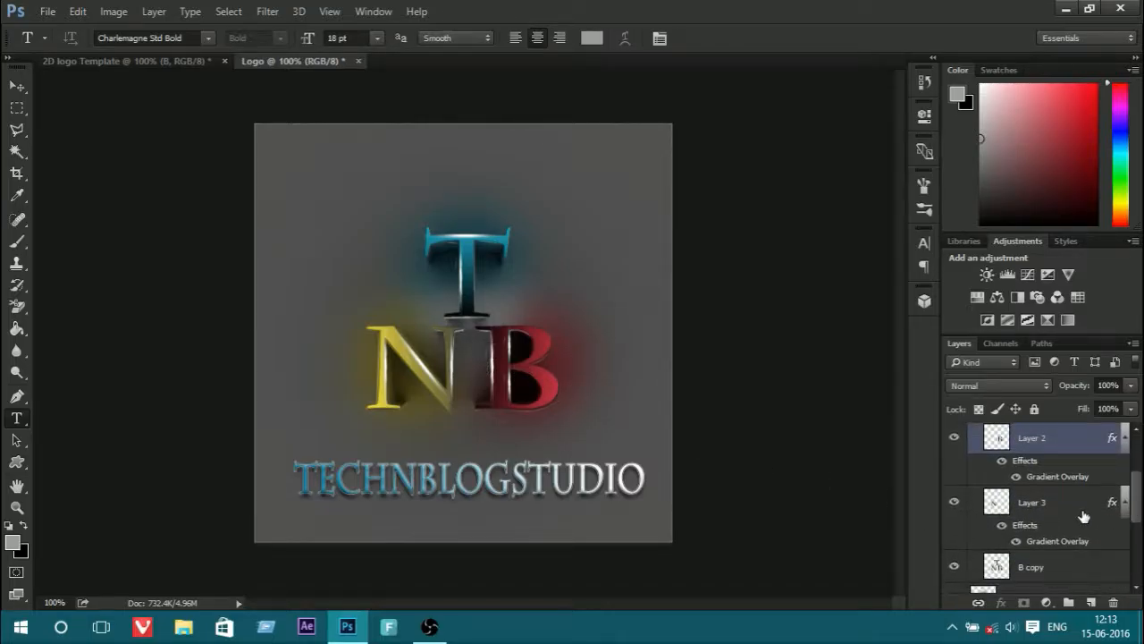
left_click(1084, 517, "ctrl")
left_click(1070, 566, "ctrl")
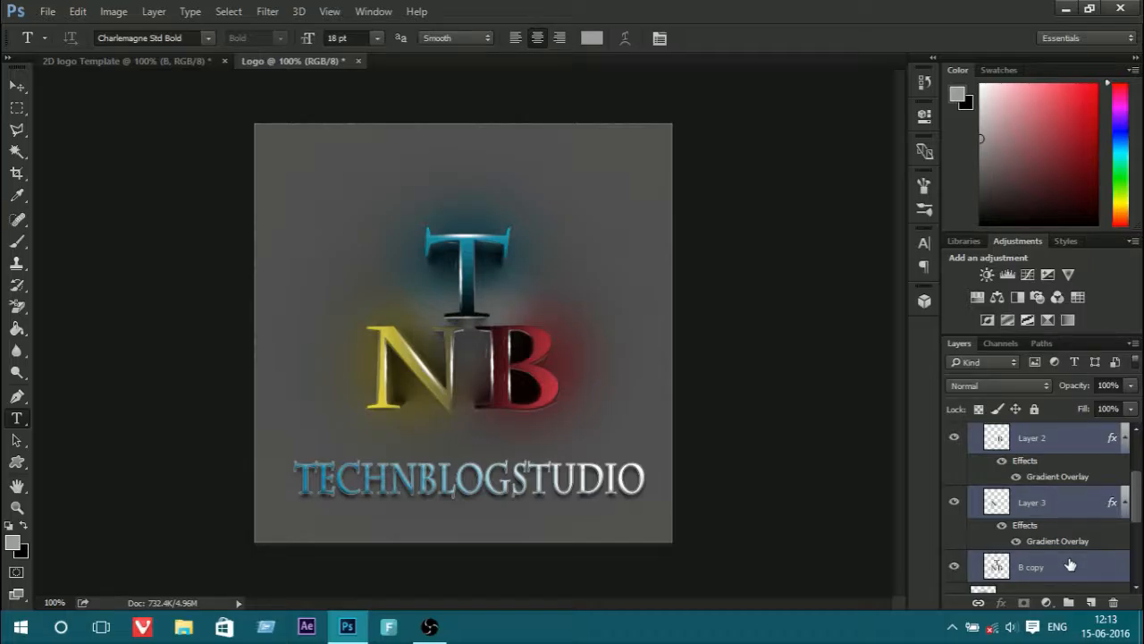
key("ctrl+e")
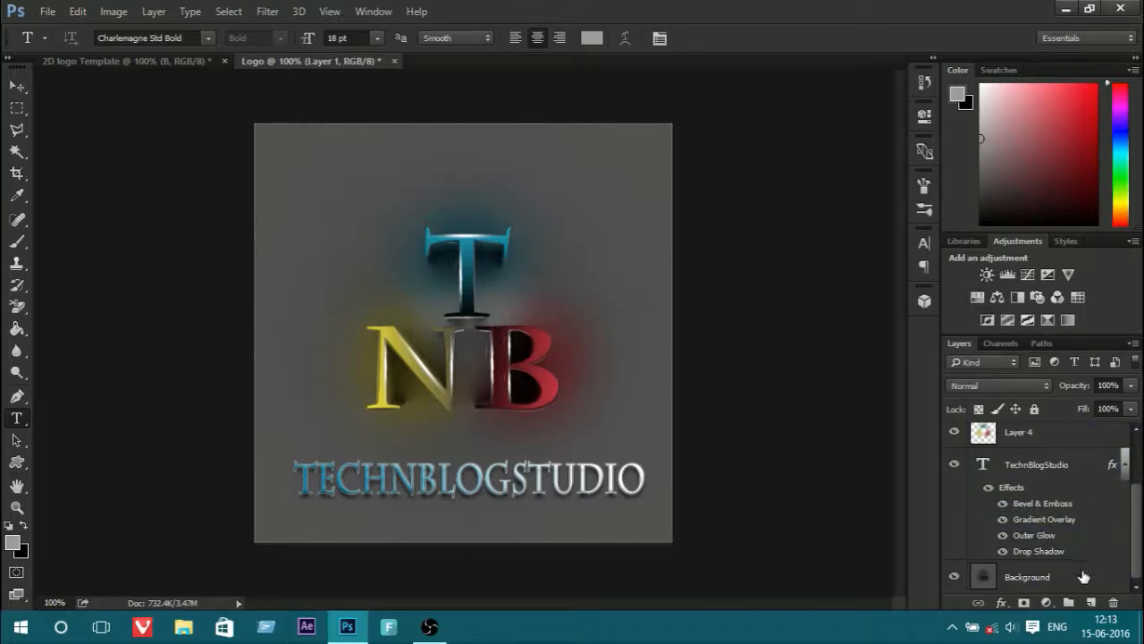
Add a Bevel & Emboss effect to the merged Layer 1 in the Text Effects group
left_click_drag(1139, 516, 1138, 464)
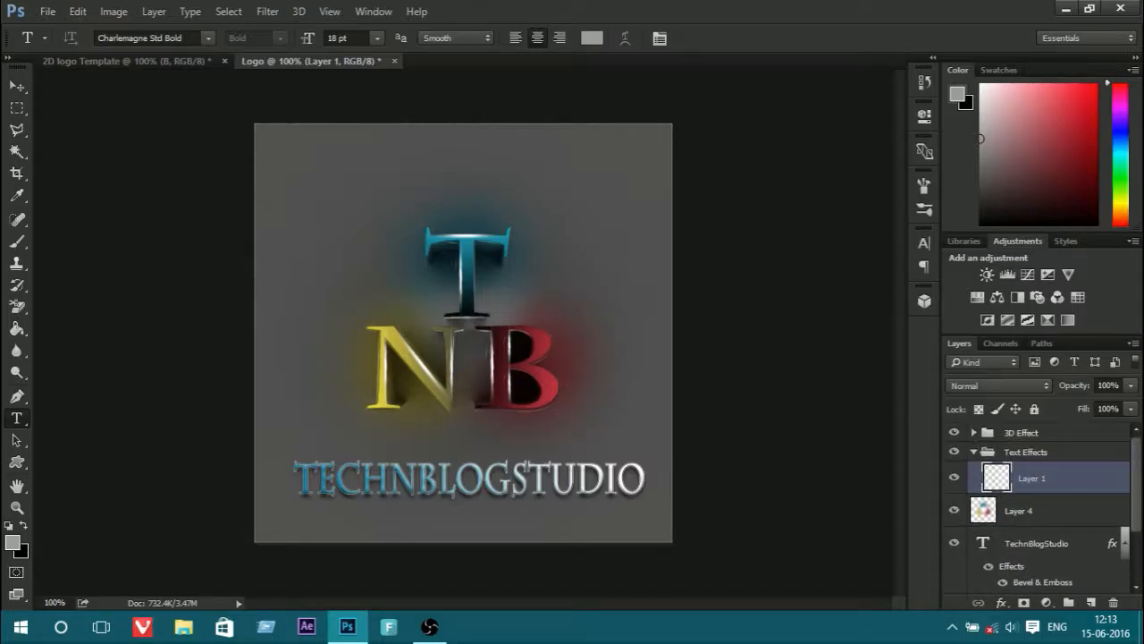
right_click(1061, 483)
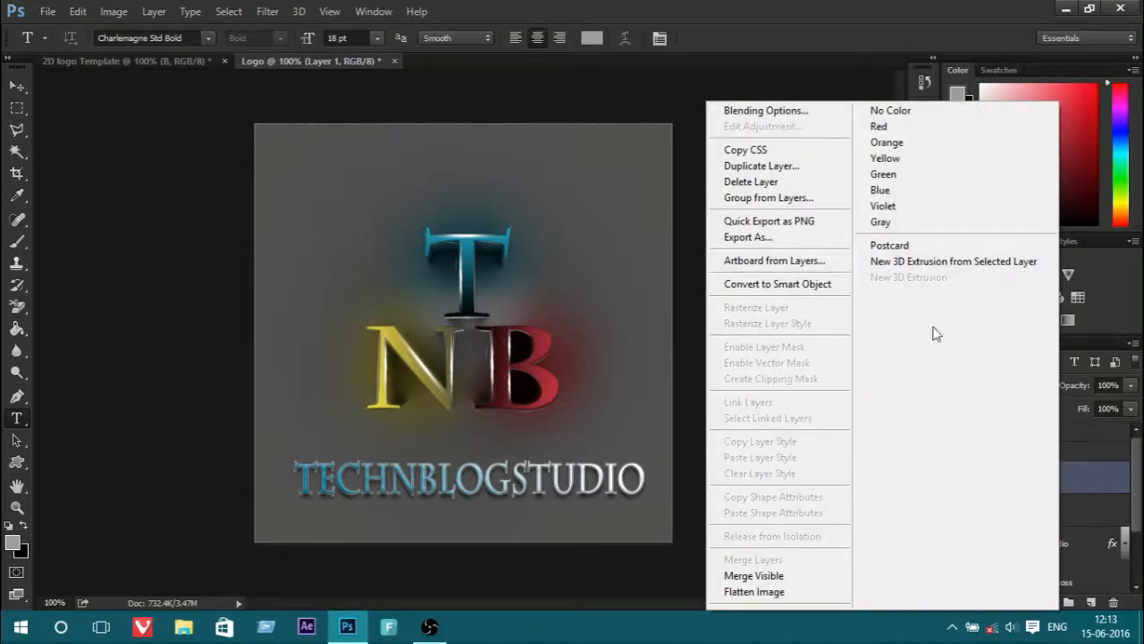
left_click(821, 113)
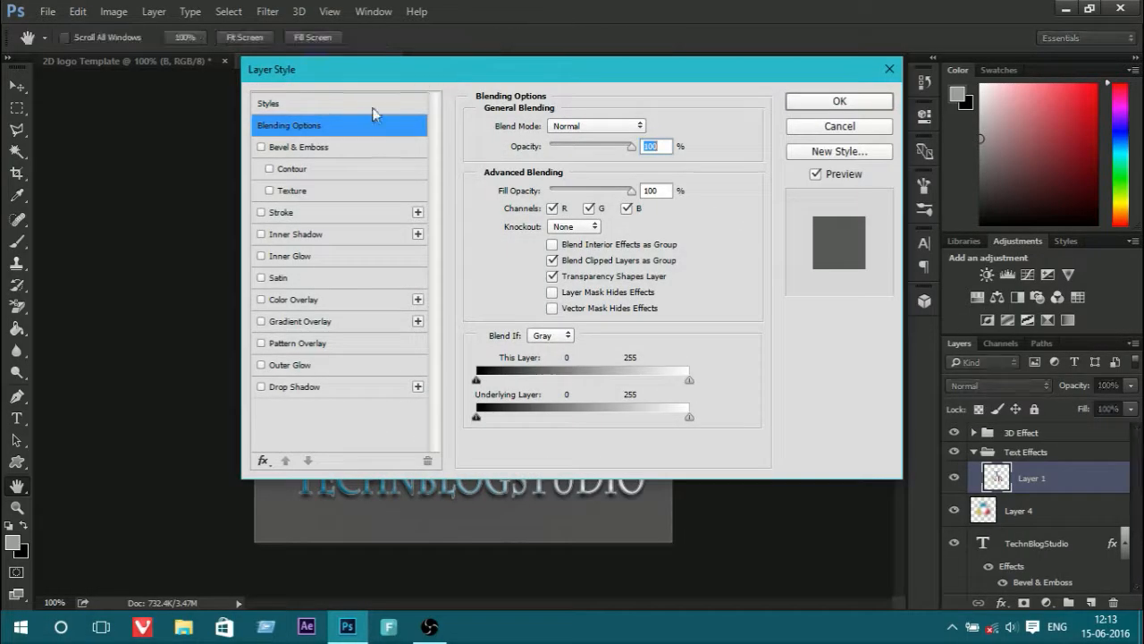
left_click(288, 146)
left_click_drag(414, 68, 807, 64)
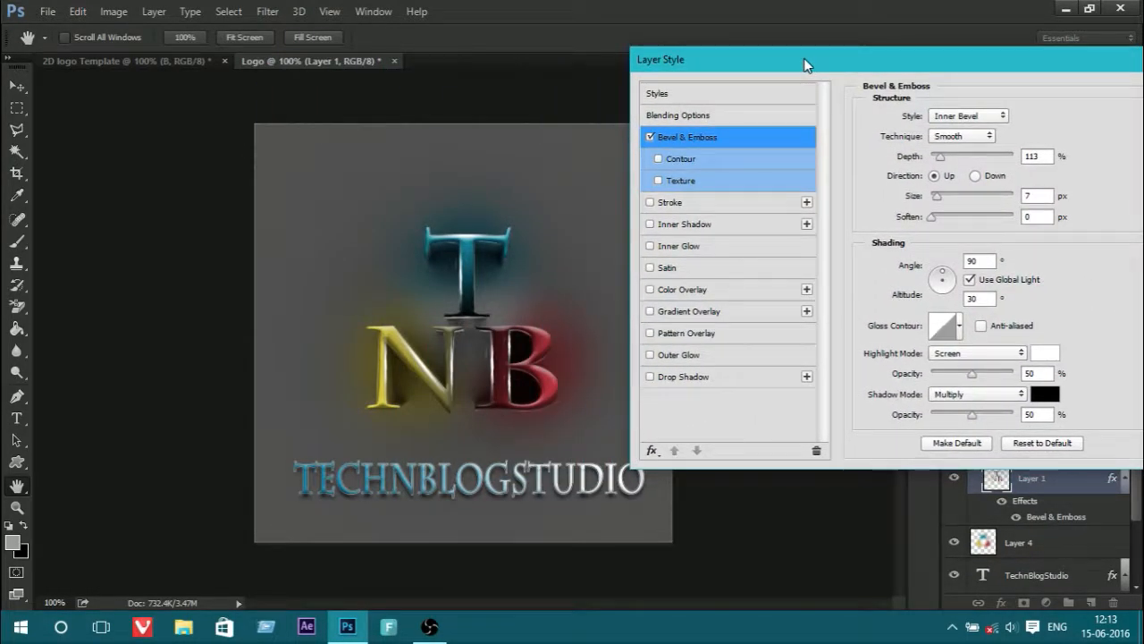
Set the letters' bevel size to 8 px, soften to 1 px and highlight opacity to 59%
left_click(940, 157)
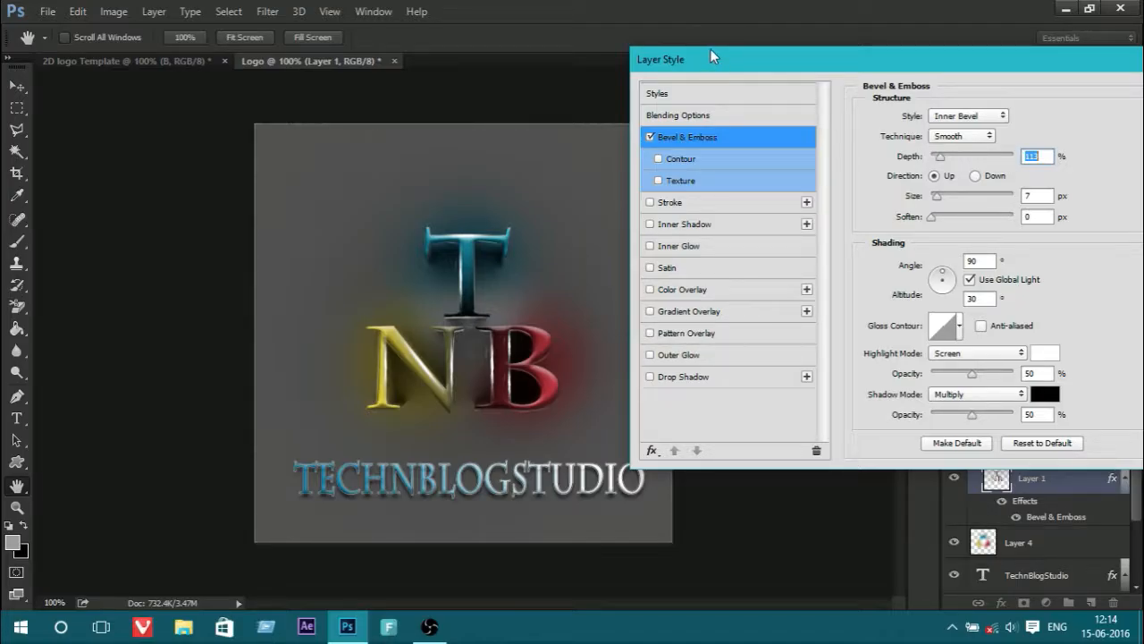
left_click_drag(934, 199, 938, 201)
key("Tab")
left_click(982, 377)
left_click_drag(984, 379, 979, 377)
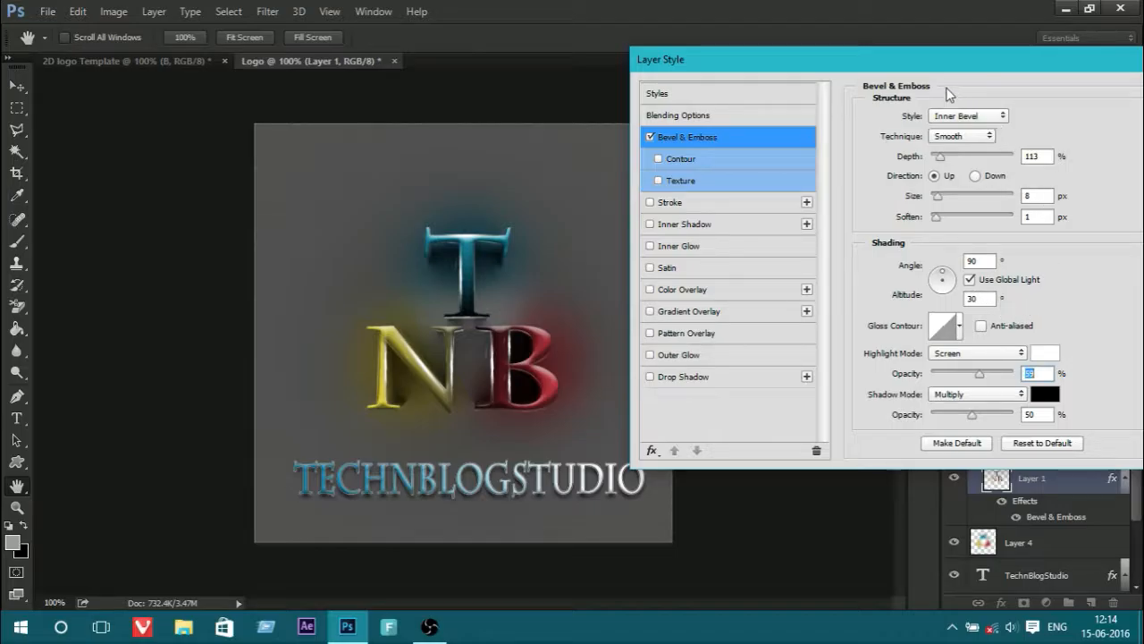
Enable the bevel's Contour, set size to 7 px and soften to 5 px, apply the style and collapse the Text Effects group
left_click(662, 161)
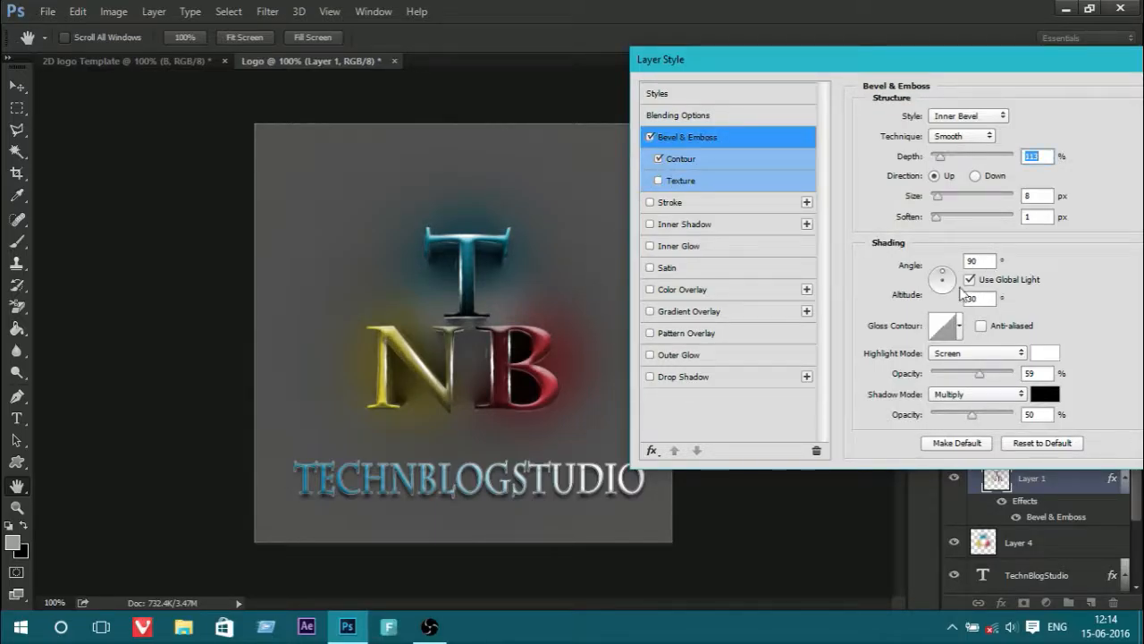
left_click_drag(937, 196, 937, 196)
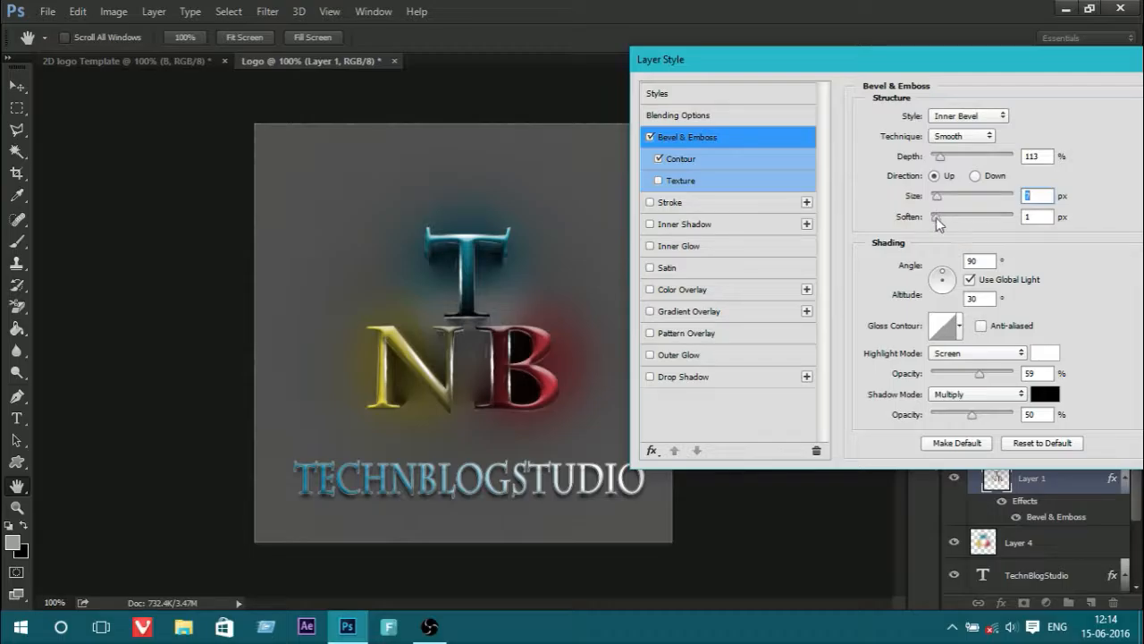
left_click_drag(936, 217, 959, 221)
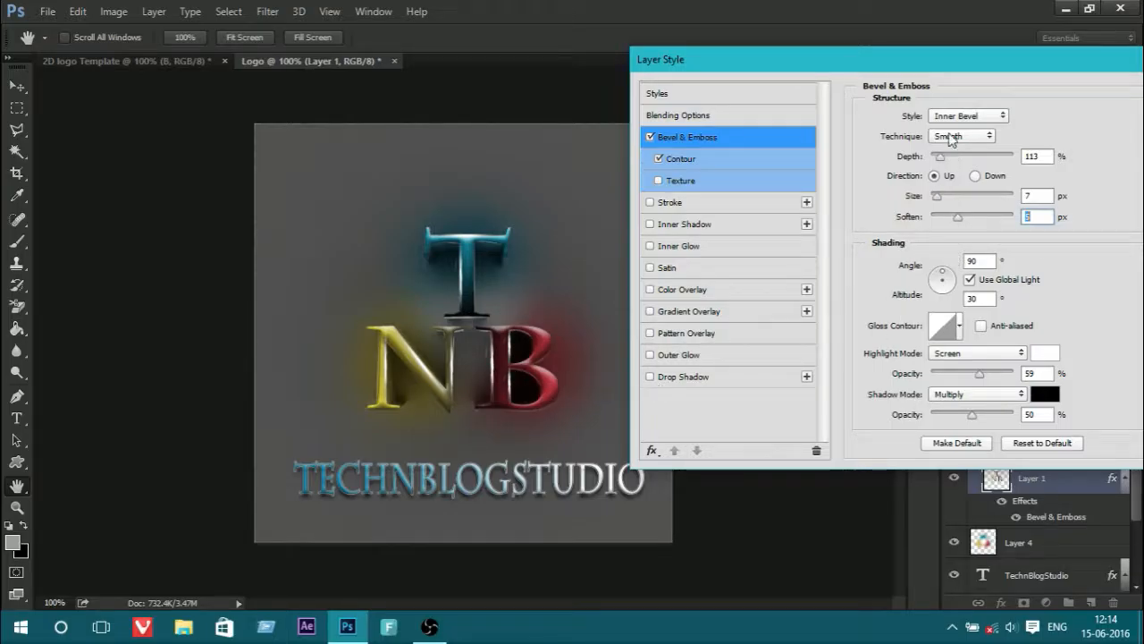
left_click_drag(943, 61, 784, 71)
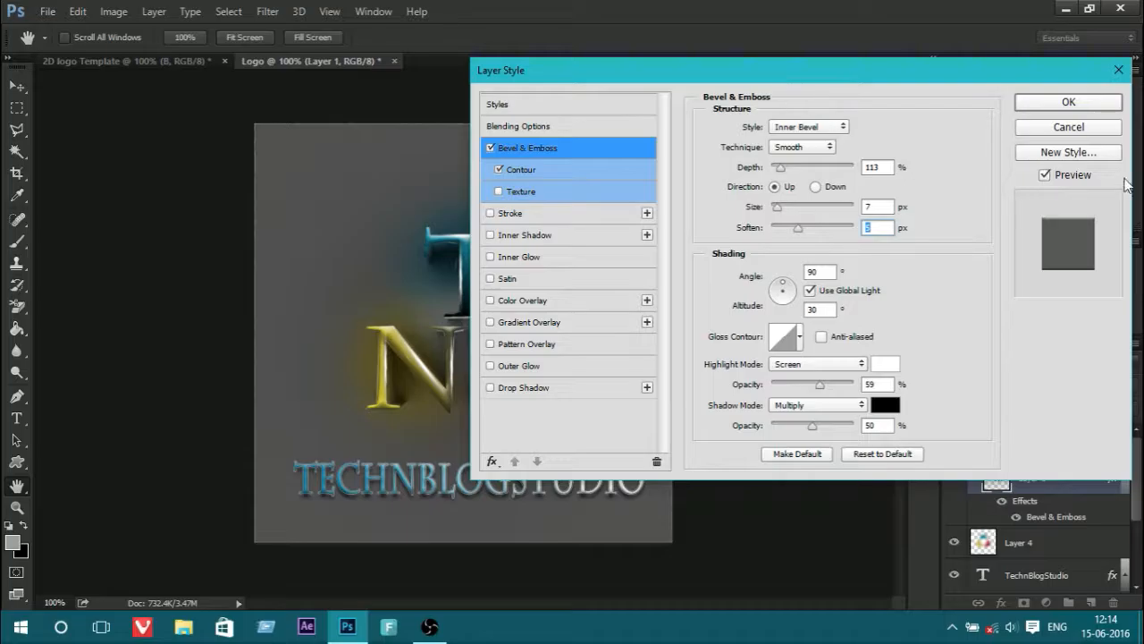
left_click(1077, 103)
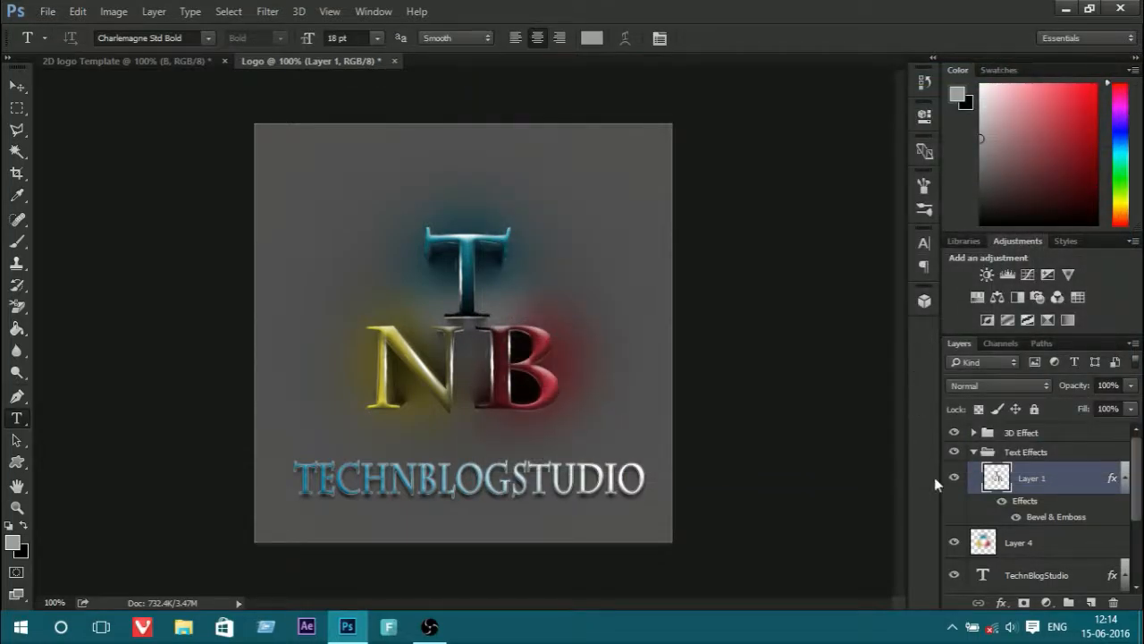
left_click(975, 451)
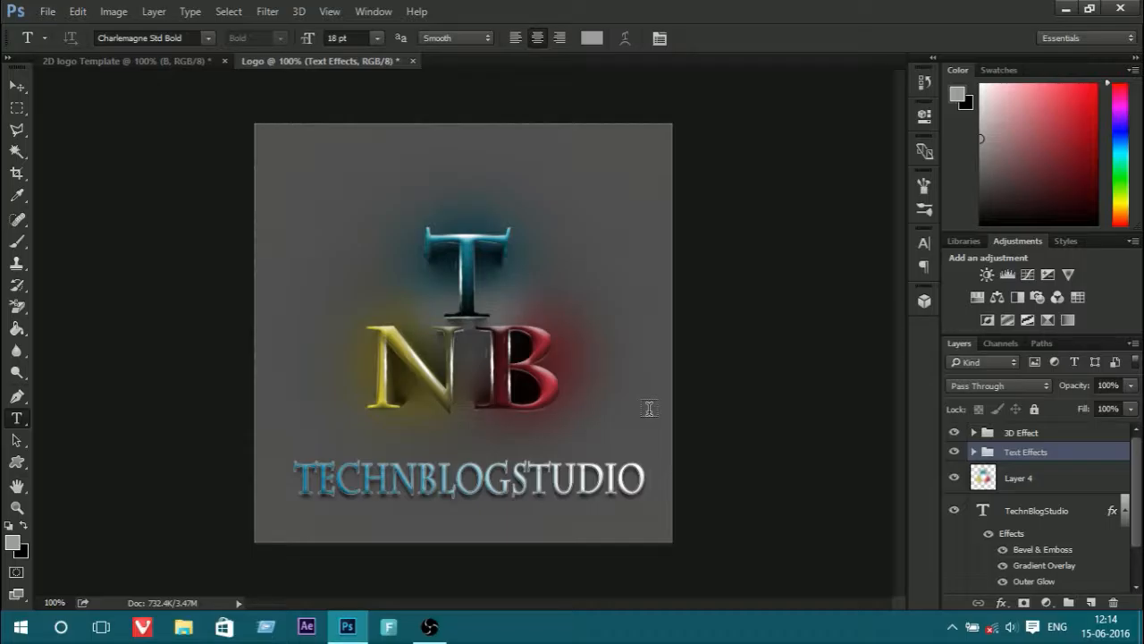
Save the logo as a Photoshop document named creation in the UTIL folder with maximized compatibility
left_click(50, 13)
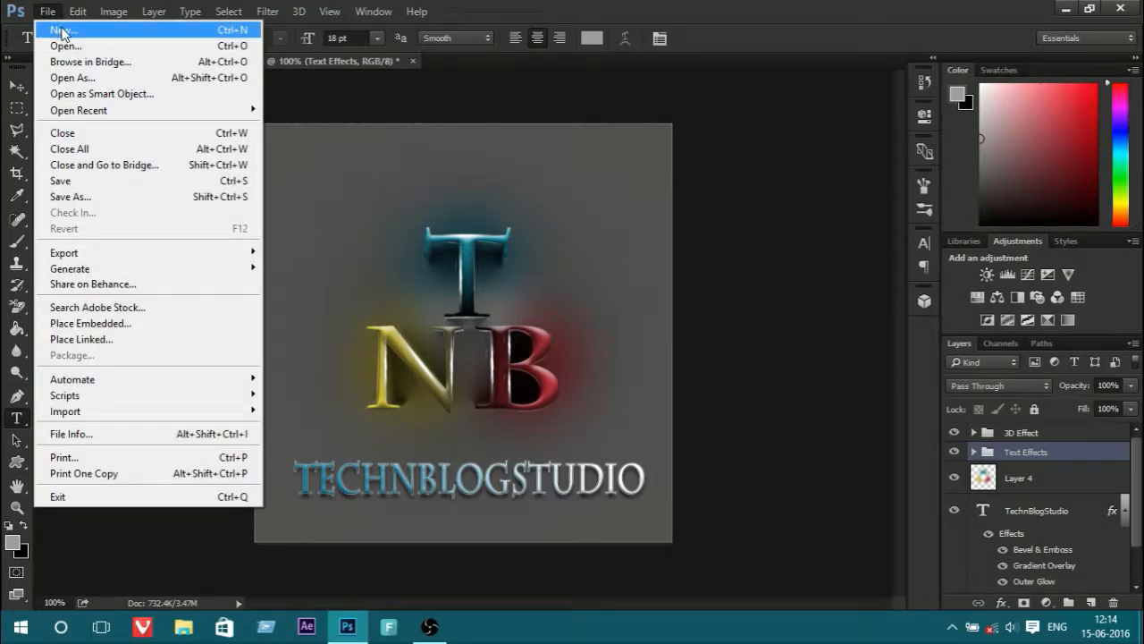
mouse_move(102, 387)
left_click(120, 196)
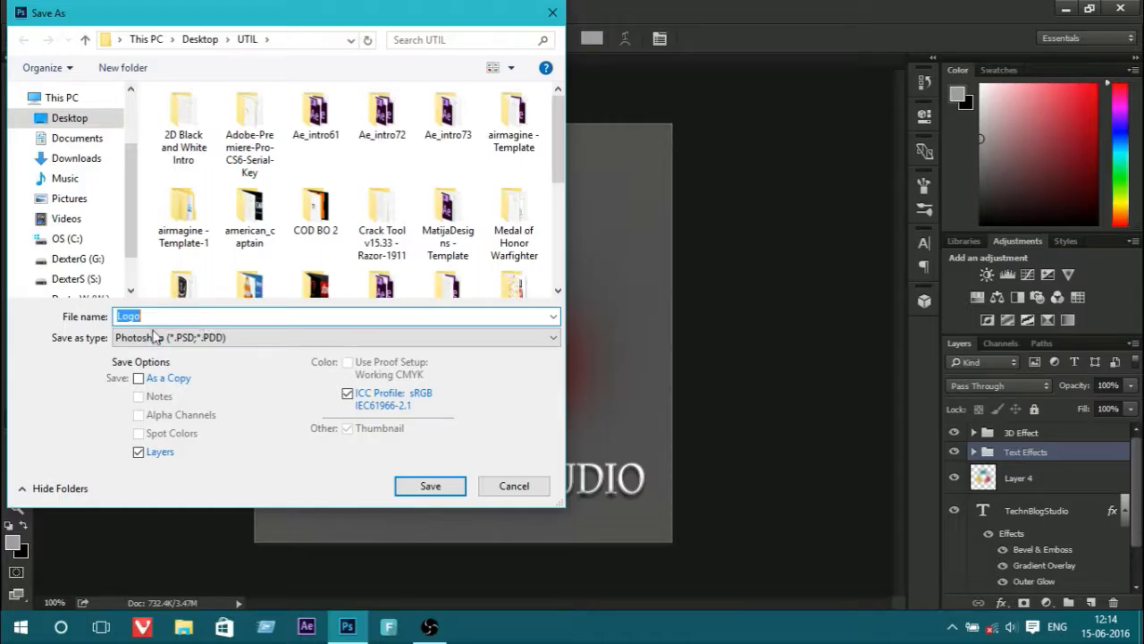
key("BackSpace")
type("creation")
left_click(430, 487)
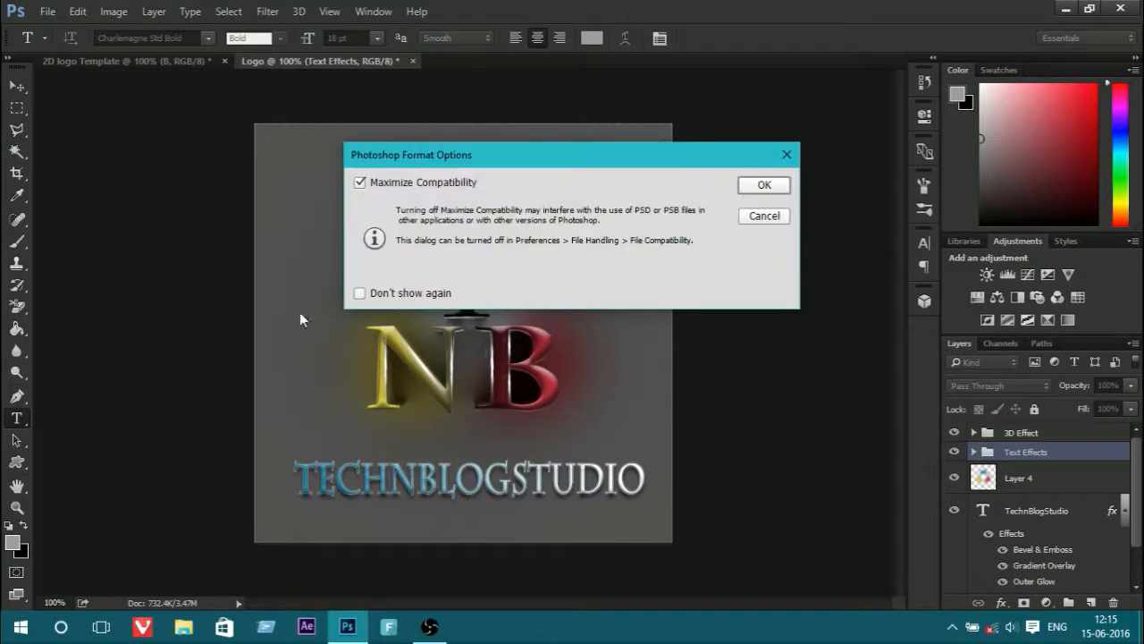
left_click(753, 188)
Save a PNG copy of the logo named creation with smallest compression and no interlacing
left_click(49, 11)
left_click(133, 196)
left_click(262, 346)
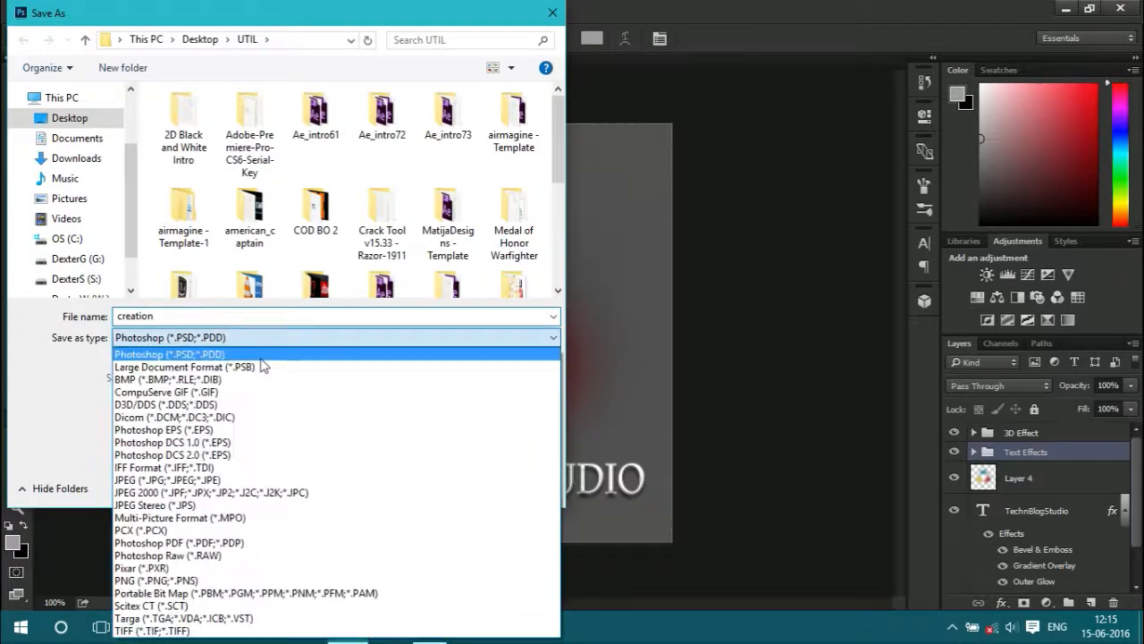
left_click(273, 580)
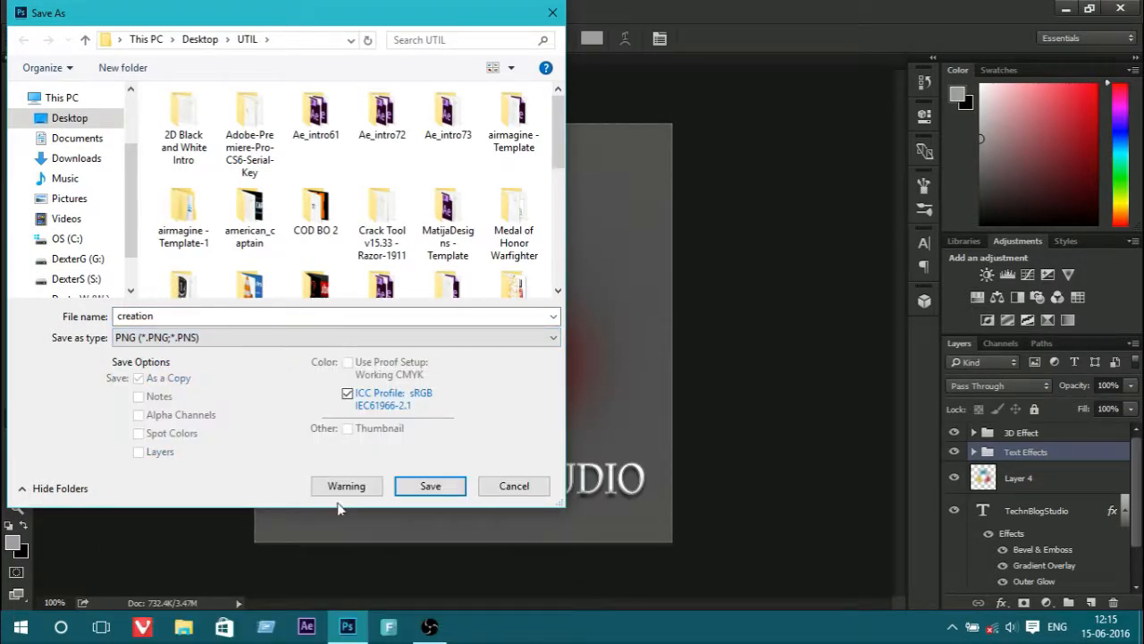
left_click(416, 487)
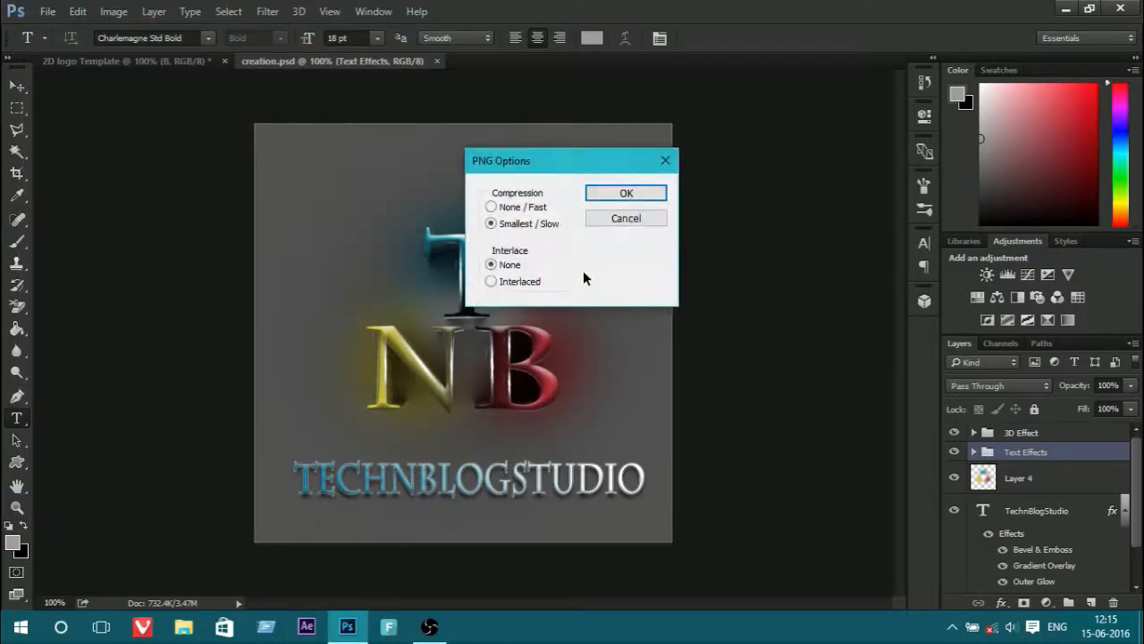
left_click(654, 191)
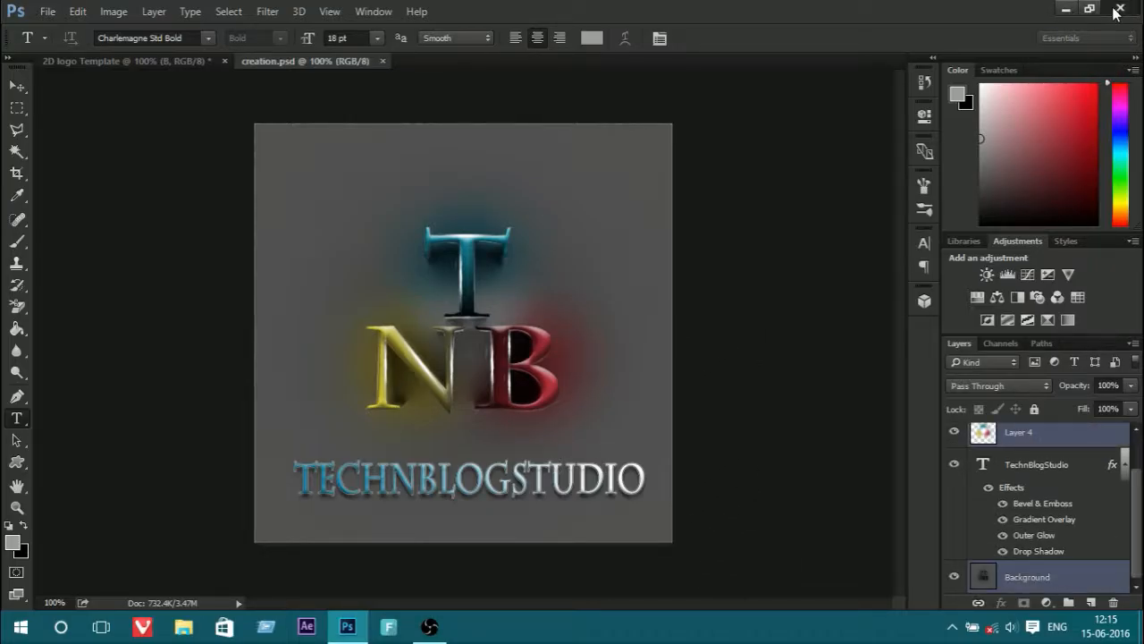
Quit the program, saving the 2D logo Template document as a PNG with smallest compression and no interlacing
left_click(1127, 9)
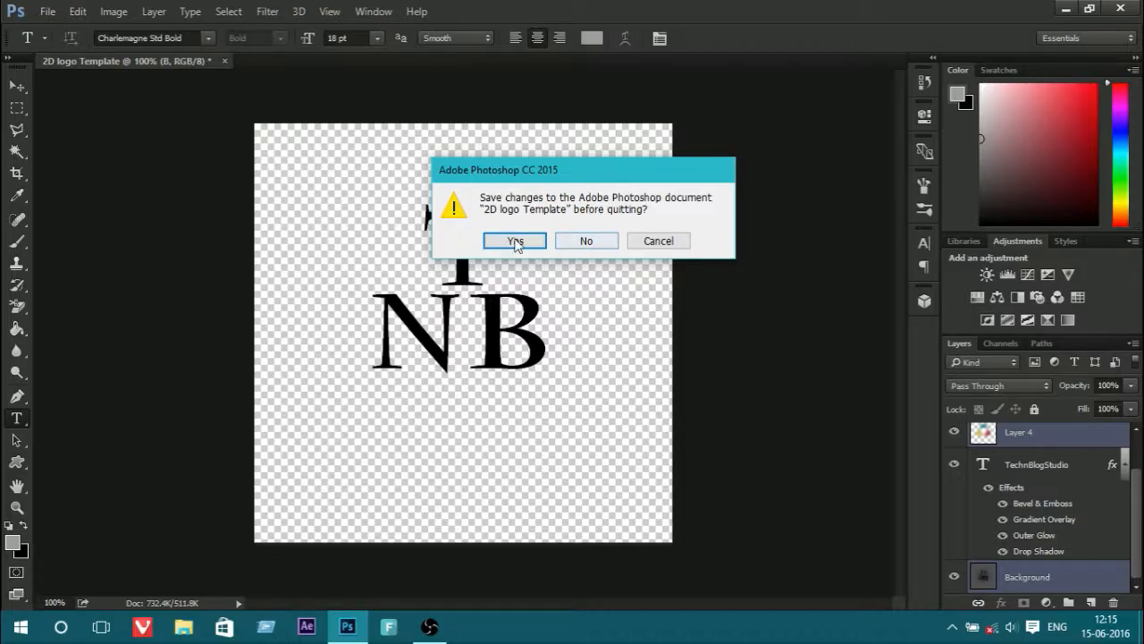
left_click_drag(529, 163, 681, 153)
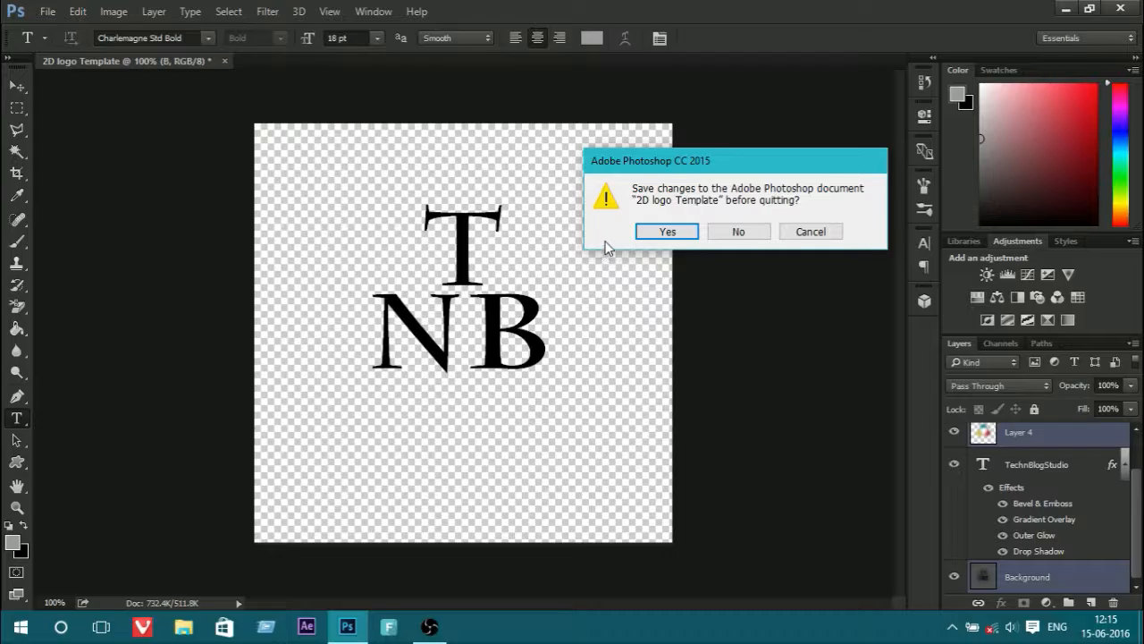
left_click(693, 233)
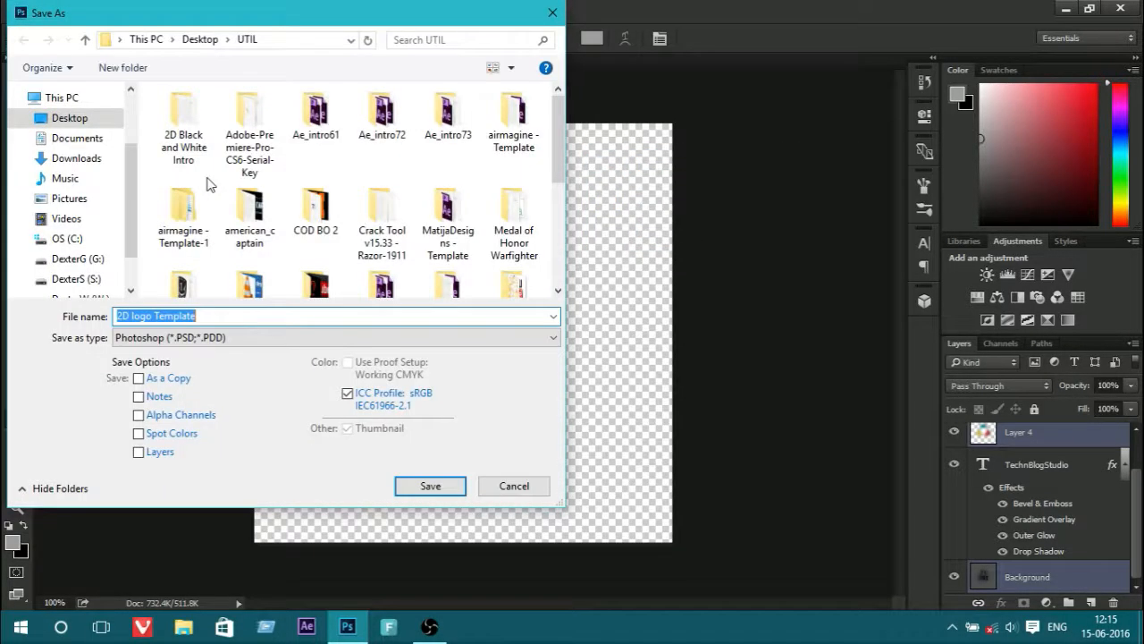
left_click(223, 338)
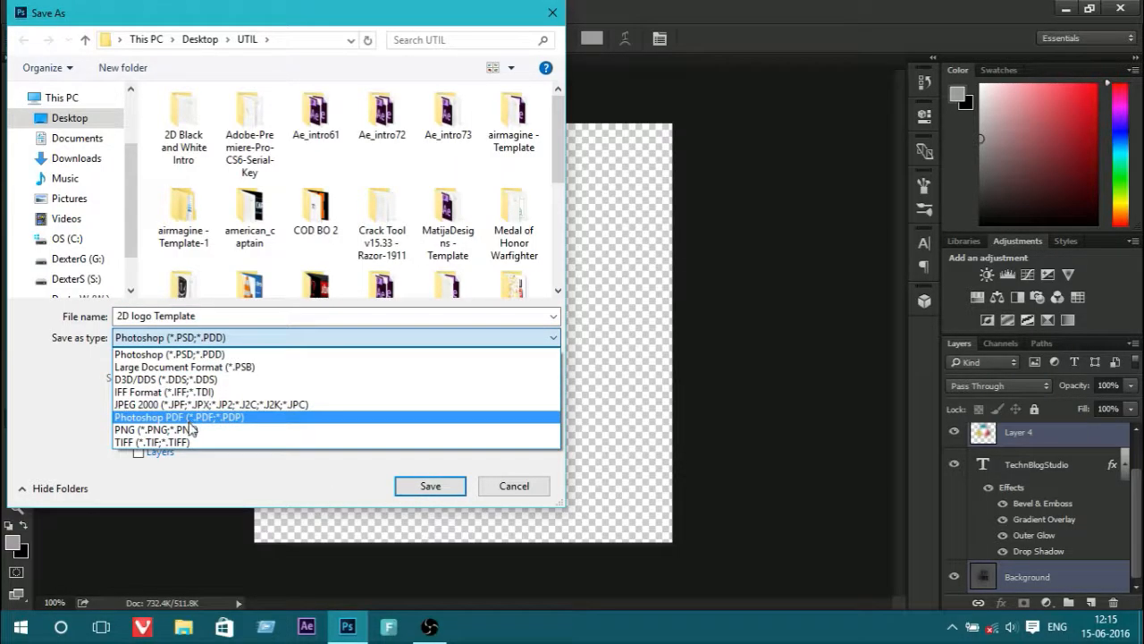
left_click(193, 427)
left_click(407, 483)
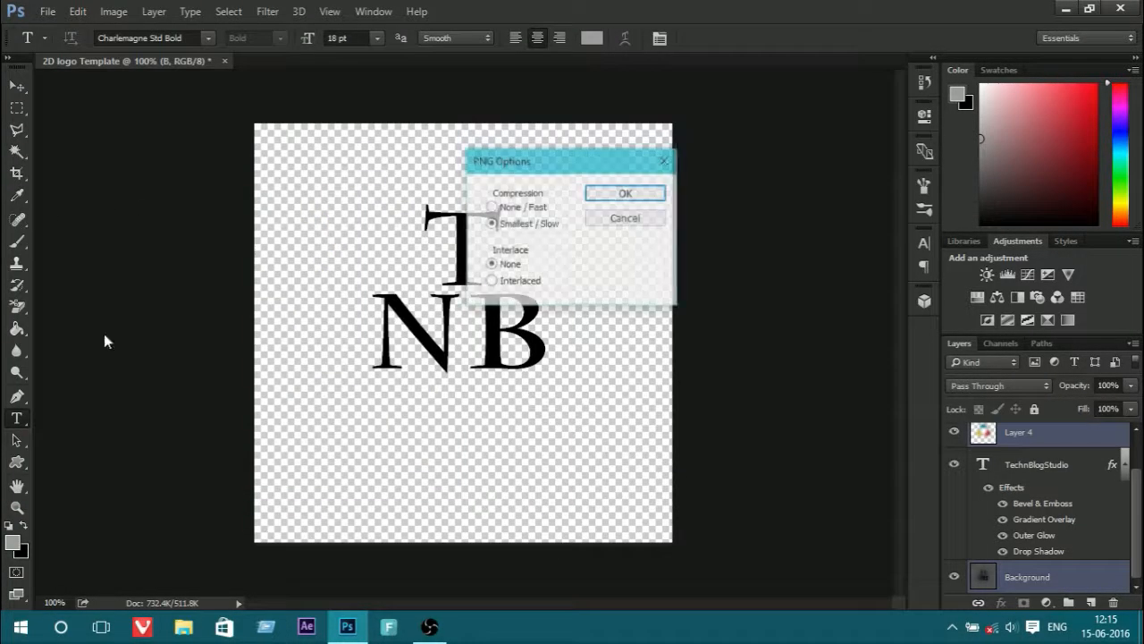
left_click(627, 193)
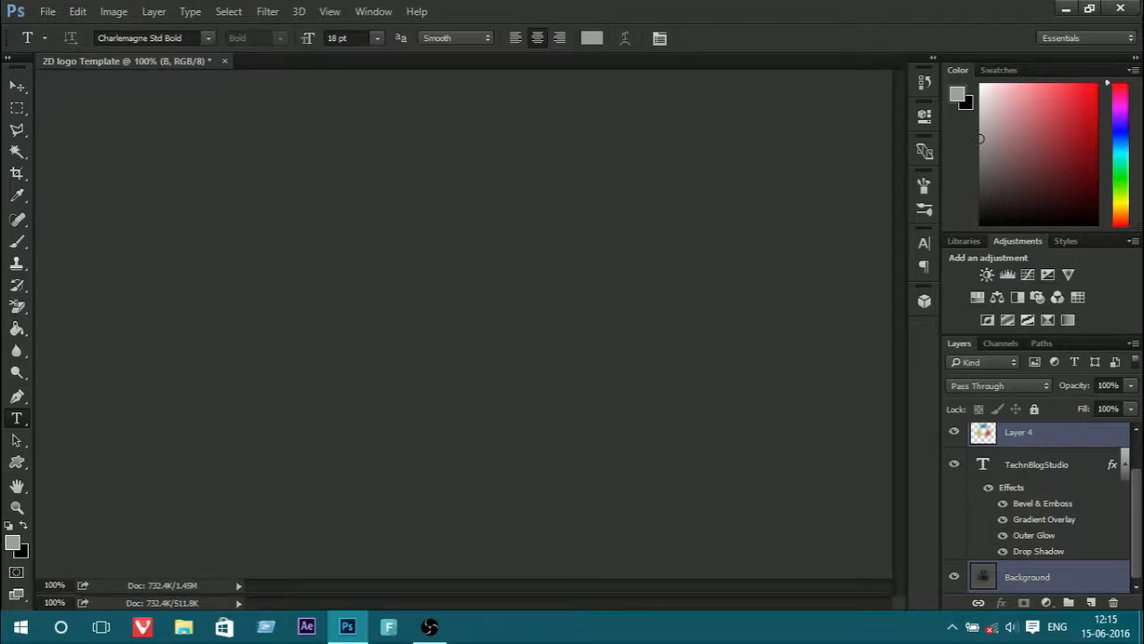
left_click(1133, 9)
Open the UTIL folder from the desktop and view the saved creation PNG image
right_click(479, 249)
left_click(527, 323)
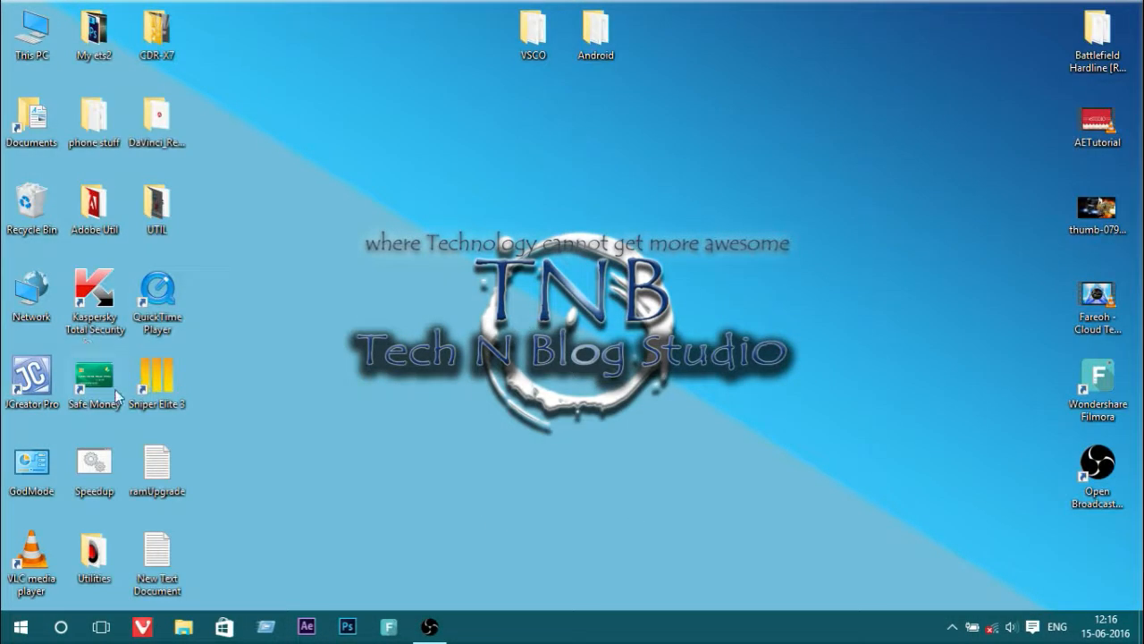
double_click(157, 227)
left_click(979, 212)
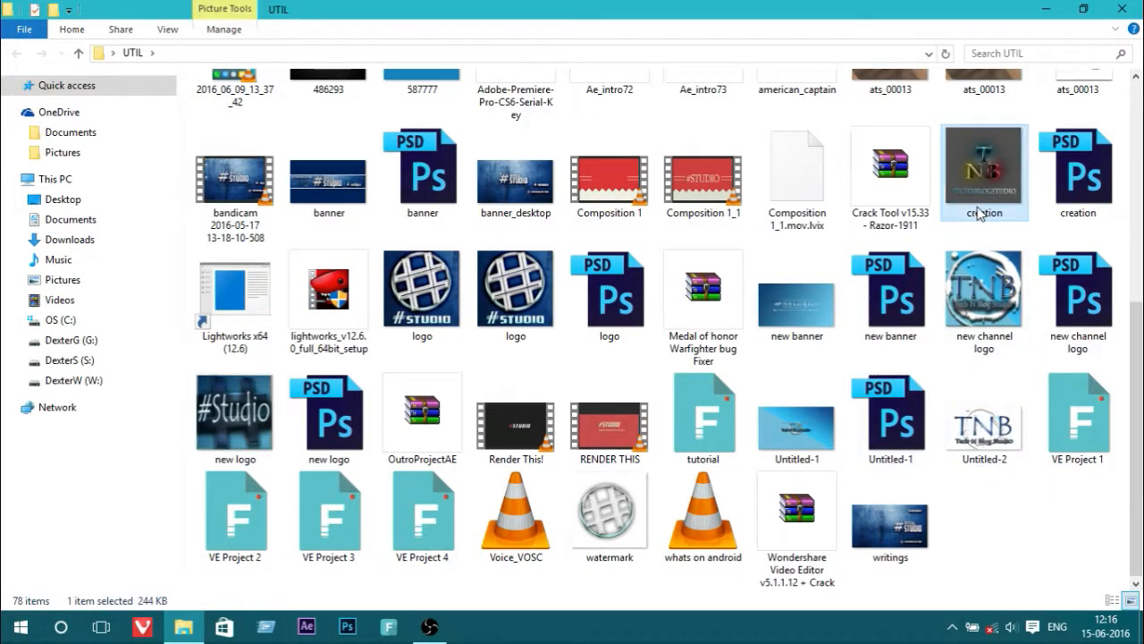
double_click(981, 213)
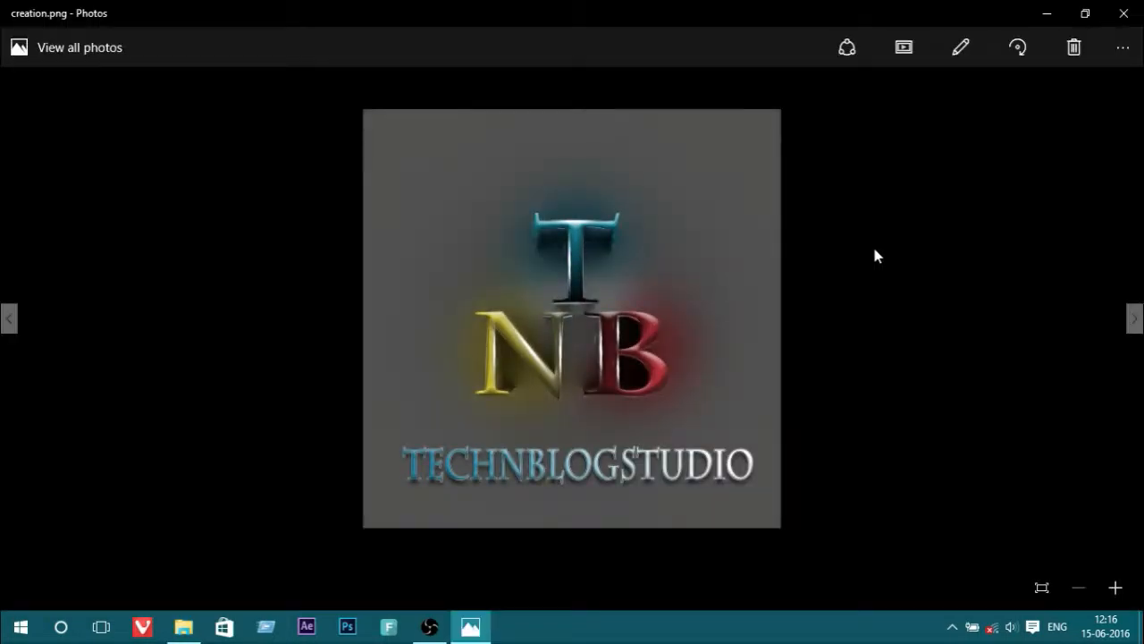